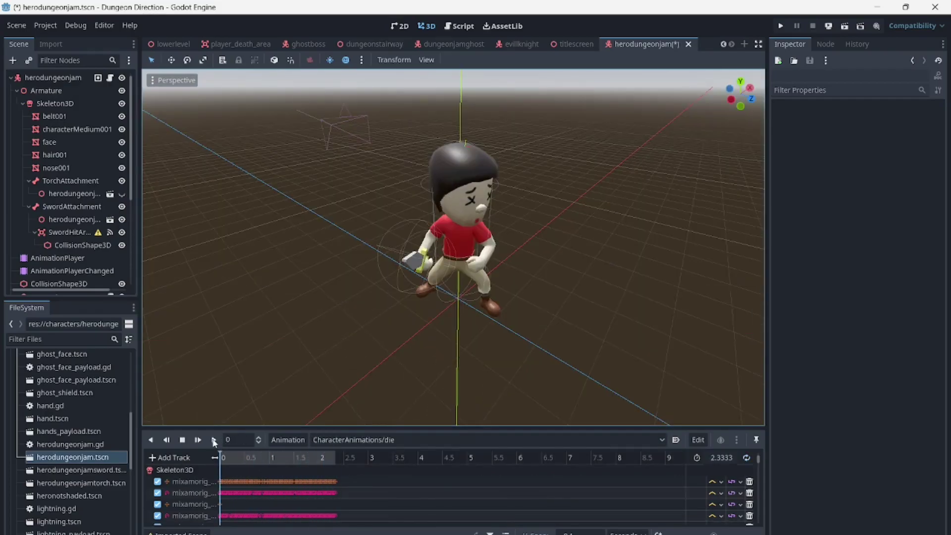
Play the hero's CharacterAnimations/die animation in Godot.
click(214, 441)
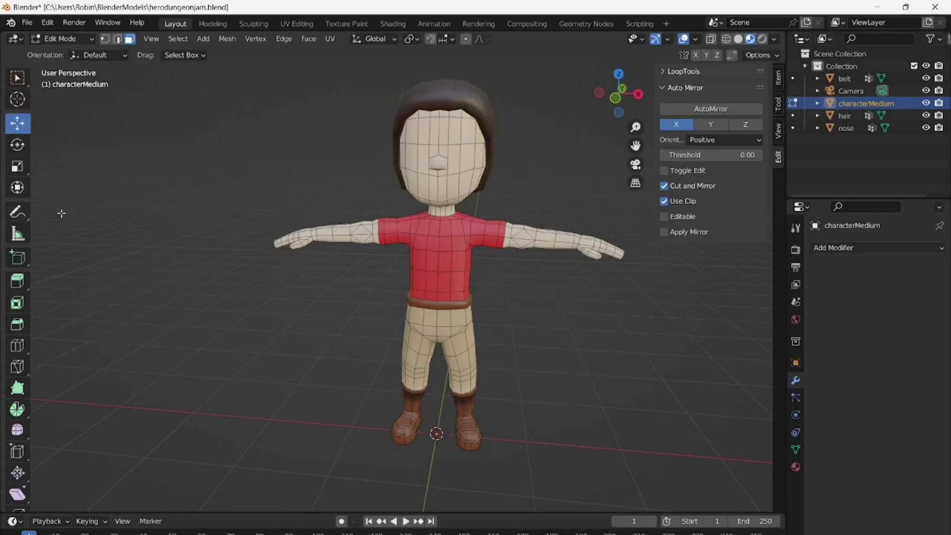
In Blender, duplicate the four faces around the character's left eye, separate them into a new object and name it "lefteye".
mouse_move(605, 94)
mouse_down()
mouse_move(575, 95)
mouse_move(605, 98)
mouse_up()
click(465, 138)
shift+click(454, 140)
shift+click(454, 165)
shift+click(466, 166)
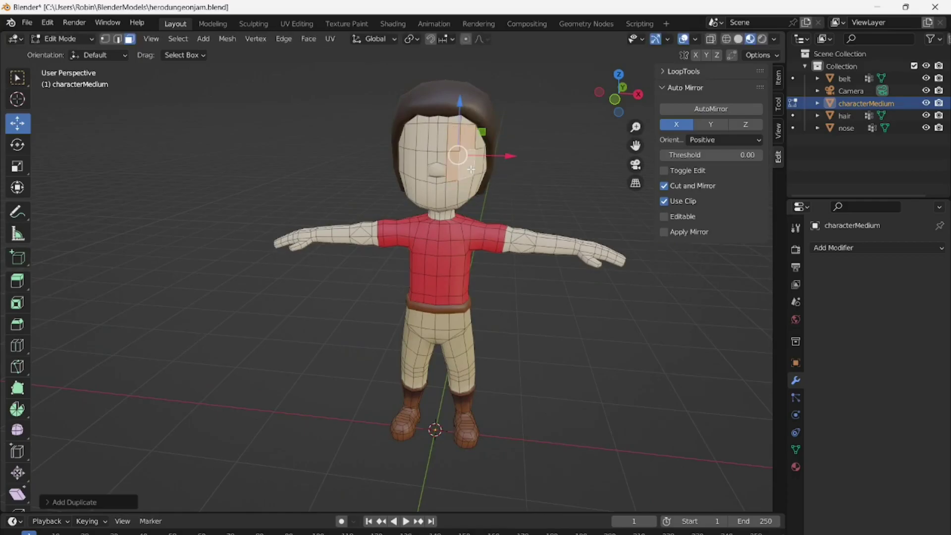
right_click(466, 165)
mouse_move(454, 262)
click(522, 263)
double_click(870, 115)
text(lefteye)
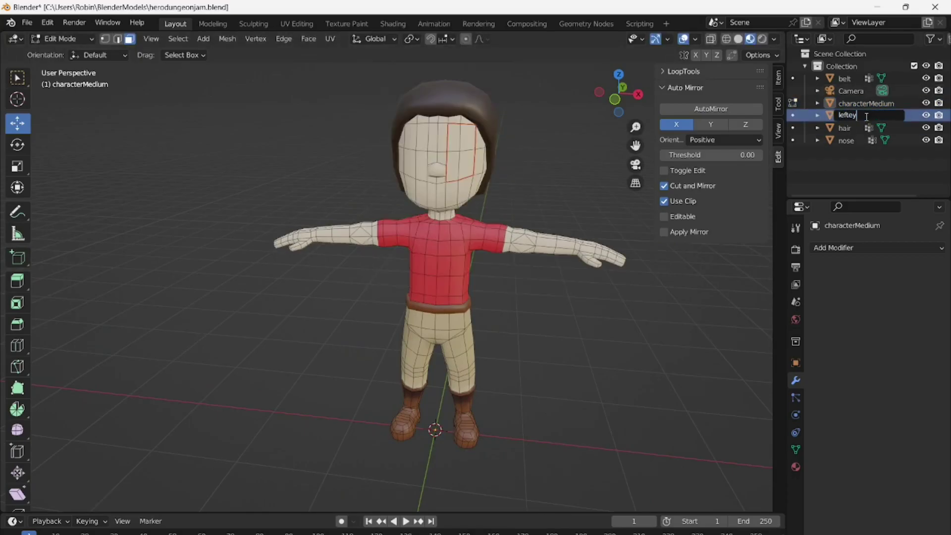
key(Return)
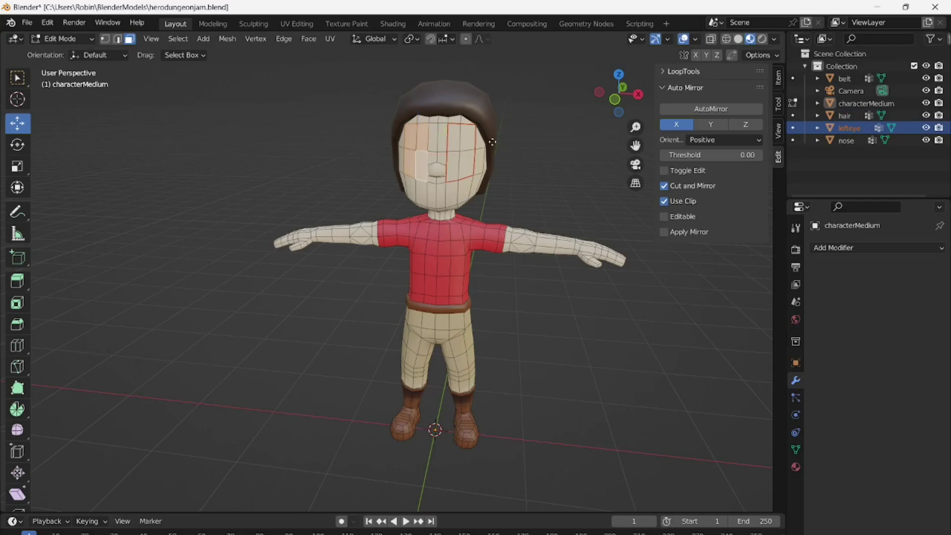
Separate the duplicated faces around the character's right eye into a new object and name it "righteye".
right_click(416, 155)
mouse_move(421, 276)
click(485, 276)
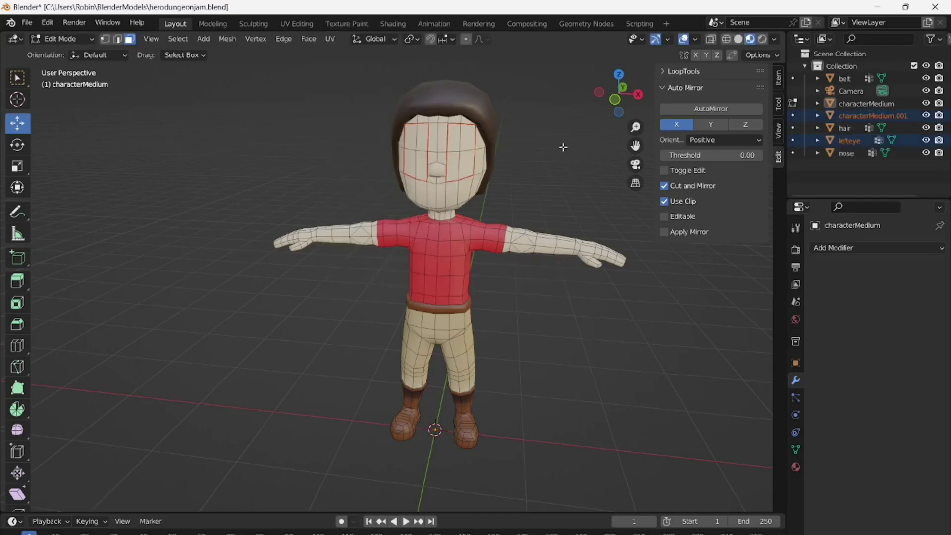
double_click(848, 115)
text(righteye)
key(Return)
Duplicate the faces around the character's mouth, separate them into a new object and open its name for editing.
drag(617, 97, 620, 102)
key(shift+d)
right_click(535, 199)
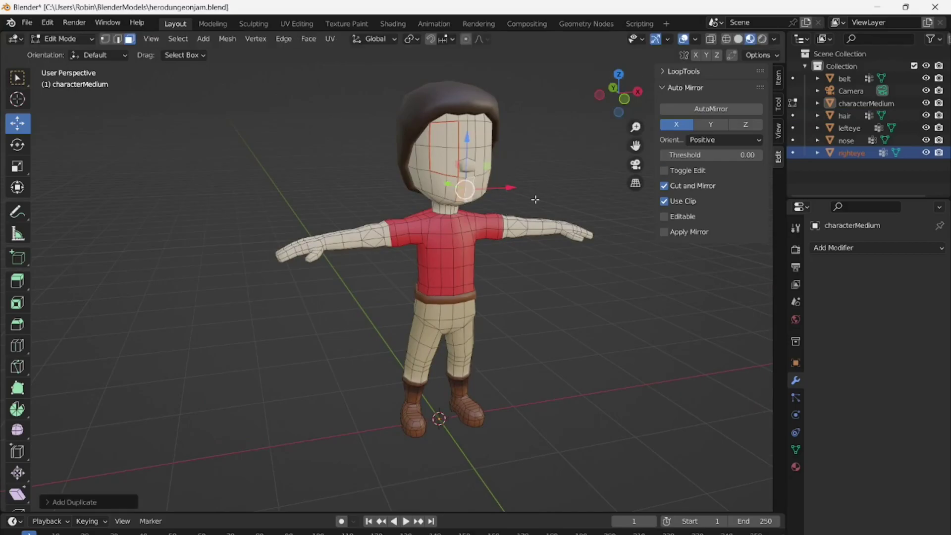
right_click(448, 222)
mouse_move(394, 264)
click(548, 263)
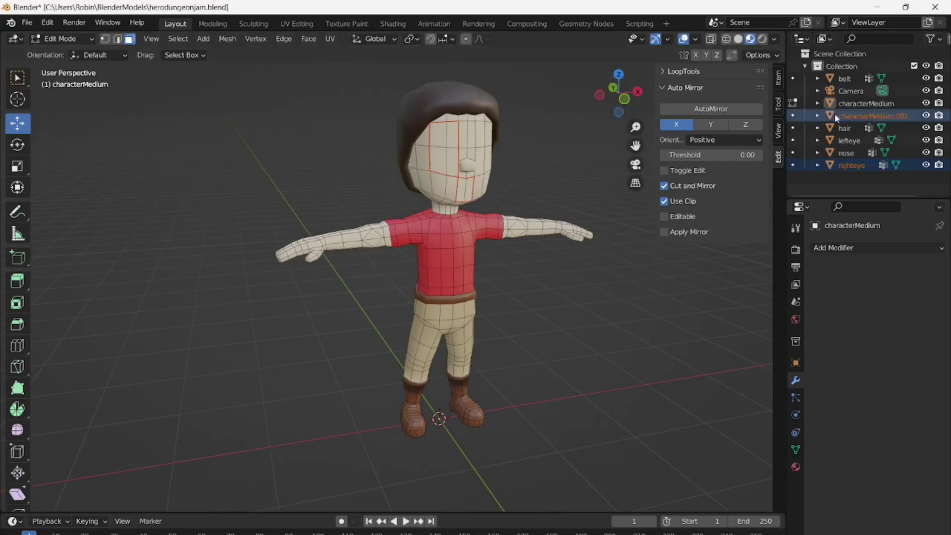
double_click(842, 115)
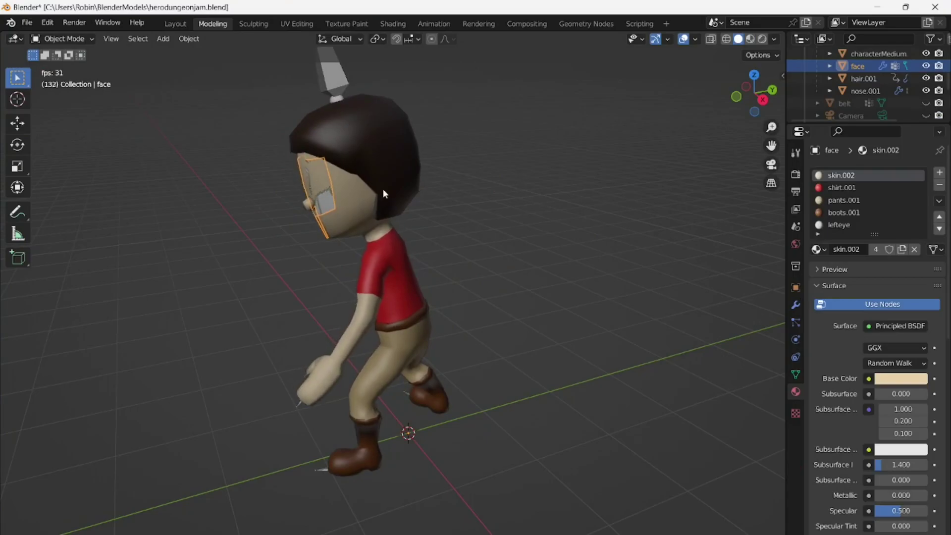
Unwrap the face object's whole mesh with Smart UV Project using the default settings.
key(a)
click(321, 200)
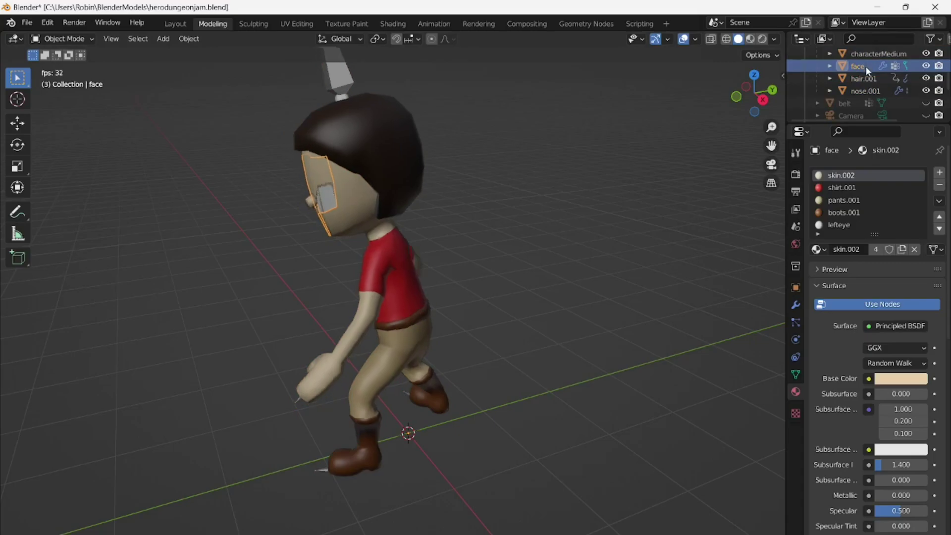
key(Tab)
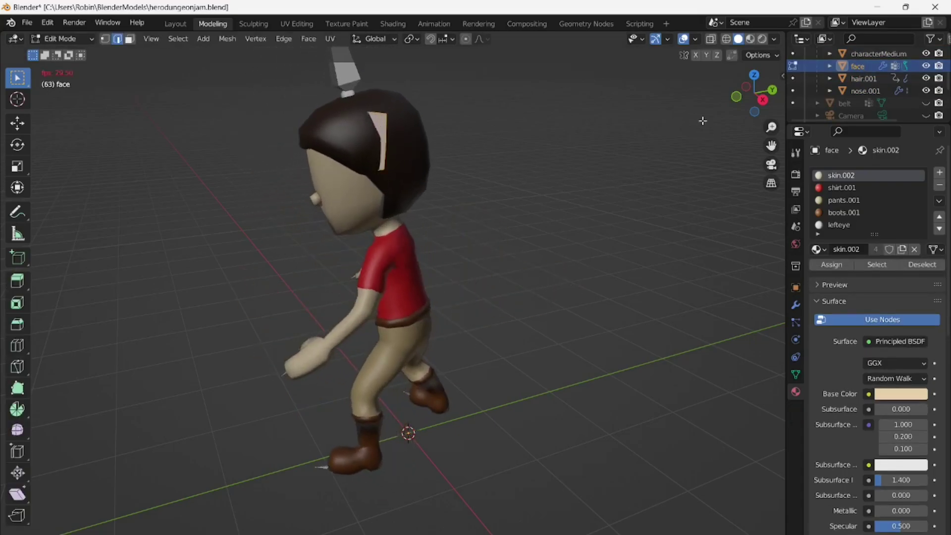
drag(738, 99, 753, 110)
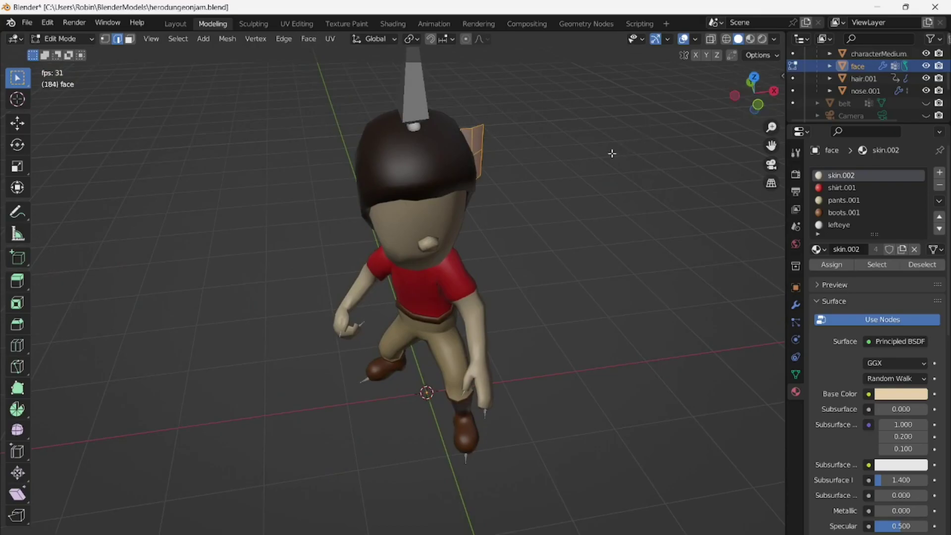
key(u)
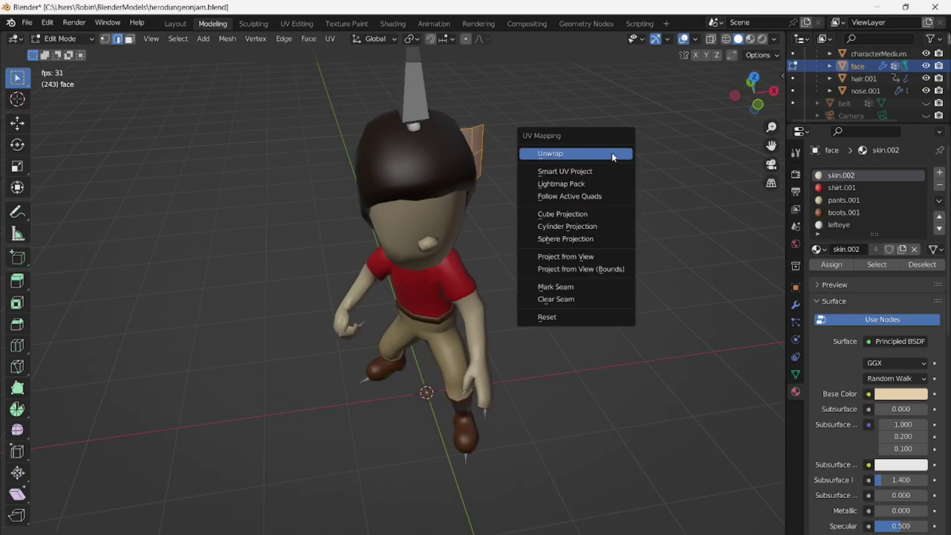
click(579, 171)
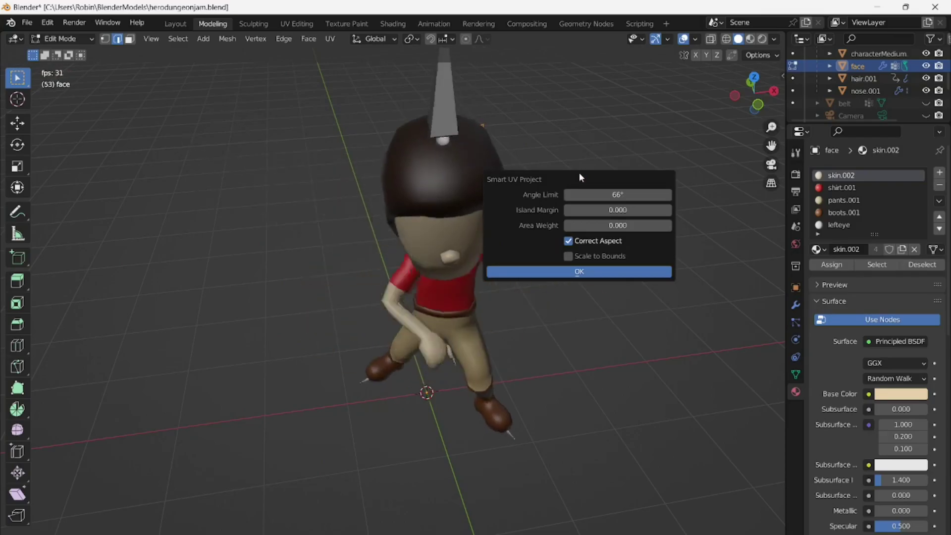
click(566, 273)
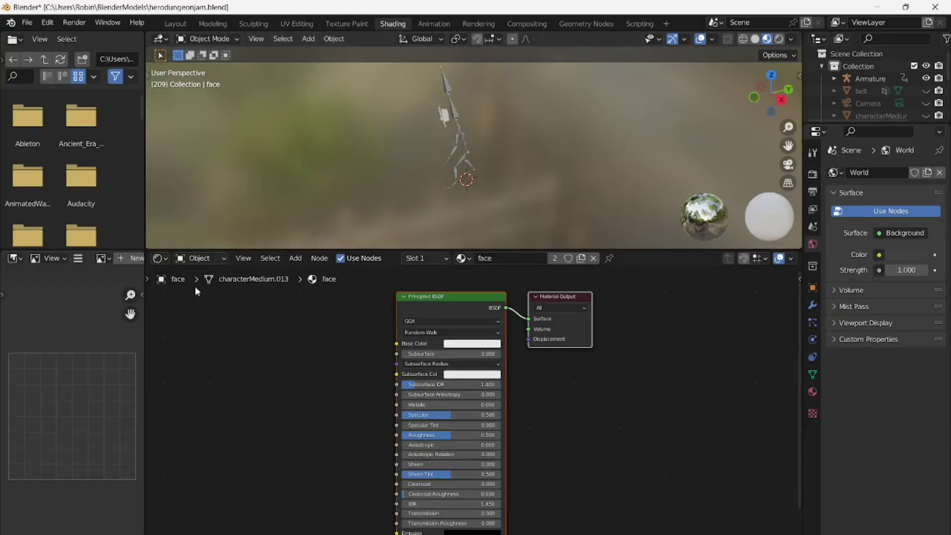
Add an Image Texture node with a new image to the face material and link its Alpha output to the shader's Alpha.
click(295, 258)
click(305, 278)
text(image)
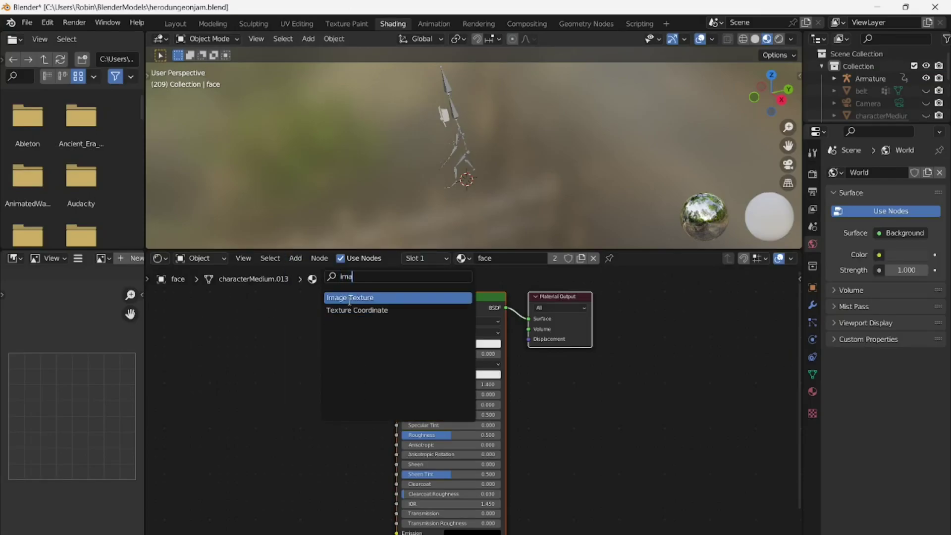
key(Return)
click(247, 334)
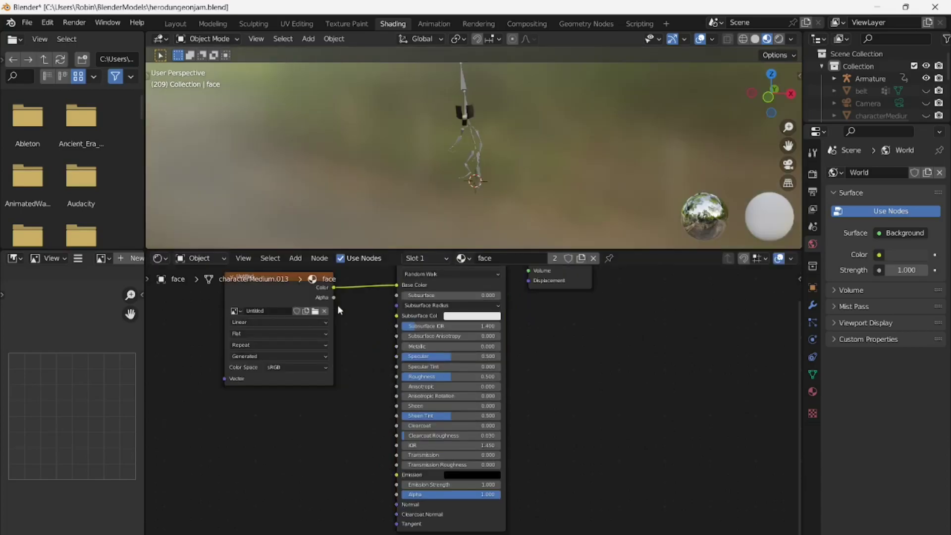
drag(334, 299, 395, 495)
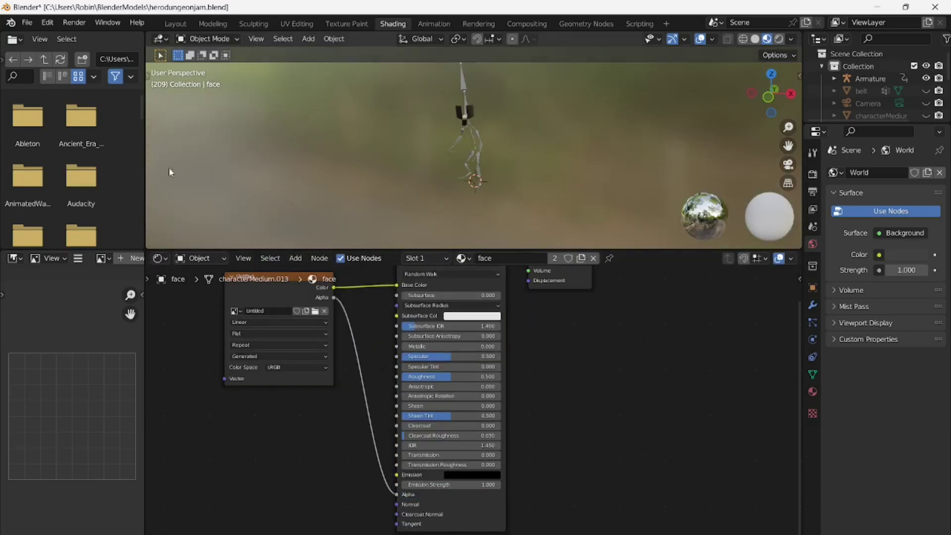
click(48, 22)
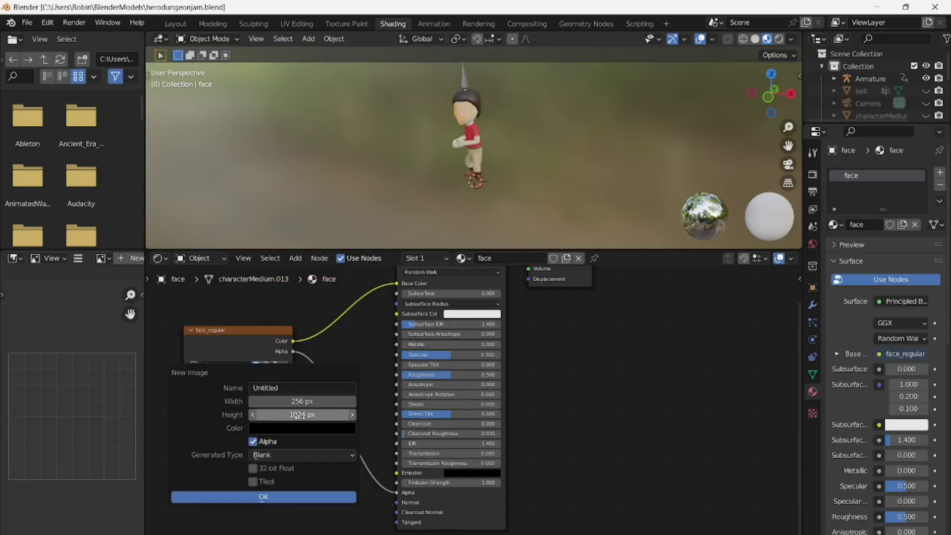
double_click(301, 414)
text(1024)
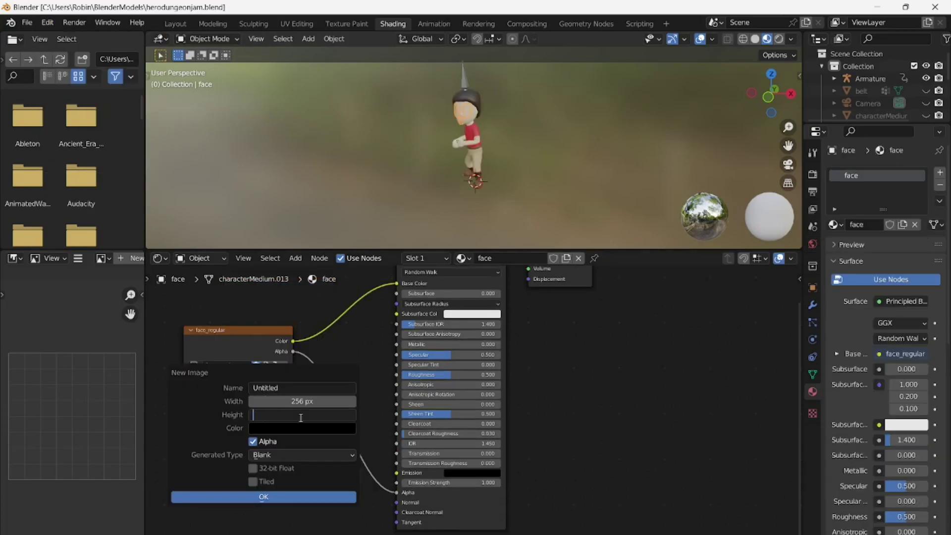
click(300, 428)
drag(278, 411, 250, 410)
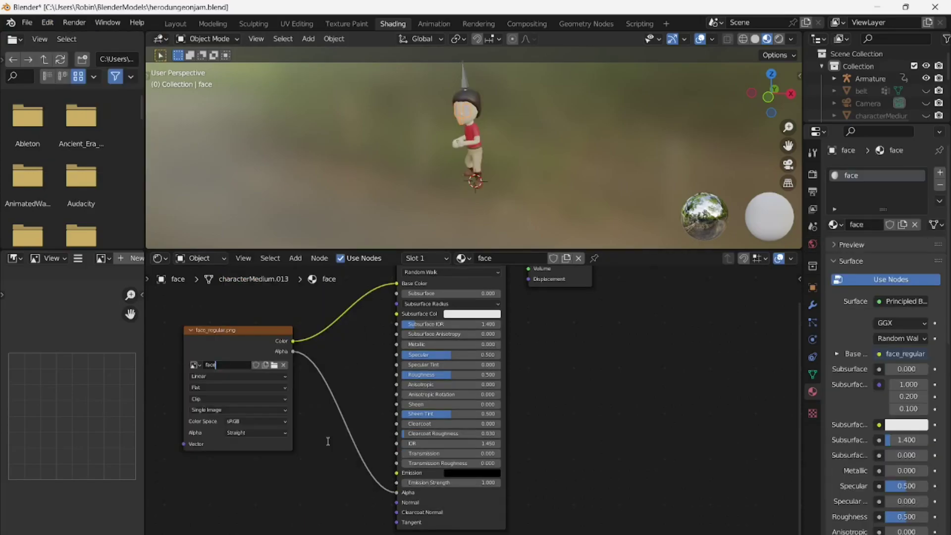
Create a new blank 256 by 256 px image with alpha named "face" for the image texture node.
click(256, 365)
click(265, 366)
click(265, 387)
text(face)
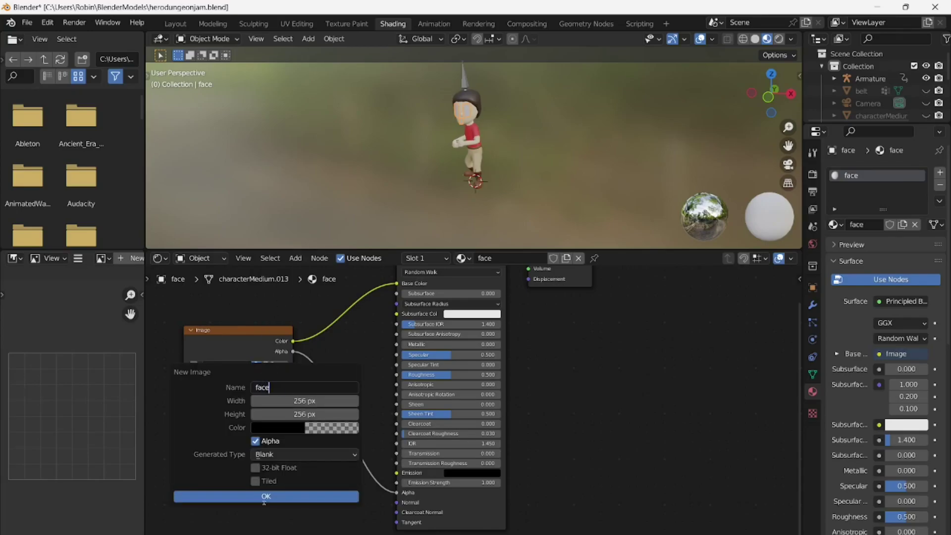
click(264, 496)
Show the "face" image in the UV editor in place of face_regular.
click(297, 23)
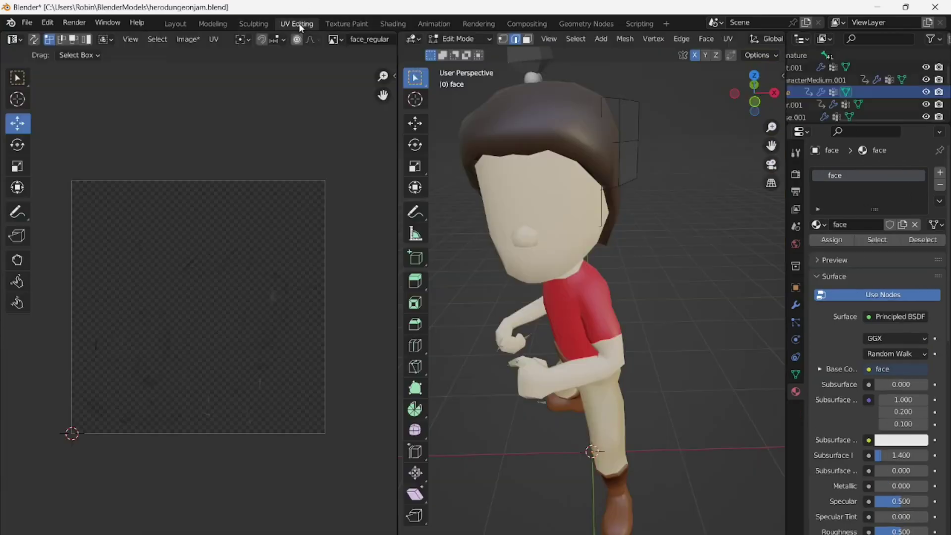
click(331, 39)
click(371, 106)
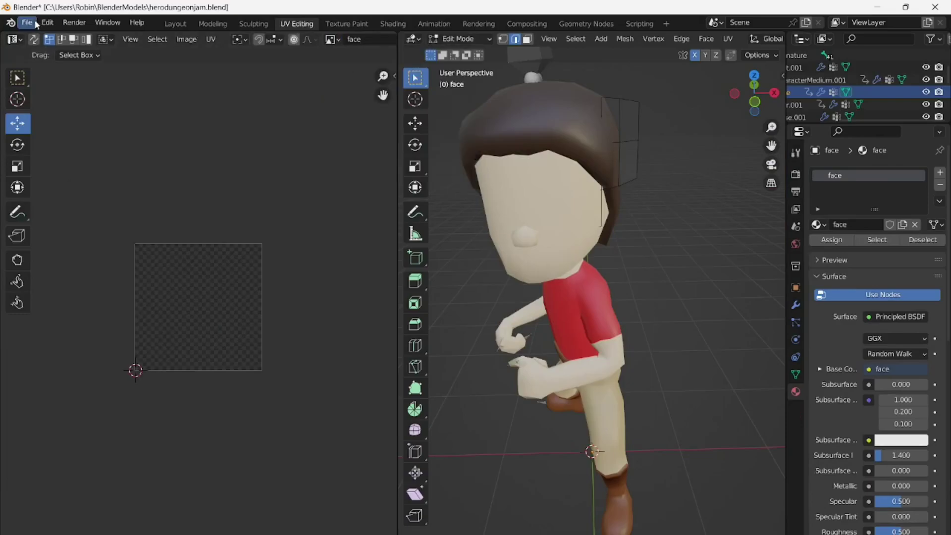
click(331, 39)
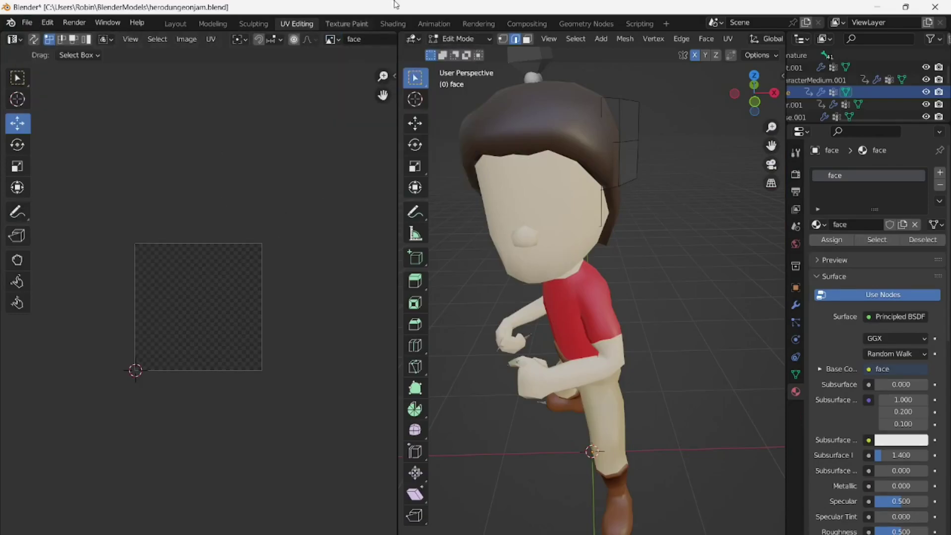
Unwrap the face mesh again with Smart UV Project and view its layout on the face image in the UV Editing workspace.
click(393, 23)
click(212, 23)
key(u)
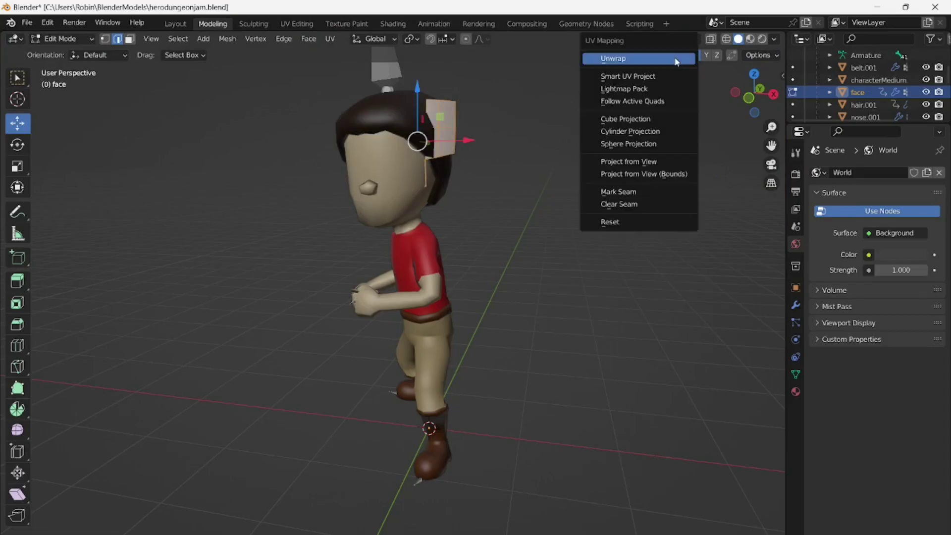
click(642, 75)
click(650, 180)
click(291, 23)
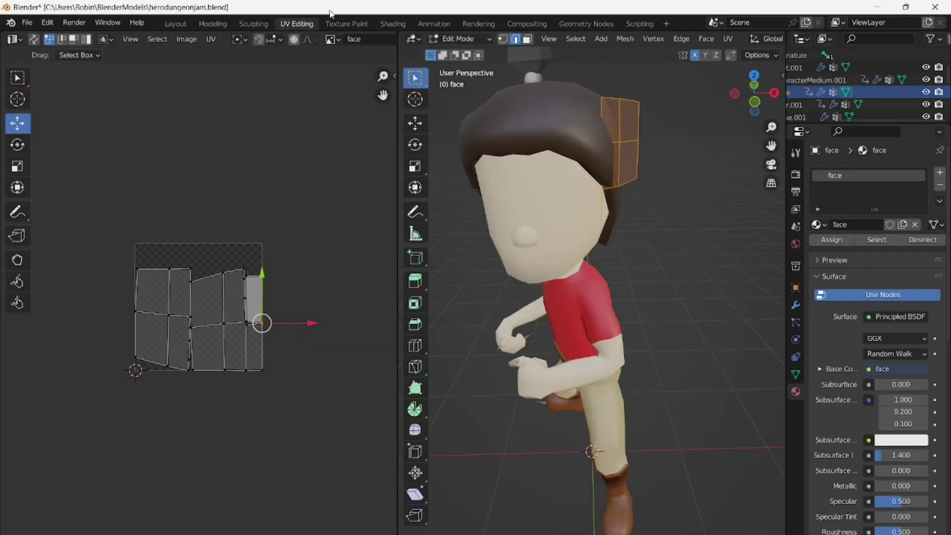
In the Texture Paint workspace, set the brush blend to Mix and paint a white outline for the character's left eye.
click(361, 24)
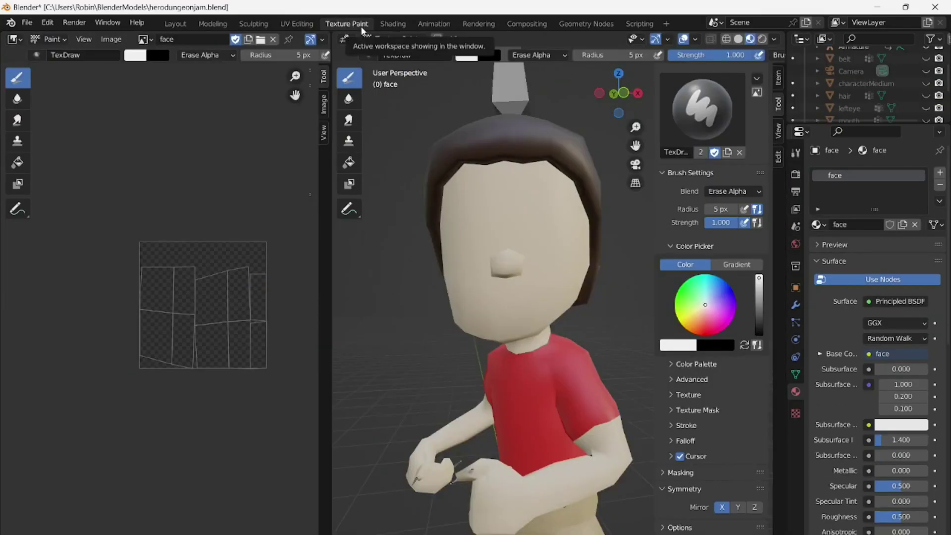
click(734, 192)
click(733, 206)
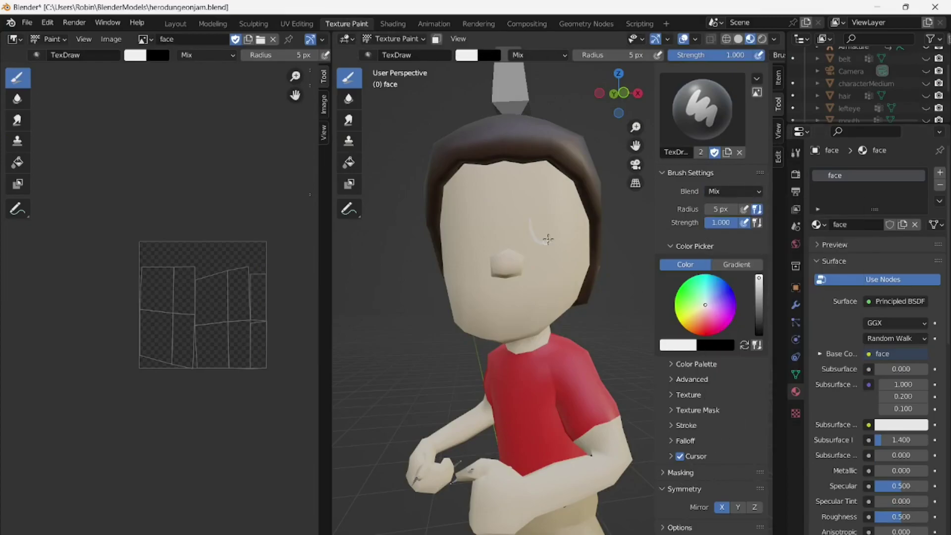
mouse_move(548, 239)
mouse_down()
mouse_move(532, 214)
mouse_move(533, 232)
mouse_move(534, 208)
mouse_move(538, 228)
mouse_move(556, 207)
mouse_up()
Set the brush colour to black, paint both oval eyes and draw a small smiling mouth below the nose.
click(759, 328)
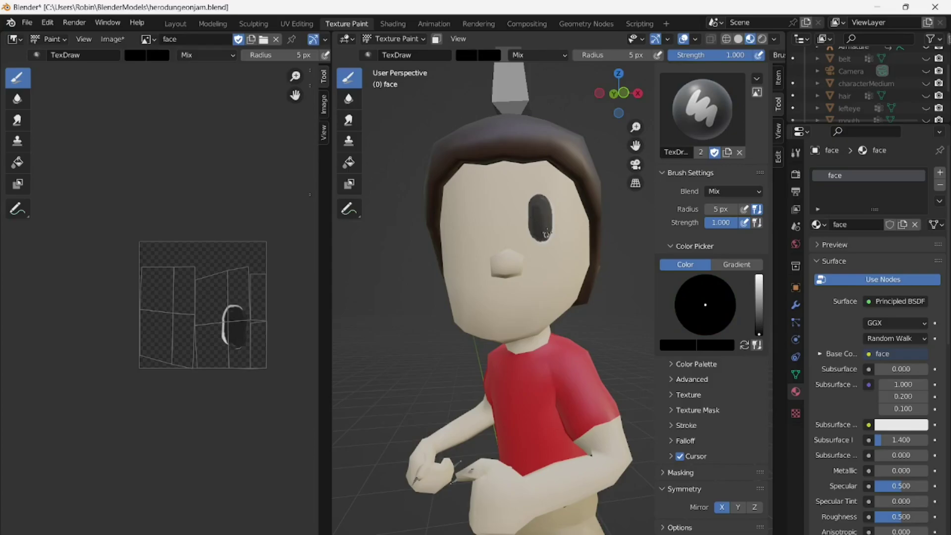
mouse_move(468, 195)
mouse_down()
mouse_move(459, 233)
mouse_move(476, 208)
mouse_move(466, 238)
mouse_up()
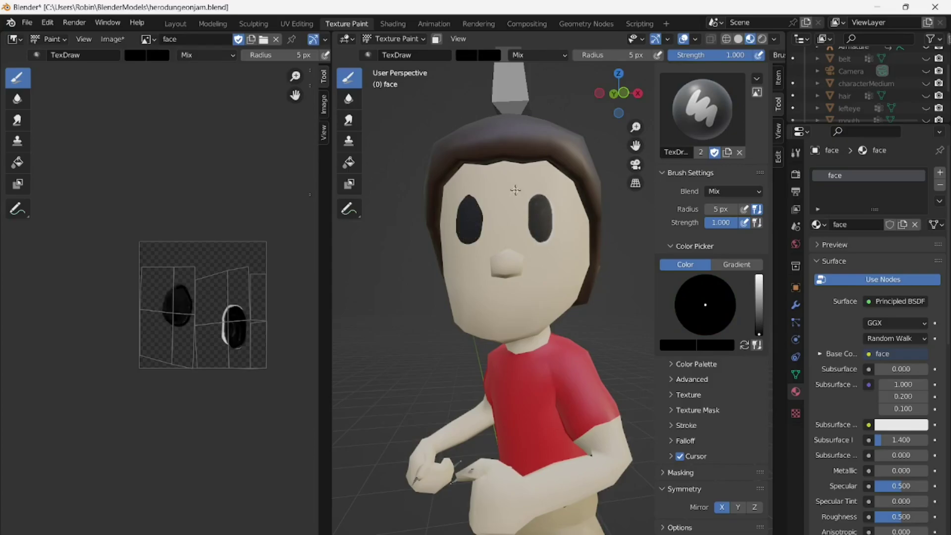
click(523, 192)
drag(494, 322, 513, 326)
Dab white highlights into both eyes, and paint over the left eye's white rim in black.
click(758, 278)
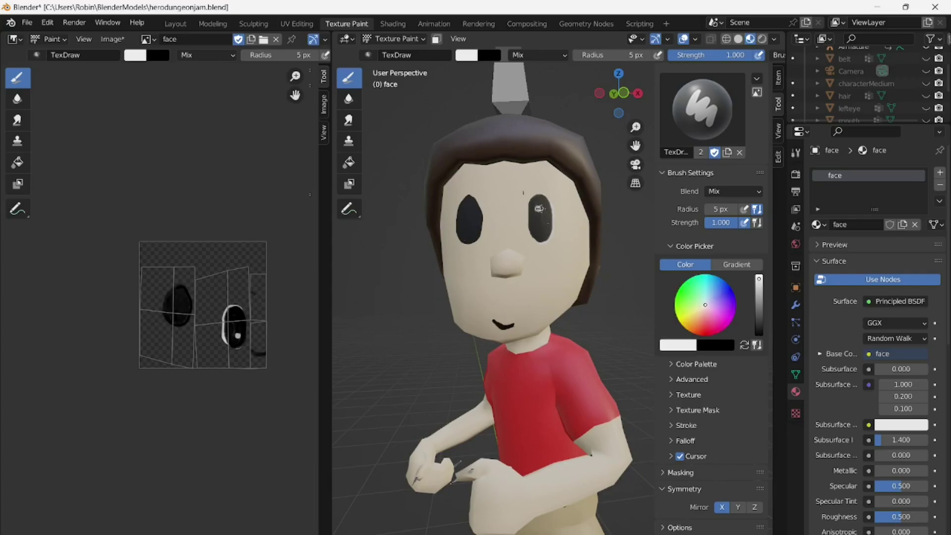
click(469, 207)
click(475, 219)
drag(759, 321, 759, 336)
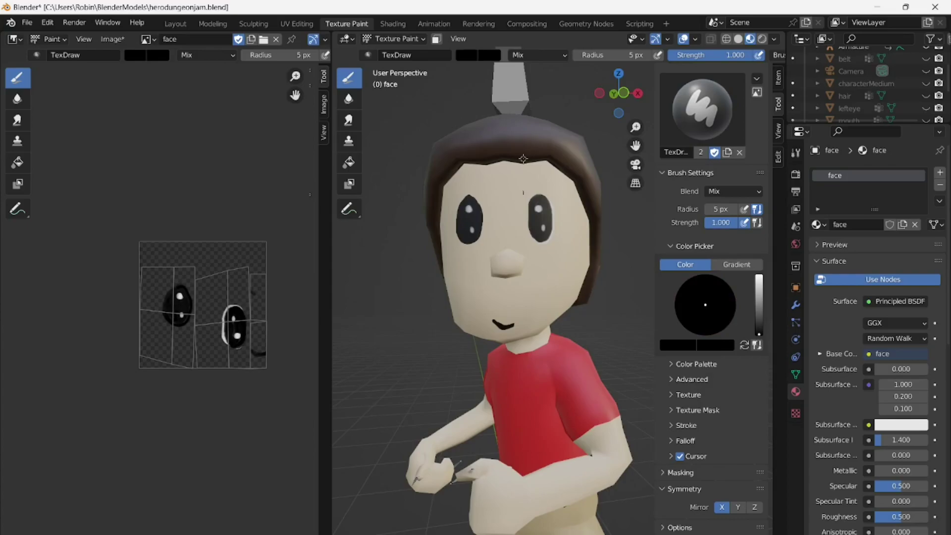
mouse_move(224, 320)
mouse_down()
mouse_move(229, 342)
mouse_move(231, 310)
mouse_move(228, 330)
mouse_move(241, 315)
mouse_up()
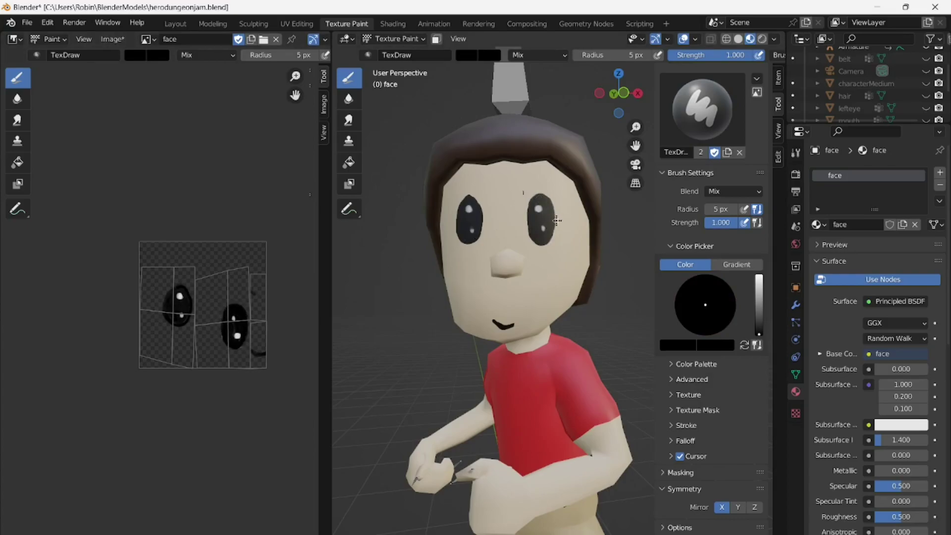
Set the brush colour to dark brown and paint an eyebrow above each eye.
click(759, 320)
click(702, 316)
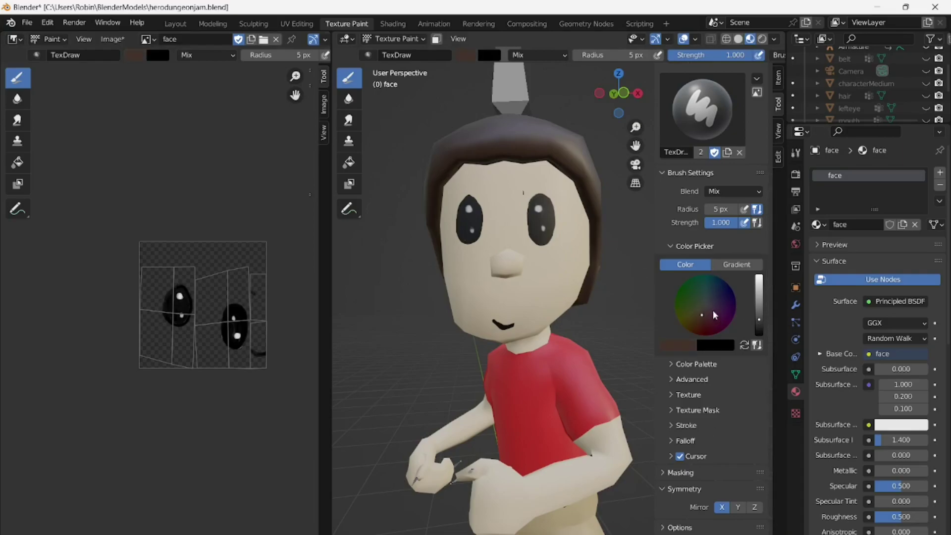
drag(528, 174, 555, 182)
drag(460, 183, 457, 186)
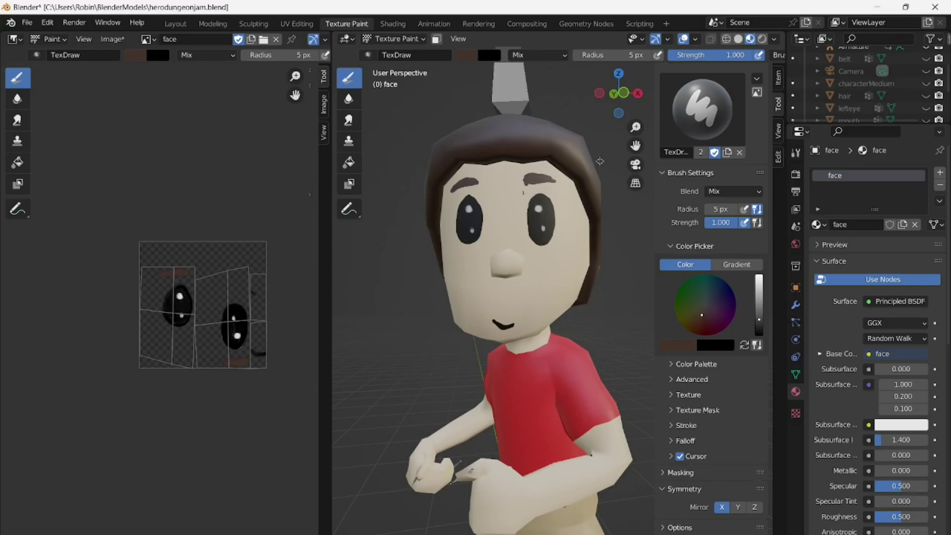
Set the brush blend to Erase Alpha and trim stray paint around the left eye's lower edge.
click(733, 192)
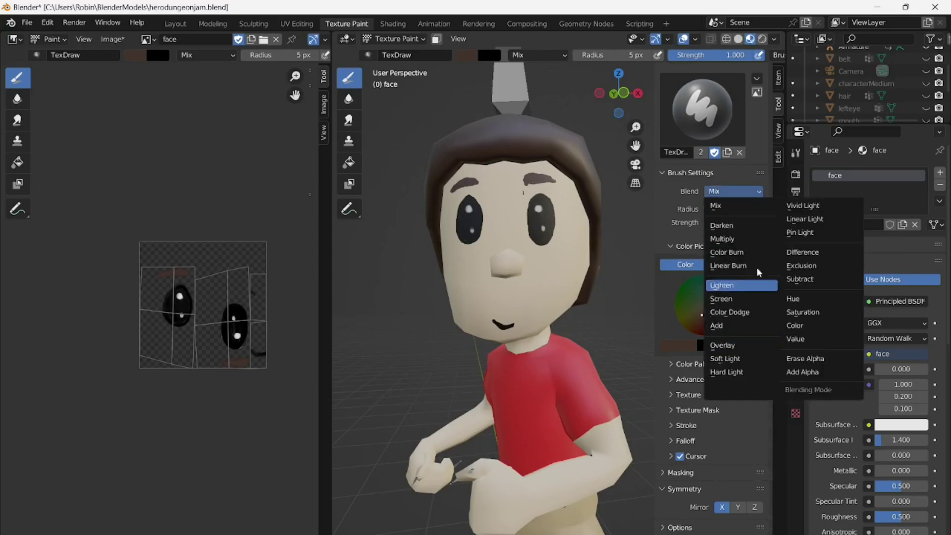
click(806, 359)
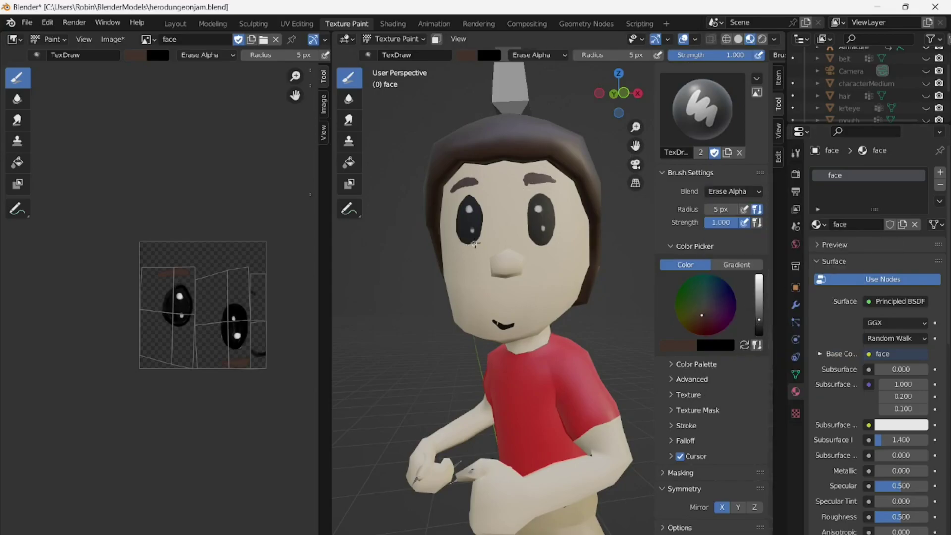
drag(477, 243, 460, 233)
Set the brush to black with Mix blending and repaint the left eye's lower edge into a taller oval.
drag(758, 315, 759, 335)
click(741, 195)
click(731, 217)
mouse_move(458, 230)
mouse_down()
mouse_move(464, 242)
mouse_move(481, 232)
mouse_move(484, 195)
mouse_move(471, 247)
mouse_move(460, 238)
mouse_up()
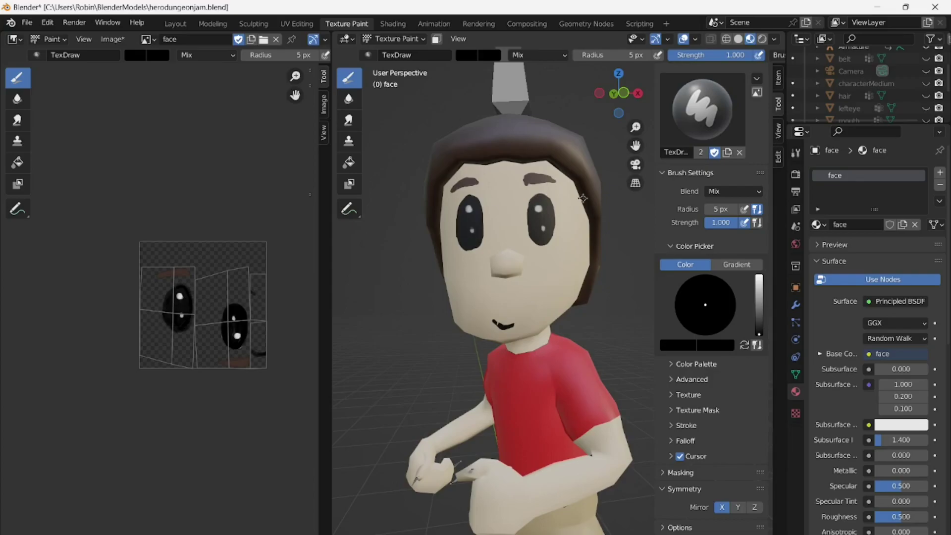
Touch up the left eye's upper highlight in white, and trim the eye's outline with the Erase Alpha blend.
key(x)
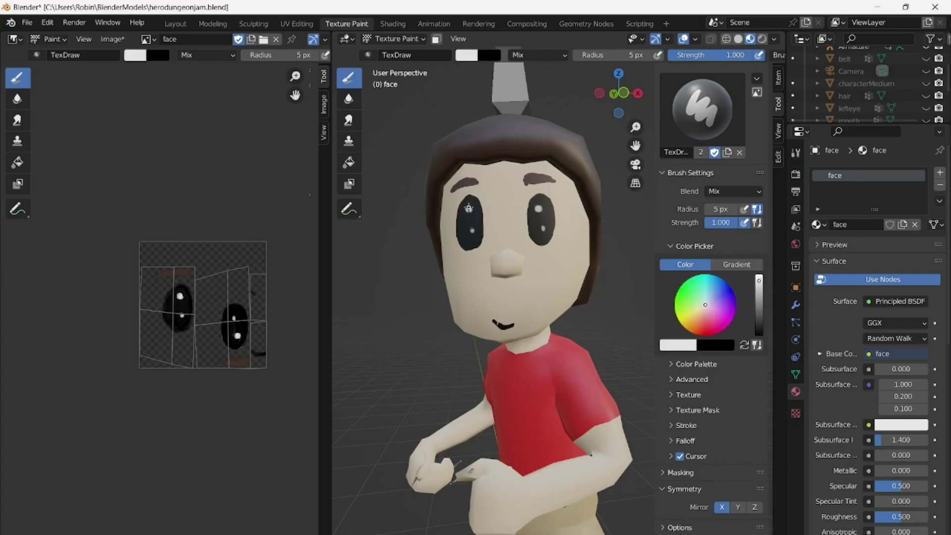
click(733, 191)
click(802, 375)
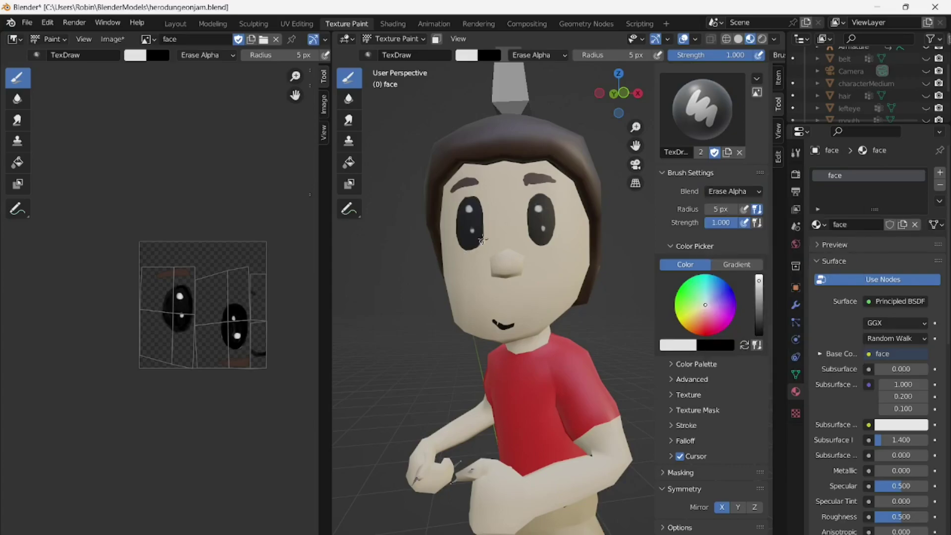
Return the brush to black with Mix blending and turn off X mirror symmetry.
mouse_move(759, 281)
mouse_down()
mouse_move(759, 273)
mouse_move(759, 335)
mouse_up()
click(733, 191)
click(723, 221)
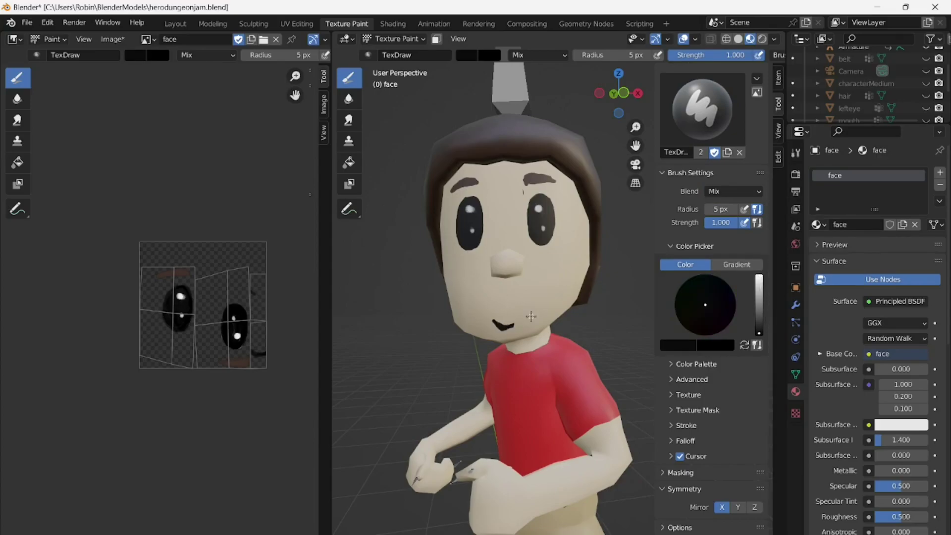
click(722, 507)
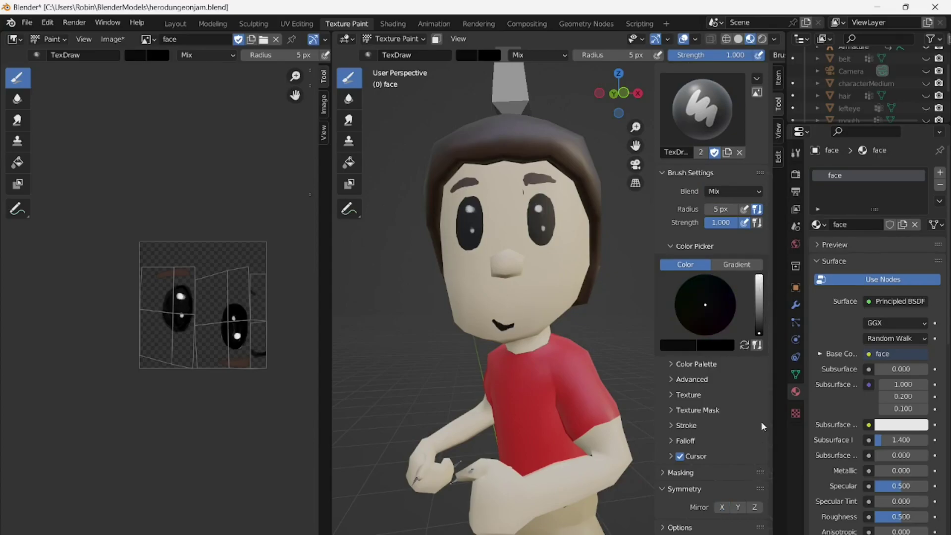
click(756, 507)
Erase stray paint beside the right eyebrow with the Erase Alpha blend, and return the blend to Mix.
click(733, 191)
click(822, 359)
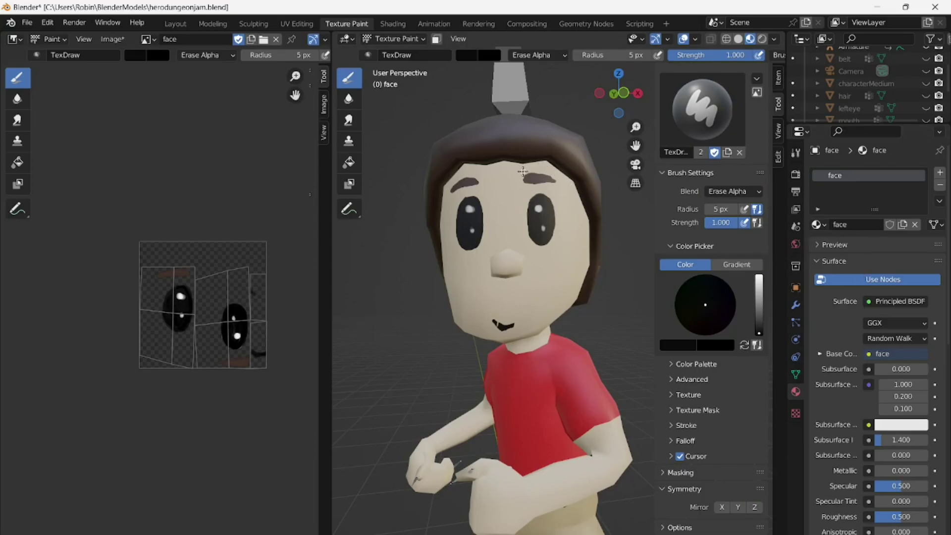
click(730, 194)
click(713, 210)
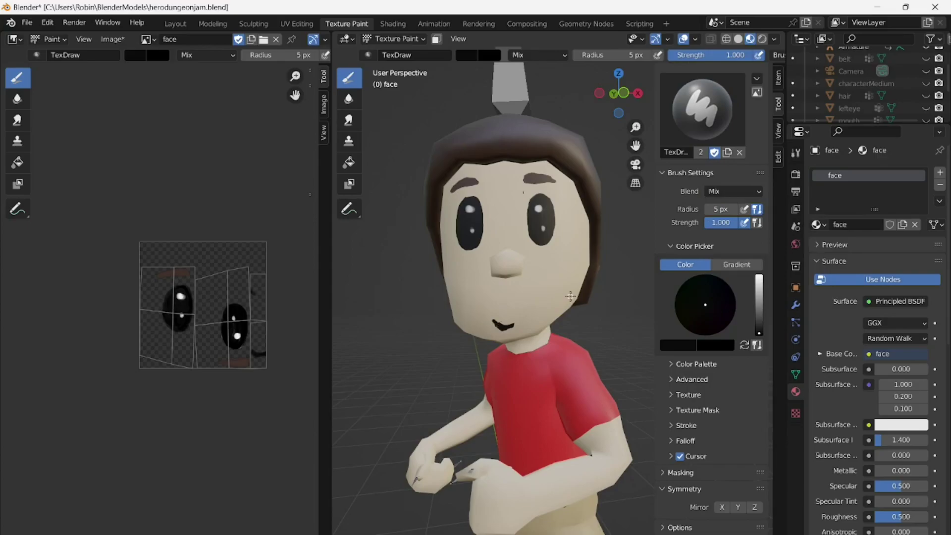
Save the project and the texture image as face.png in the dungeonjamherofaceimages folder, and switch to the Shading workspace.
click(26, 22)
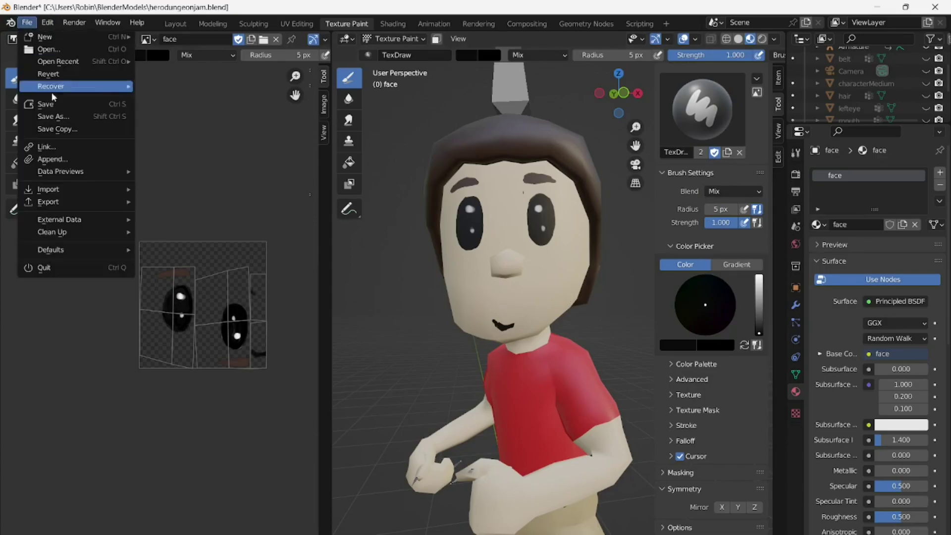
click(38, 99)
click(112, 39)
click(142, 153)
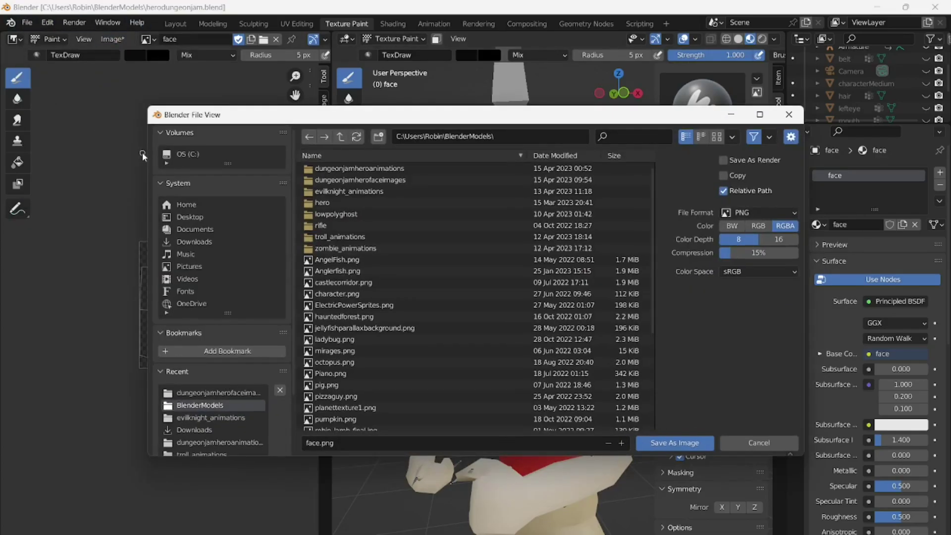
double_click(360, 180)
click(669, 444)
click(388, 23)
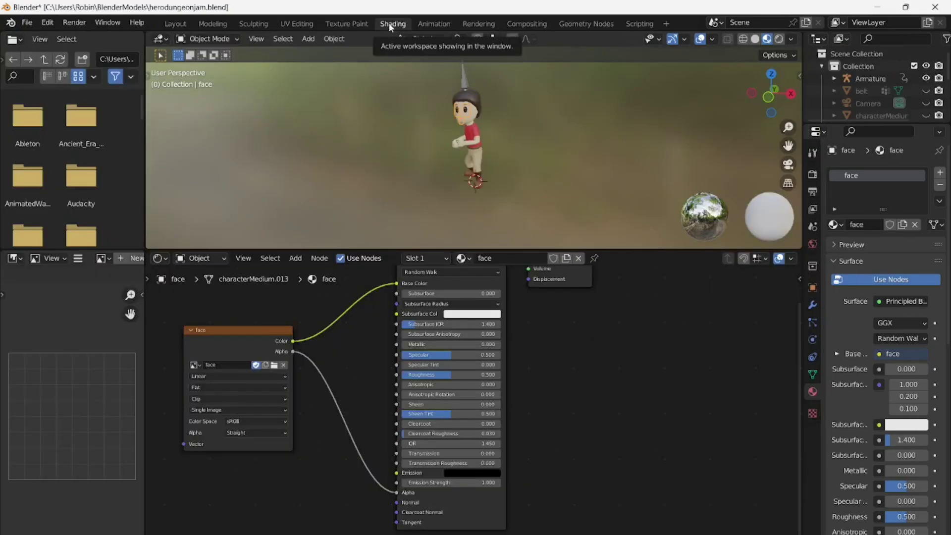
click(269, 367)
click(346, 447)
text(face_hurt)
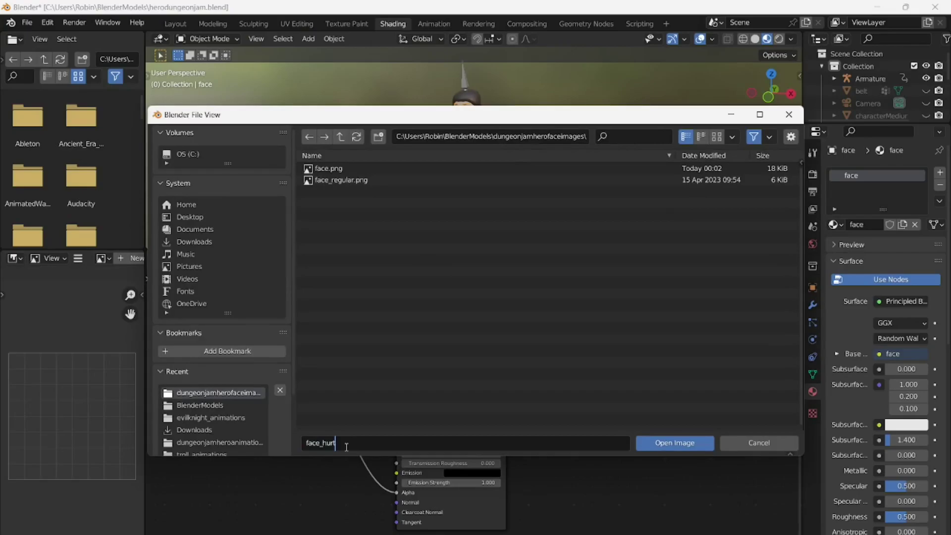
click(669, 445)
right_click(669, 446)
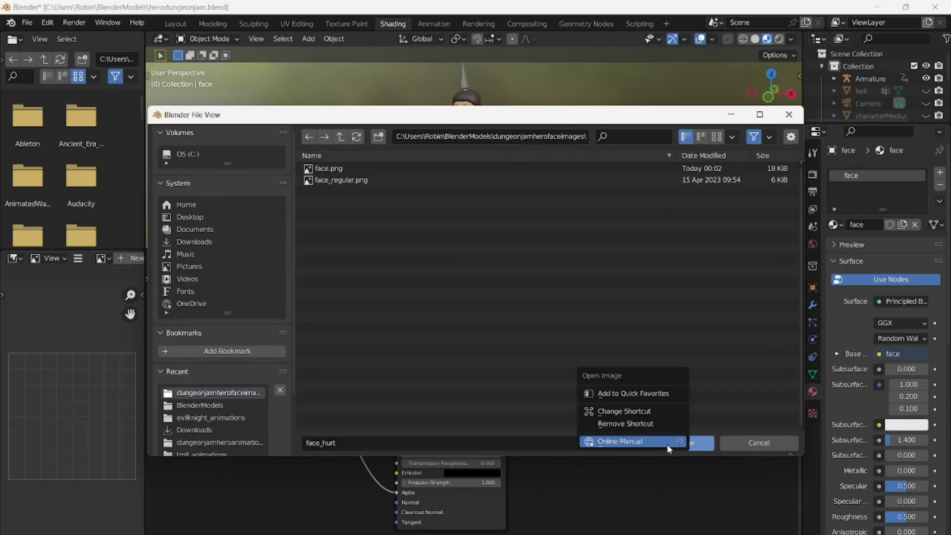
click(683, 439)
Replace the texture node's image with a new blank alpha image named face_hurt, and return to the Texture Paint workspace.
click(266, 367)
click(269, 386)
text(face_h)
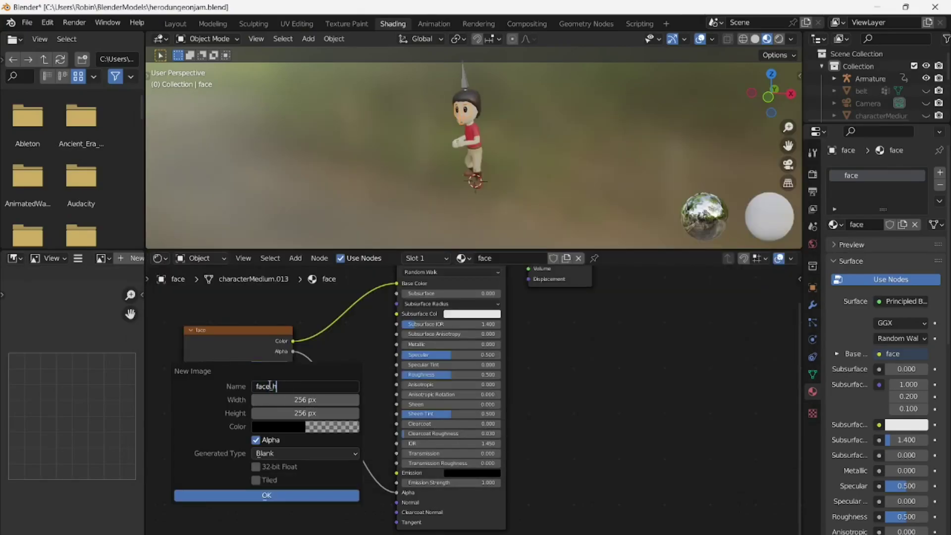
text(urt)
click(267, 495)
click(304, 23)
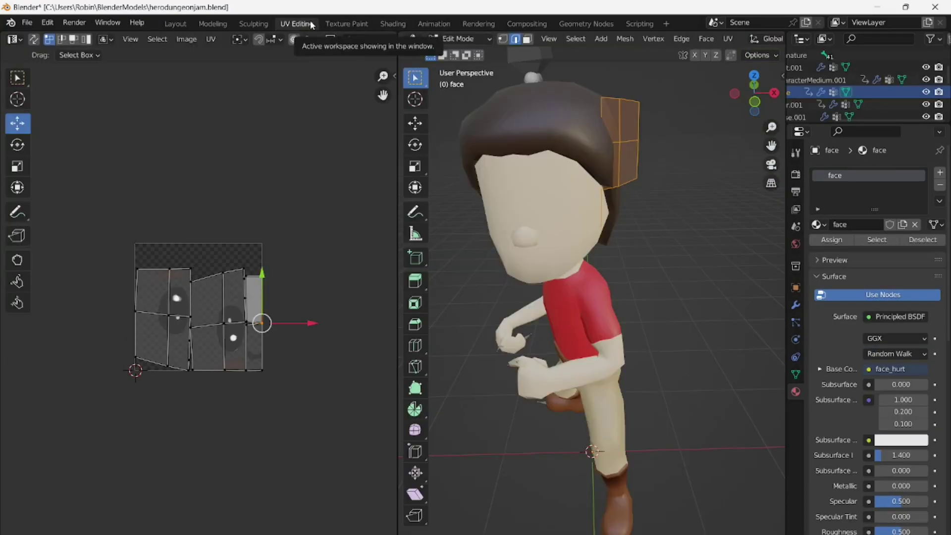
click(345, 23)
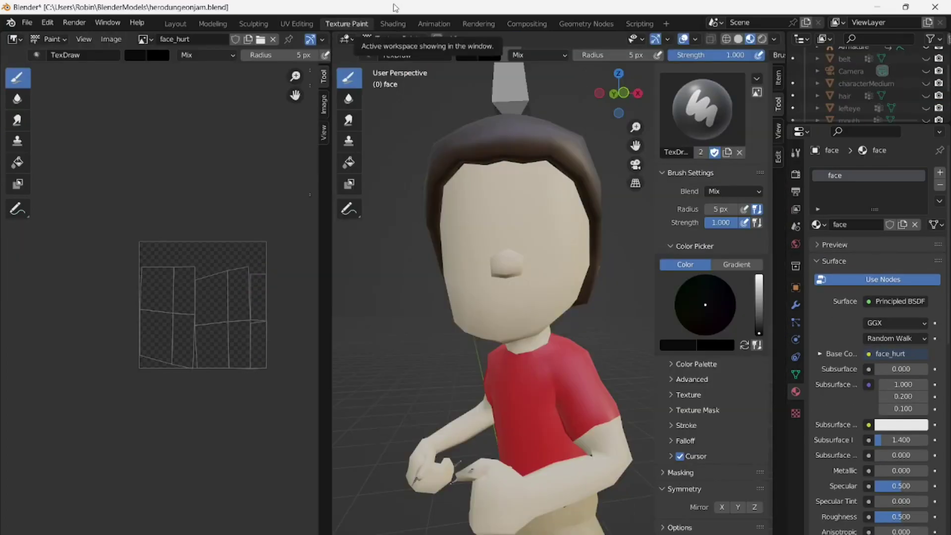
Try painting black squinting eyes on both sides of the face, and undo the strokes.
mouse_move(547, 199)
mouse_down()
mouse_move(534, 210)
mouse_move(559, 219)
mouse_up()
mouse_move(461, 202)
mouse_down()
mouse_move(482, 213)
mouse_move(462, 223)
mouse_up()
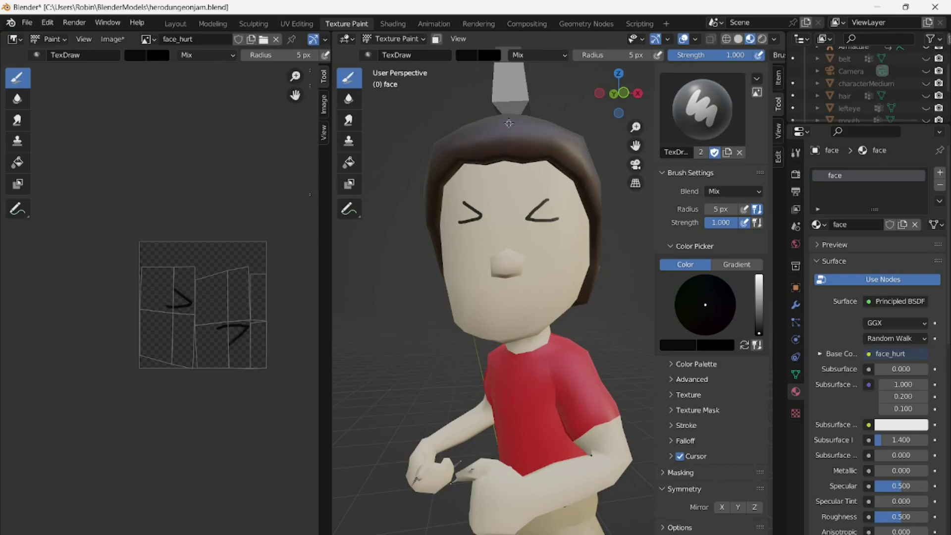
click(47, 22)
click(53, 38)
click(47, 22)
click(53, 38)
Paint the squinting eyes again as two black V-shaped marks pointing inward toward the nose.
mouse_move(472, 199)
mouse_down()
mouse_move(484, 209)
mouse_move(456, 233)
mouse_up()
click(48, 23)
click(62, 35)
click(48, 22)
click(62, 36)
drag(551, 207, 560, 233)
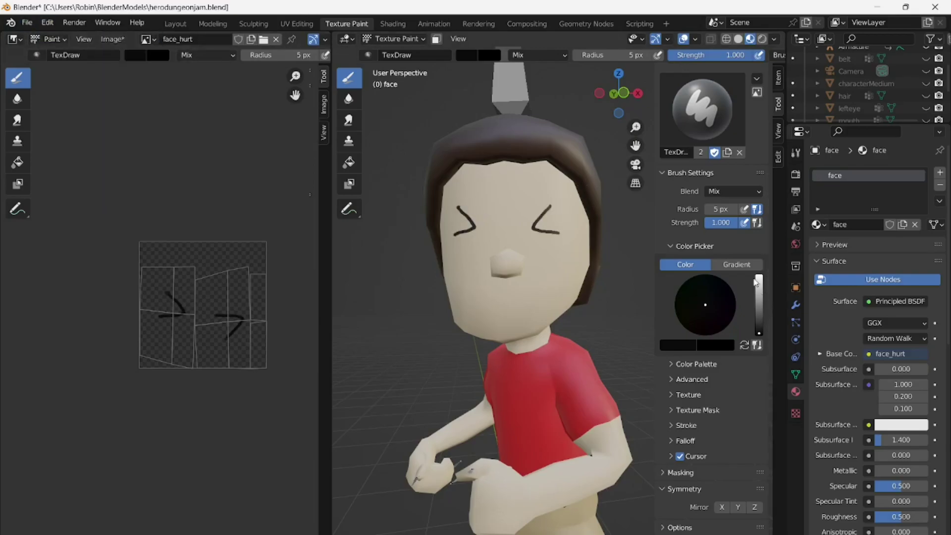
Set the brush colour to bright red and paint a filled oval open mouth below the nose.
click(706, 332)
mouse_move(502, 300)
mouse_down()
mouse_move(506, 316)
mouse_move(509, 306)
mouse_up()
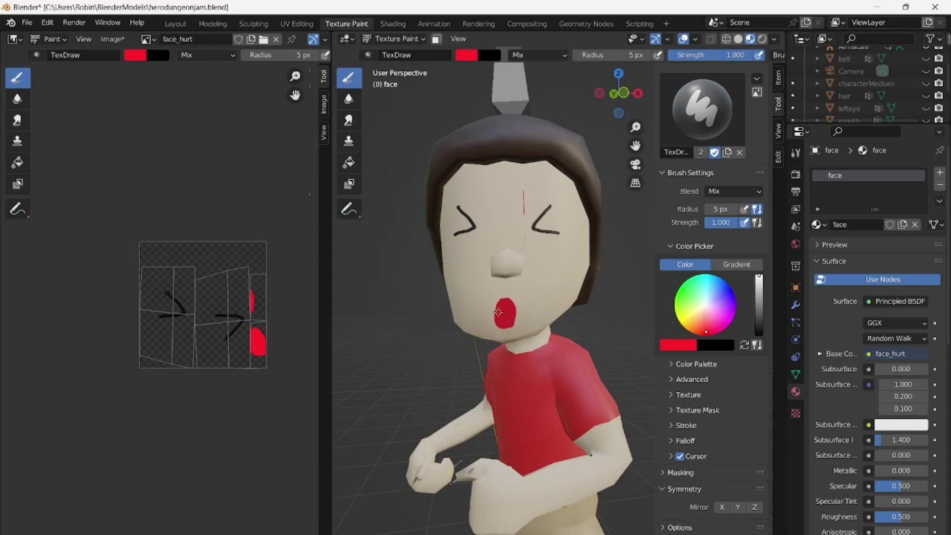
In the UV Editing workspace, try shifting the UV vertices beside the mouth island to the left, and undo the moves.
click(297, 23)
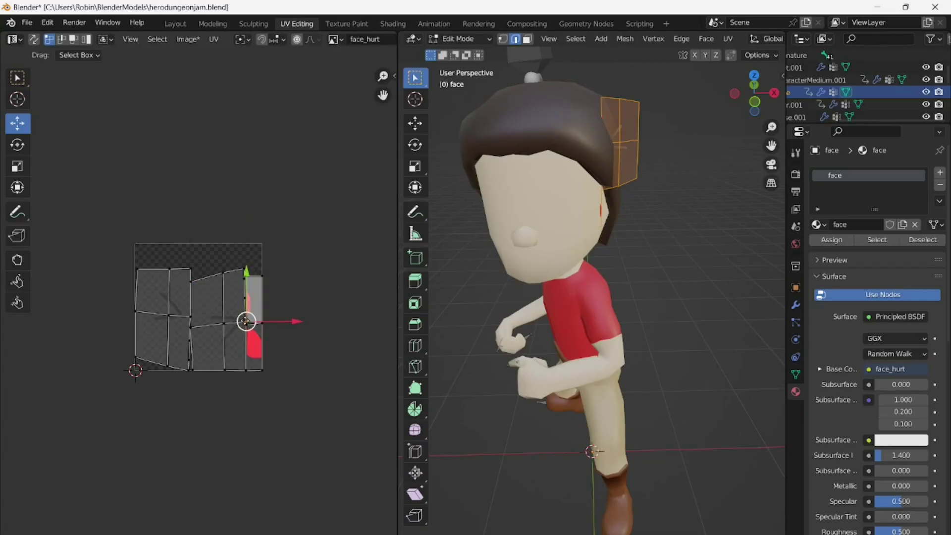
drag(294, 322, 291, 322)
click(245, 270)
drag(297, 269, 296, 270)
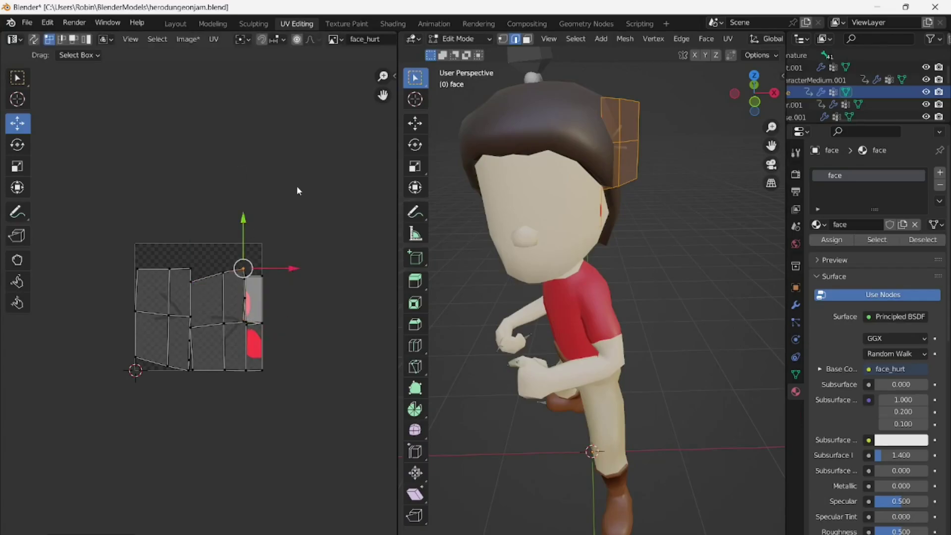
click(48, 22)
click(59, 36)
click(48, 23)
click(59, 36)
click(49, 24)
click(58, 36)
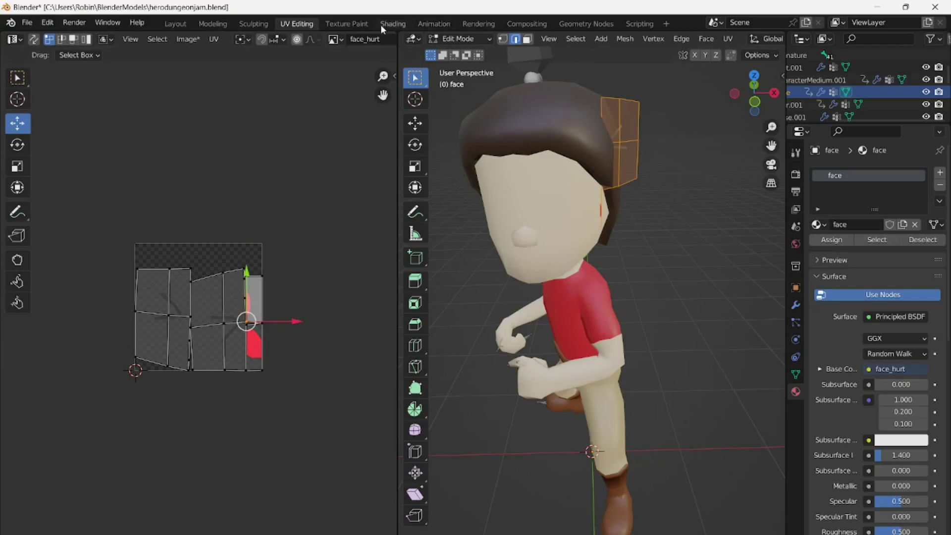
Move the upper and middle right-edge UV vertices of the neighbouring island left, separating them from the mouth island.
click(347, 24)
click(734, 192)
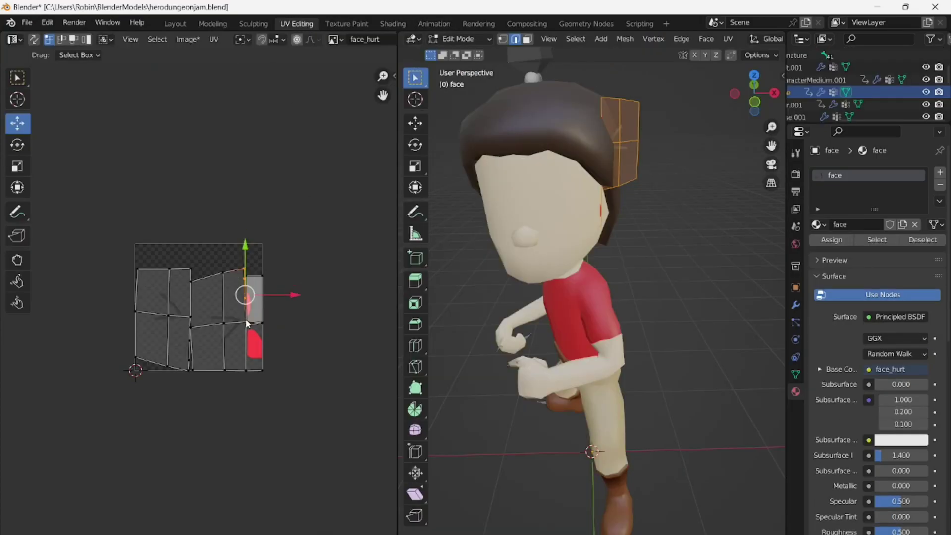
drag(289, 297, 297, 323)
click(243, 324)
click(318, 276)
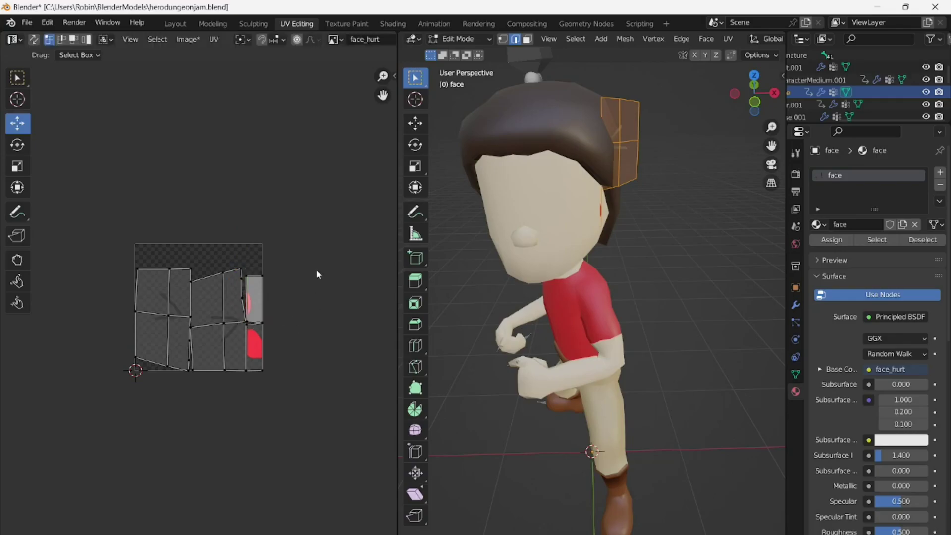
In the Texture Paint workspace, set the brush blend to Erase Alpha and erase the stray red line between the eyes.
click(351, 24)
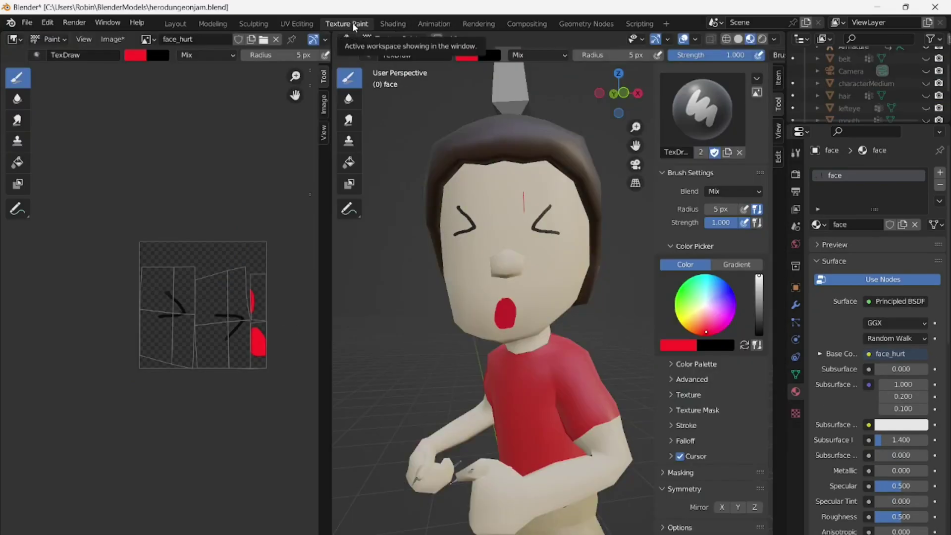
click(733, 191)
click(817, 330)
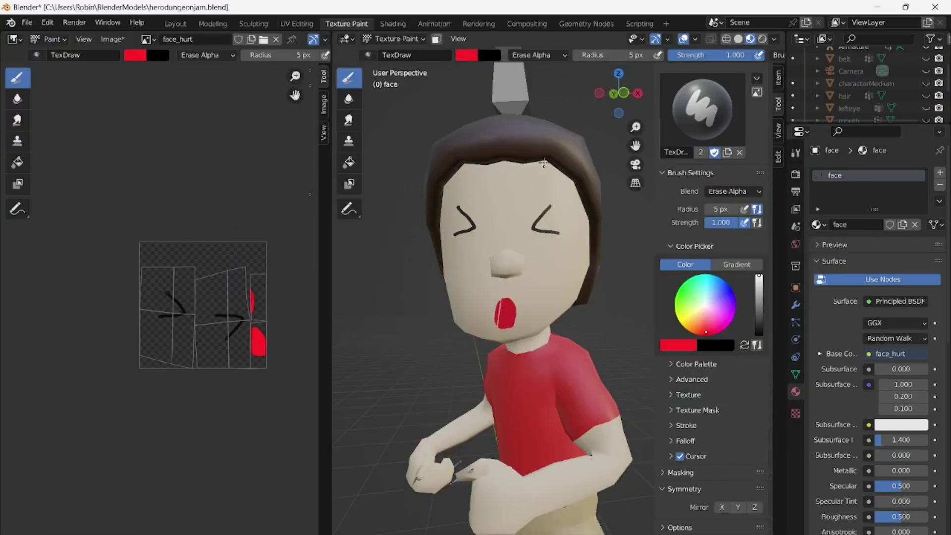
In the UV Editing workspace, shift the lower mouth island's left vertices slightly right, and save the project.
click(297, 24)
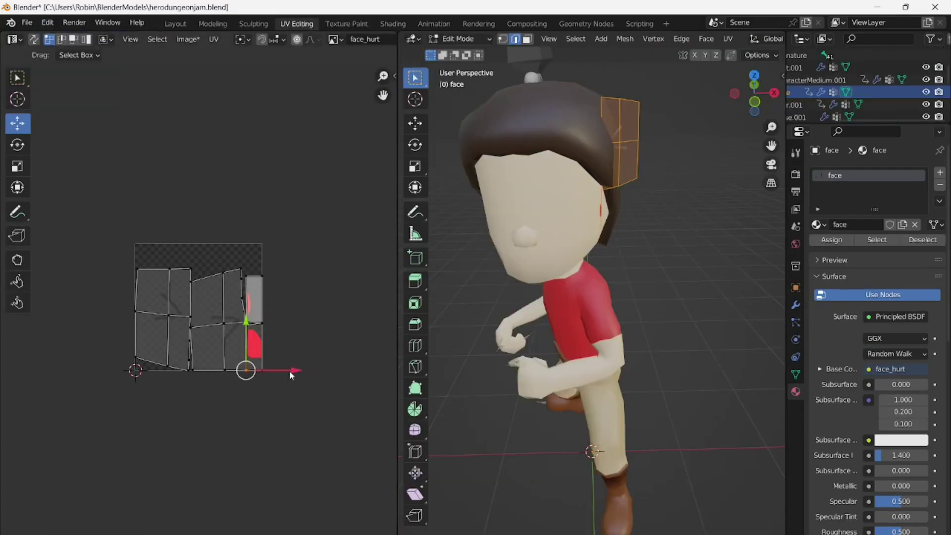
drag(291, 371, 300, 371)
click(250, 417)
click(253, 374)
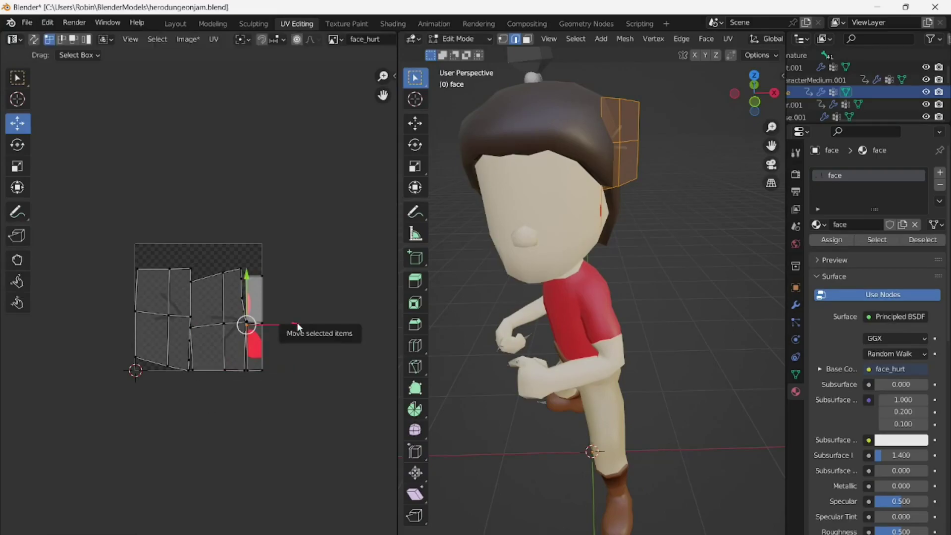
click(27, 22)
click(44, 102)
Return to the Texture Paint workspace and set the brush blend to Mix.
click(347, 24)
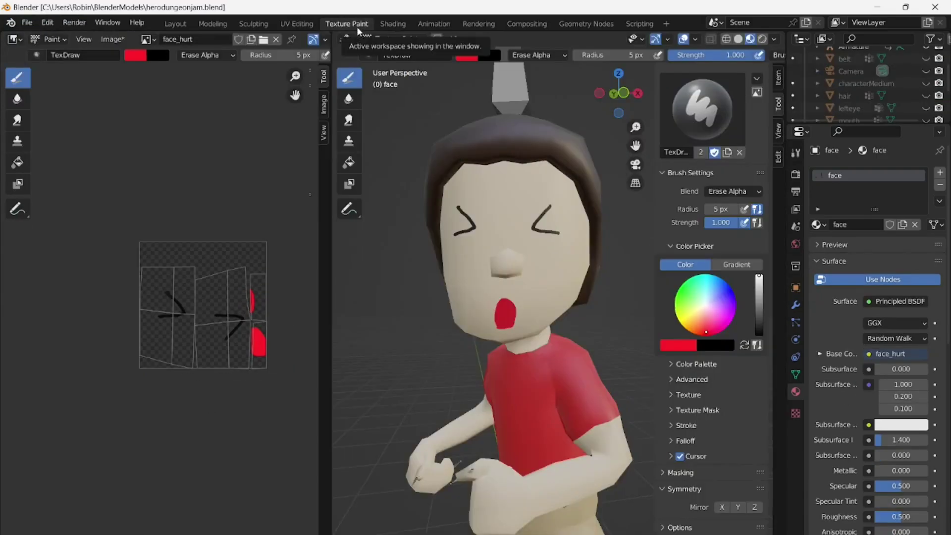
click(733, 192)
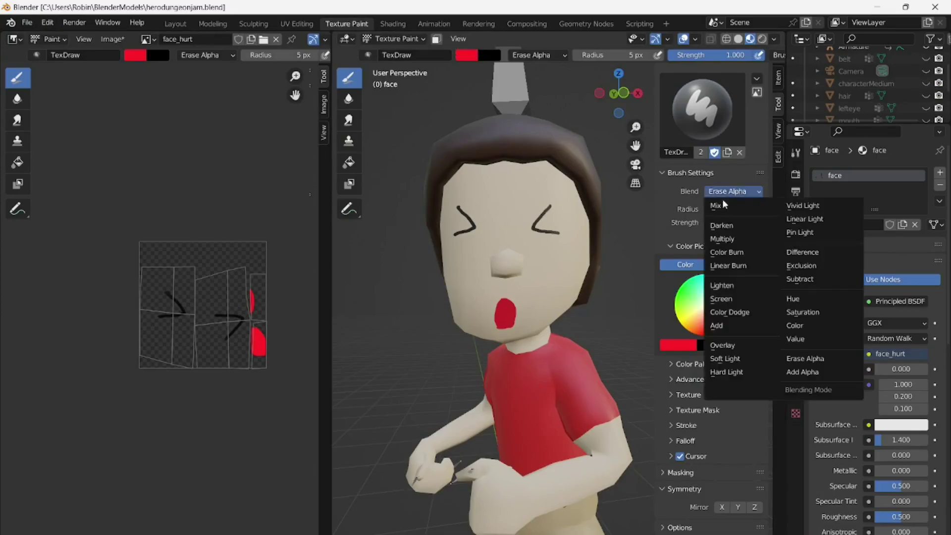
click(721, 204)
click(57, 21)
click(47, 23)
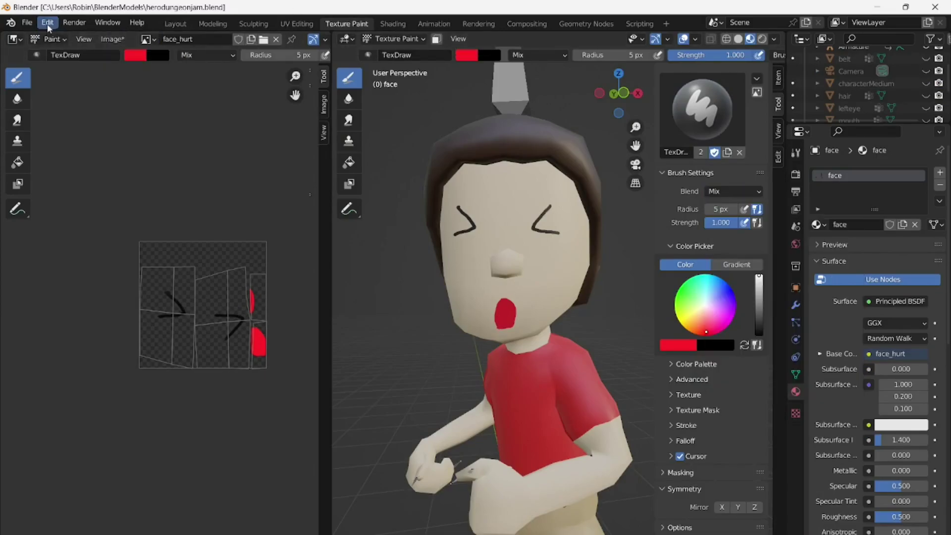
click(47, 24)
click(54, 35)
click(56, 22)
click(65, 49)
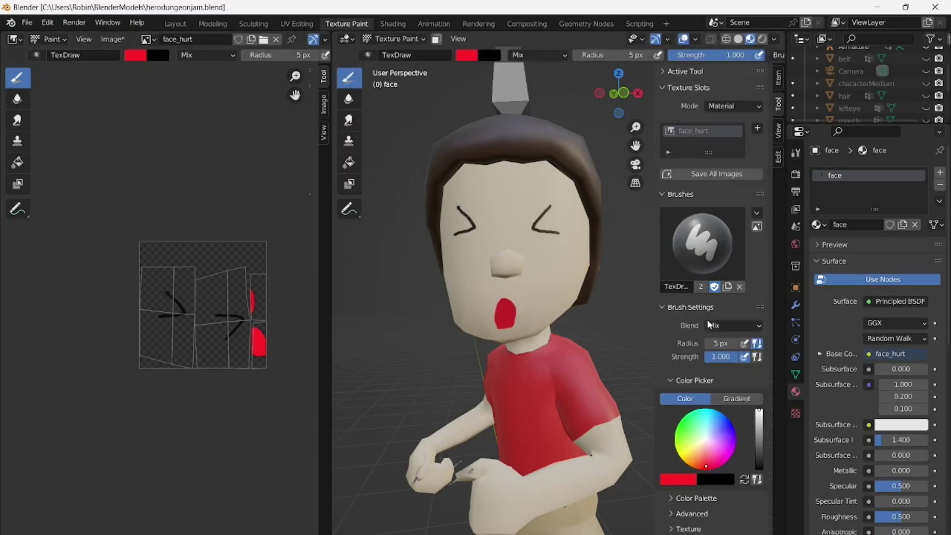
Set the brush colour to dark brown and paint a thick slanted eyebrow above each squinting eye.
click(756, 327)
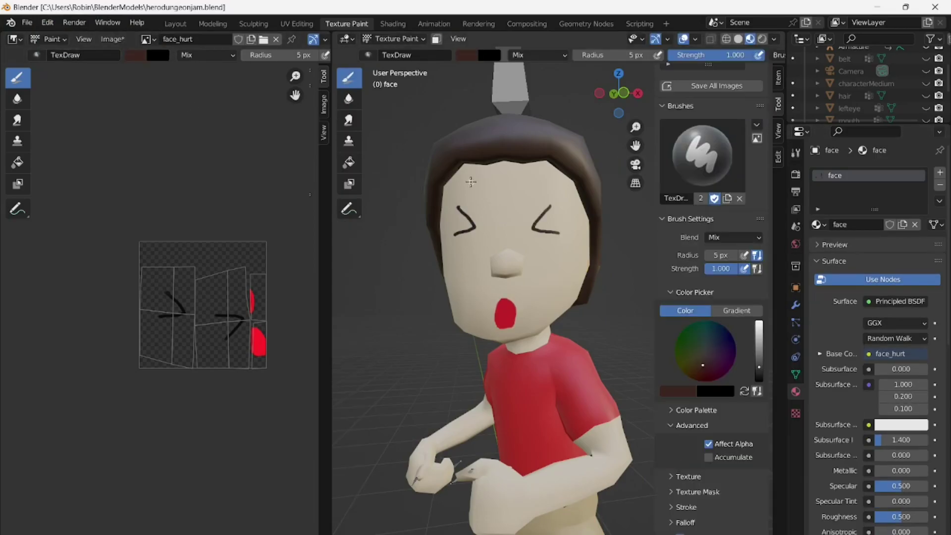
mouse_move(471, 183)
mouse_down()
mouse_move(528, 178)
mouse_move(474, 185)
mouse_up()
drag(530, 181, 545, 190)
Trim the upper edge of the eyebrow beside the hairline with Erase Alpha, and set the brush blend back to Mix.
click(733, 237)
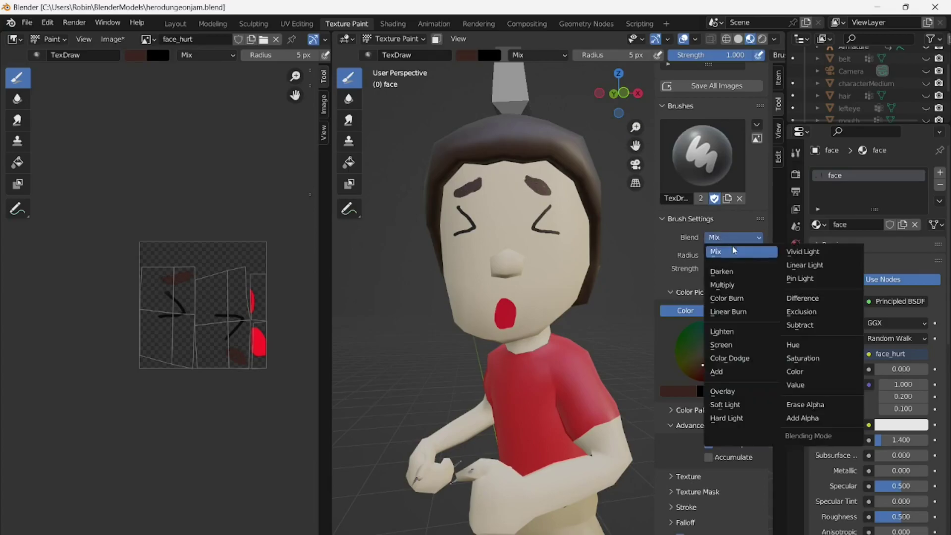
click(763, 403)
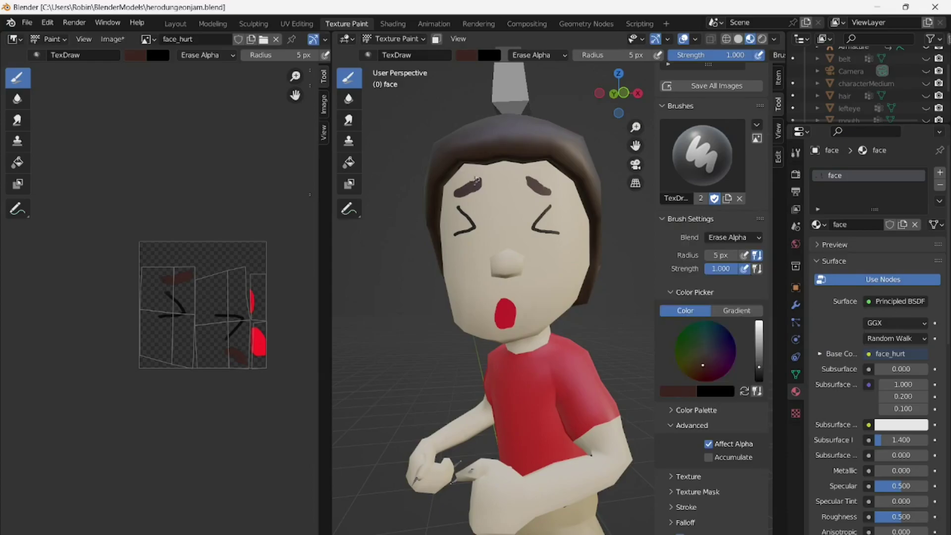
drag(476, 181, 478, 180)
click(733, 237)
click(729, 251)
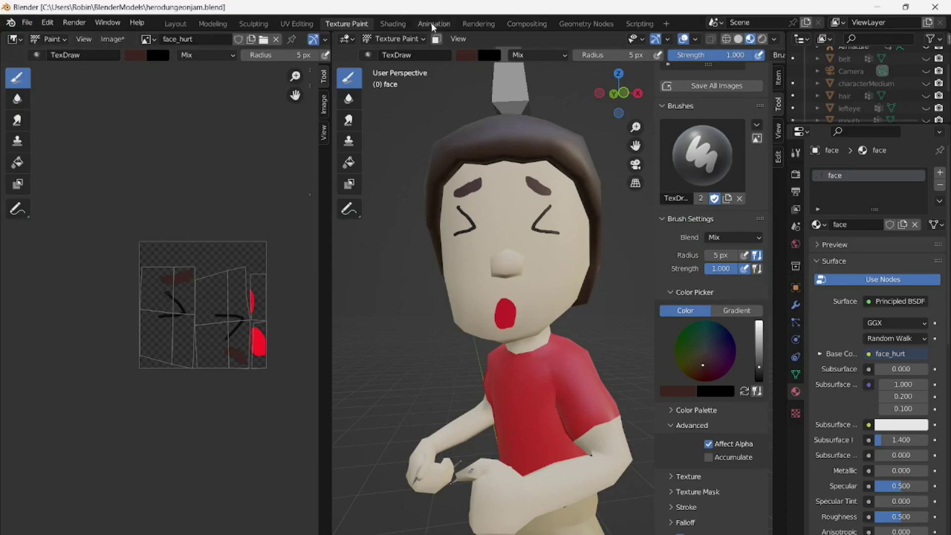
In the Shading workspace, create a blank 256 px alpha image named face_attack in the face material's texture node.
click(390, 24)
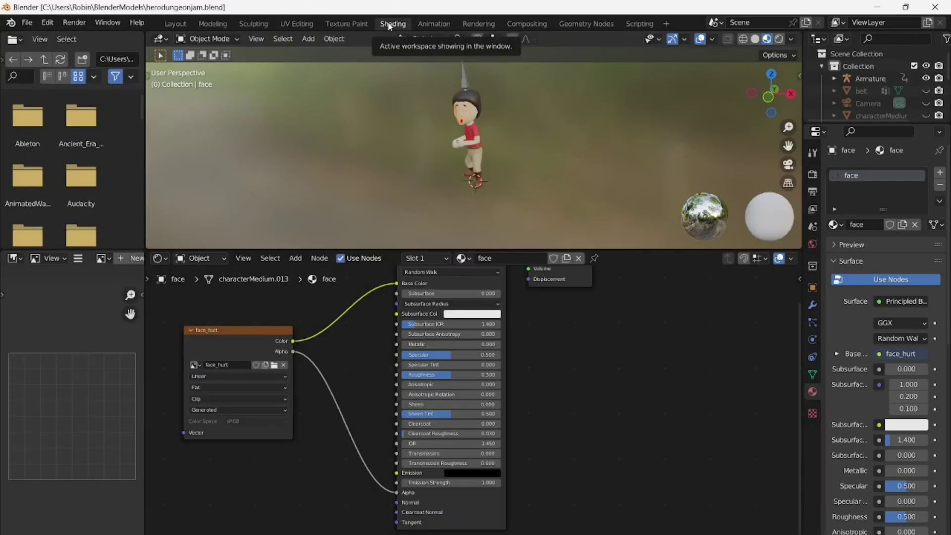
click(266, 364)
click(273, 385)
text(face_attack)
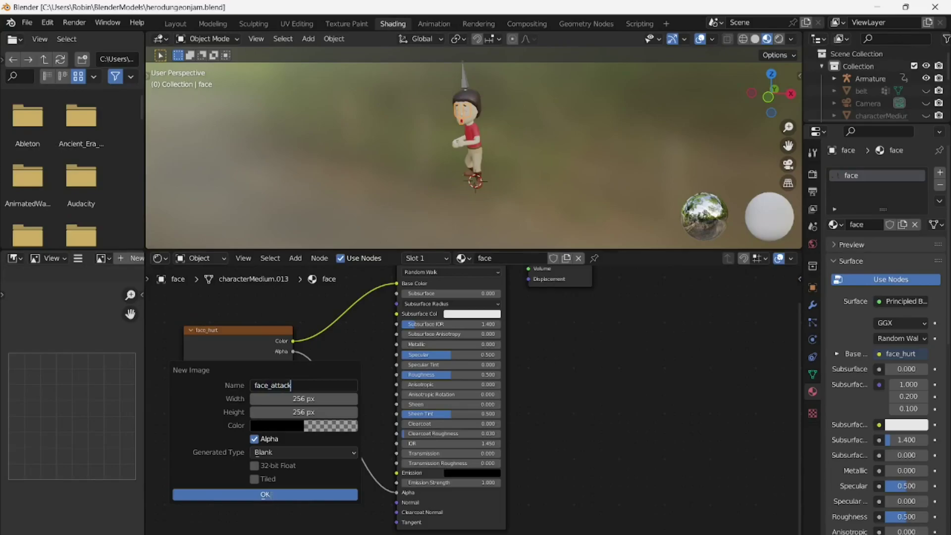
click(265, 494)
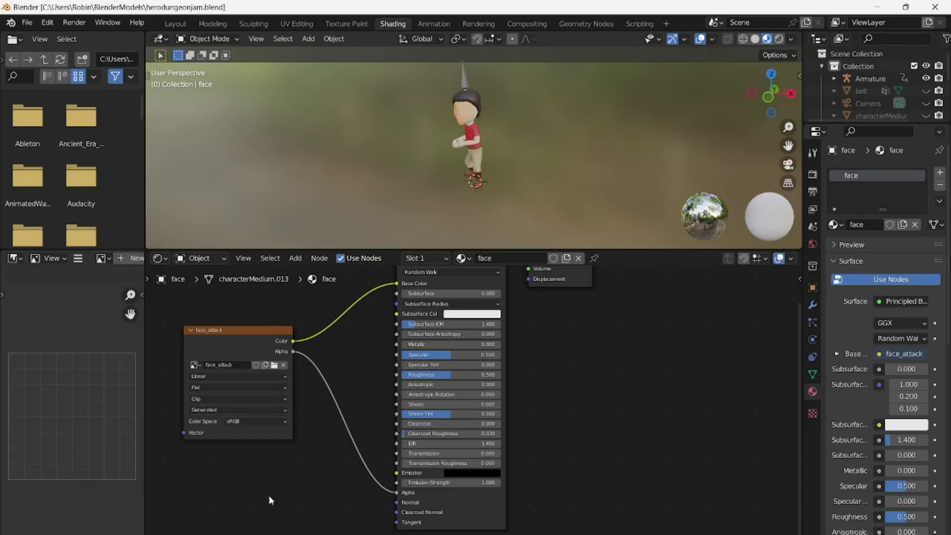
Display the face_attack image in the UV Editing workspace and return to the Texture Paint workspace.
click(297, 24)
click(331, 39)
click(367, 68)
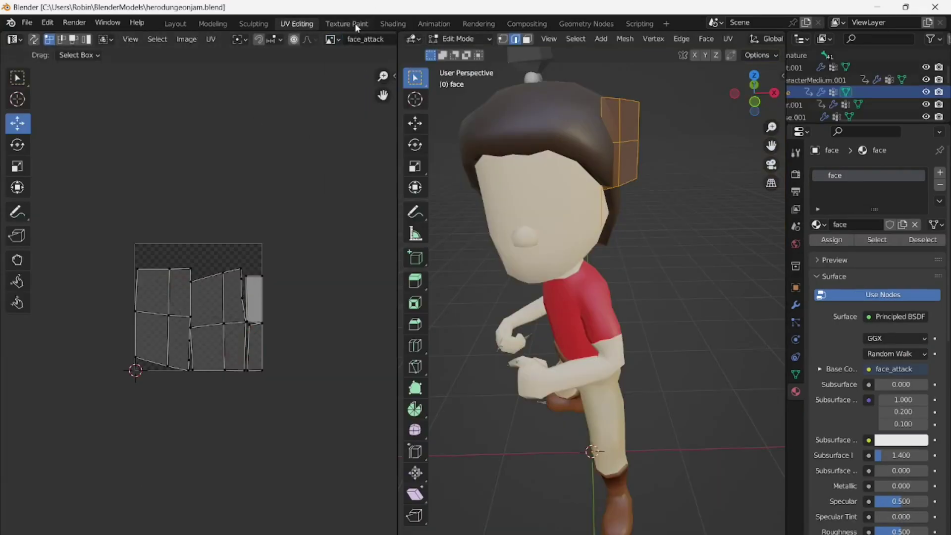
click(346, 24)
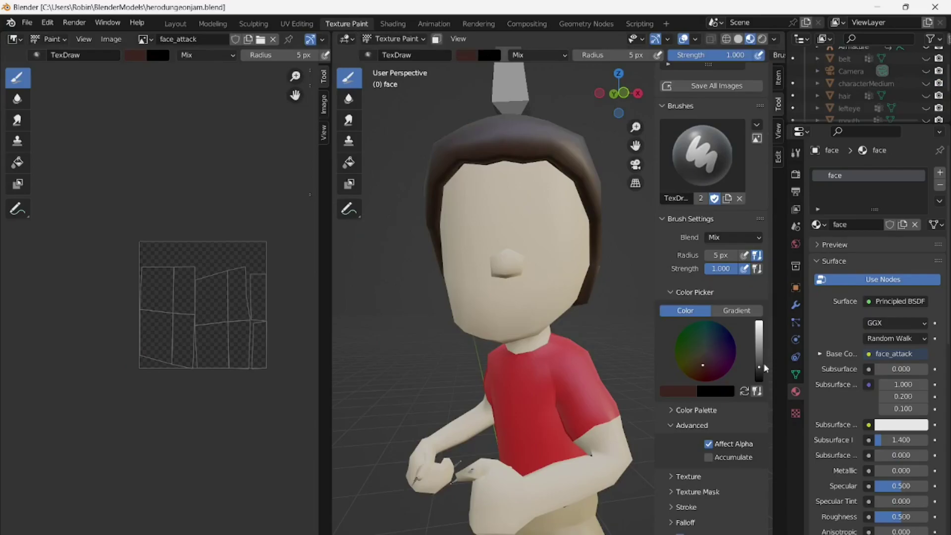
Paint two large black oval eyes on the blank face and set the brush blend to Erase Alpha.
mouse_move(537, 204)
mouse_down()
mouse_move(531, 229)
mouse_move(540, 213)
mouse_move(542, 235)
mouse_move(541, 208)
mouse_move(542, 233)
mouse_up()
mouse_move(466, 209)
mouse_down()
mouse_move(463, 240)
mouse_move(484, 206)
mouse_up()
click(734, 238)
click(802, 419)
mouse_move(457, 247)
mouse_down()
mouse_move(481, 232)
mouse_move(484, 216)
mouse_move(457, 248)
mouse_move(476, 243)
mouse_move(463, 219)
mouse_up()
click(734, 237)
click(806, 405)
Set the brush colour to bright red with Mix blending and paint a mouth below the nose.
drag(761, 342, 762, 317)
click(708, 376)
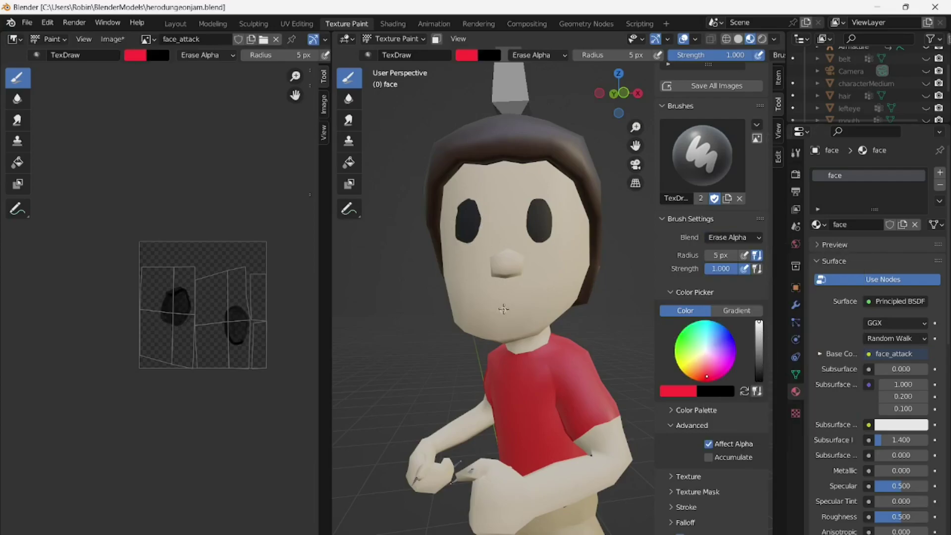
click(734, 240)
click(716, 255)
mouse_move(503, 302)
mouse_down()
mouse_move(513, 326)
mouse_move(506, 313)
mouse_move(519, 310)
mouse_move(501, 311)
mouse_move(527, 300)
mouse_move(500, 320)
mouse_up()
Set the brush blend to Erase Alpha and trim the red mouth's outline into a clean round shape.
click(744, 237)
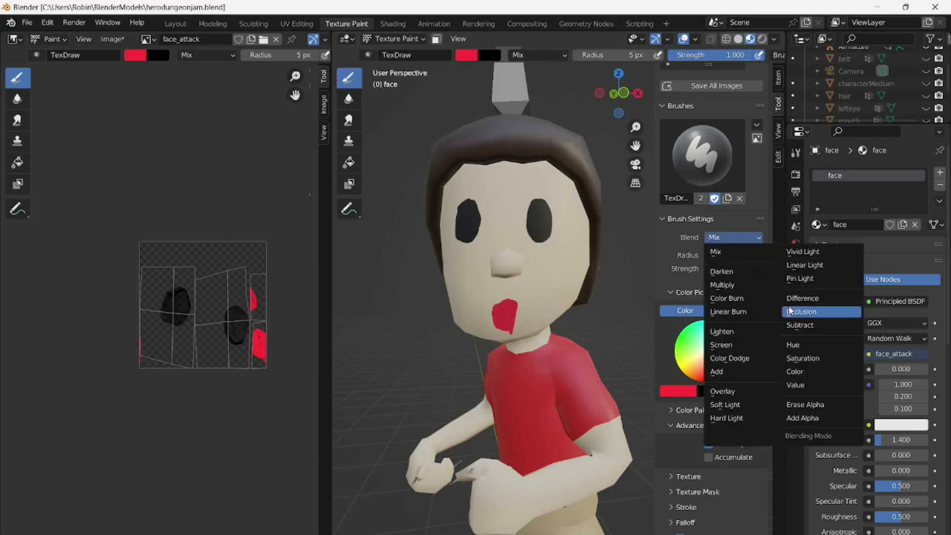
click(805, 405)
drag(508, 295, 509, 336)
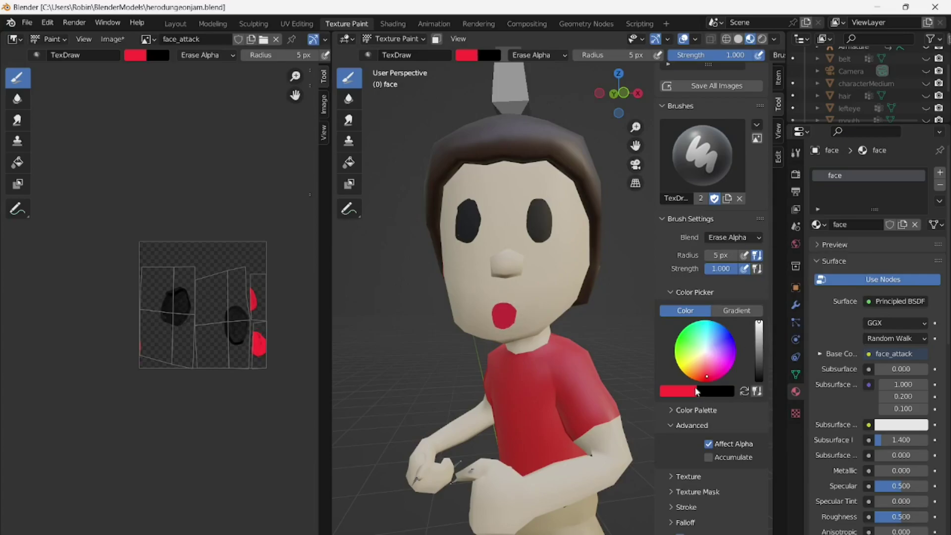
Set the brush blend to Mix and the colour to near-white, and dab small highlights onto both black eyes.
click(735, 239)
click(725, 266)
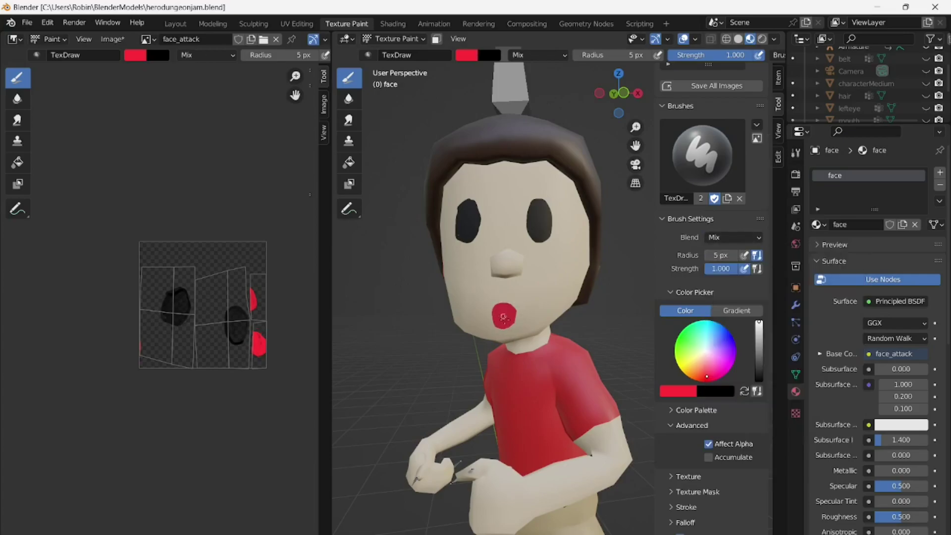
click(709, 350)
click(538, 214)
click(464, 233)
click(546, 231)
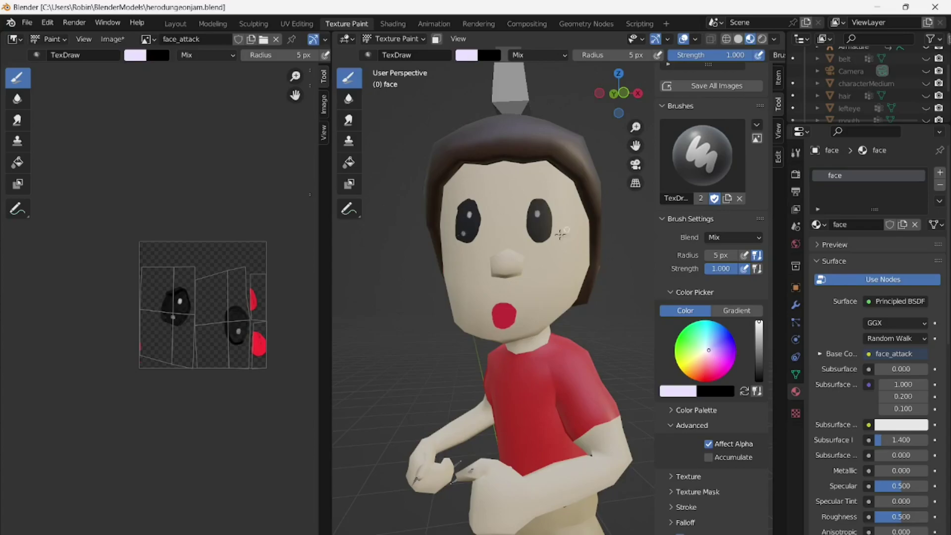
Set the brush colour to dark brown and paint an angry eyebrow slanting down toward the nose above each eye.
click(759, 362)
click(703, 364)
drag(459, 176, 479, 188)
drag(536, 186, 556, 178)
mouse_move(470, 182)
mouse_down()
mouse_move(483, 191)
mouse_move(477, 179)
mouse_up()
Set the brush blend to Erase Alpha and save the project.
click(715, 239)
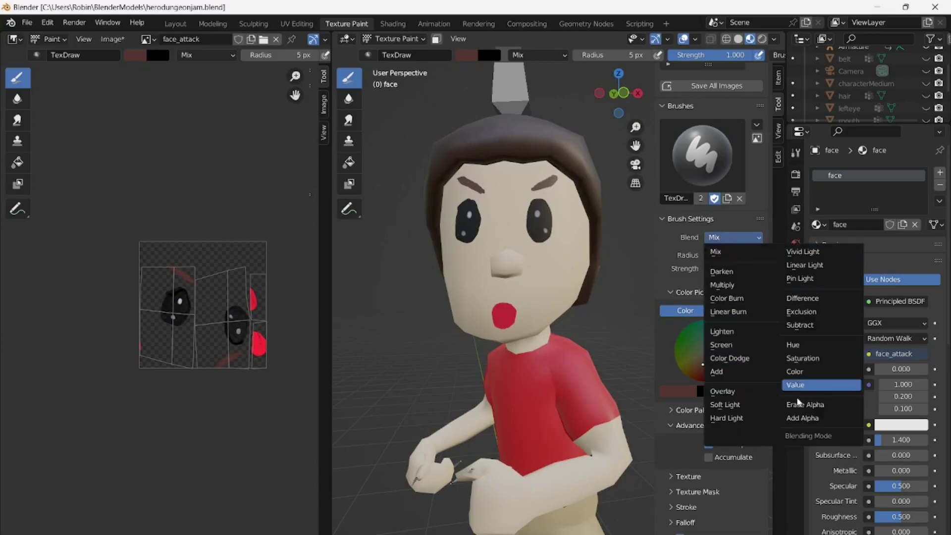
click(810, 407)
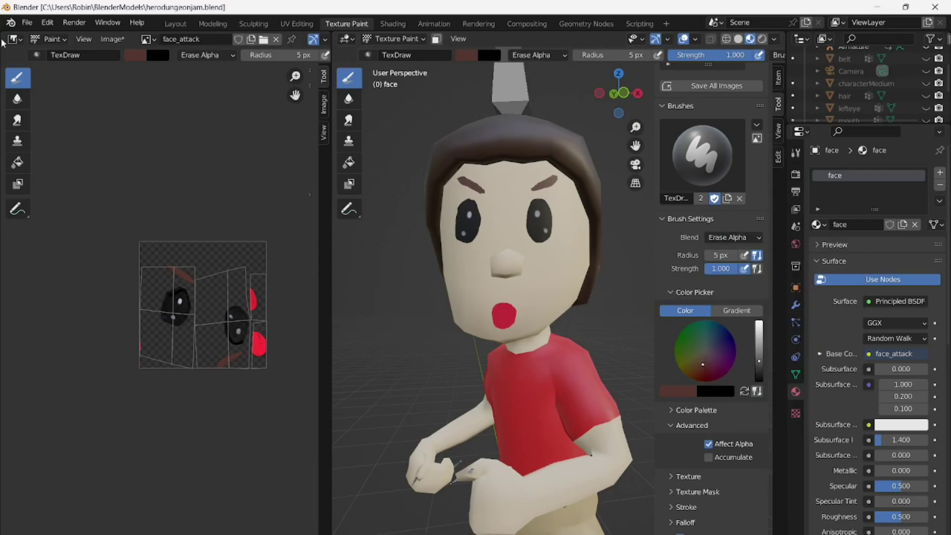
click(27, 22)
click(46, 103)
Set the brush colour to black and undo the accidental erasing stroke across one eye.
click(760, 381)
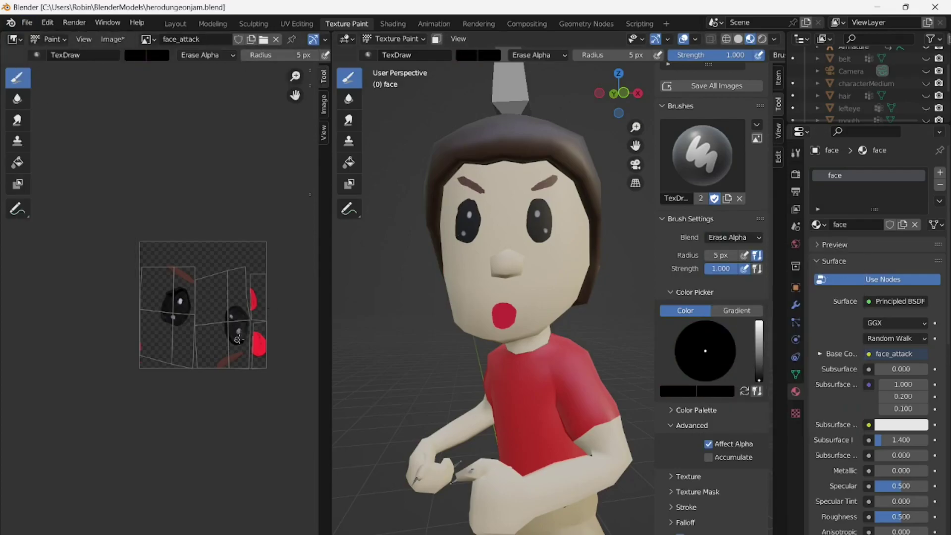
drag(540, 204, 535, 232)
click(729, 239)
click(48, 23)
click(54, 37)
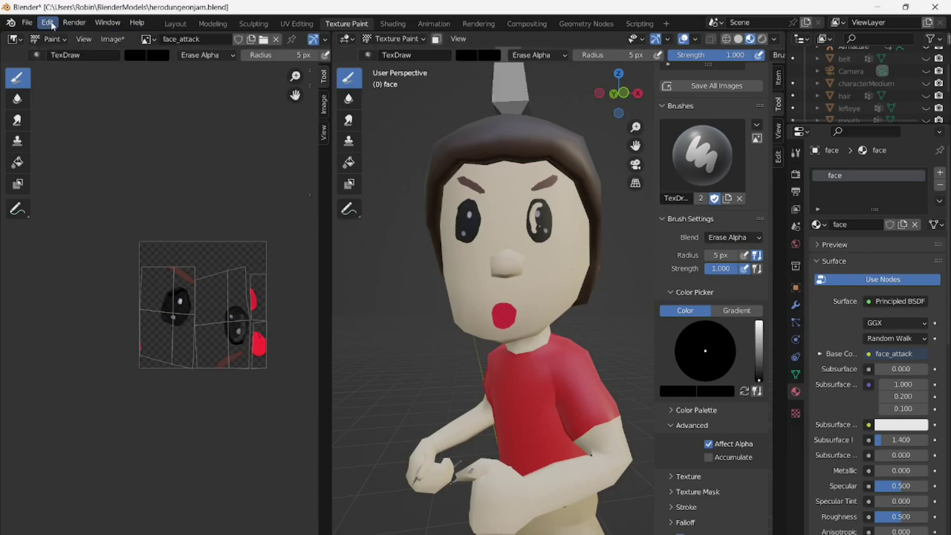
key(ctrl+z)
Set the brush blend to Mix and save the project.
click(733, 238)
click(720, 252)
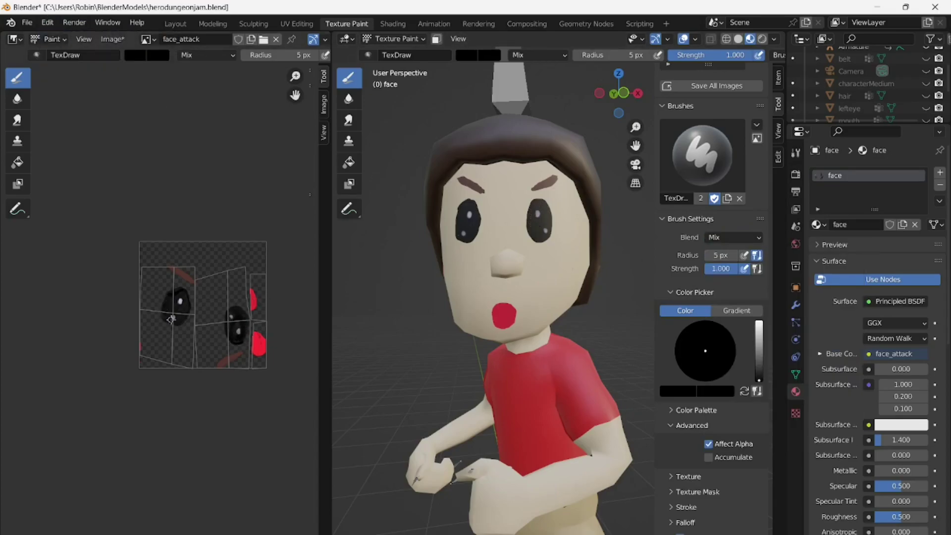
click(27, 23)
click(39, 99)
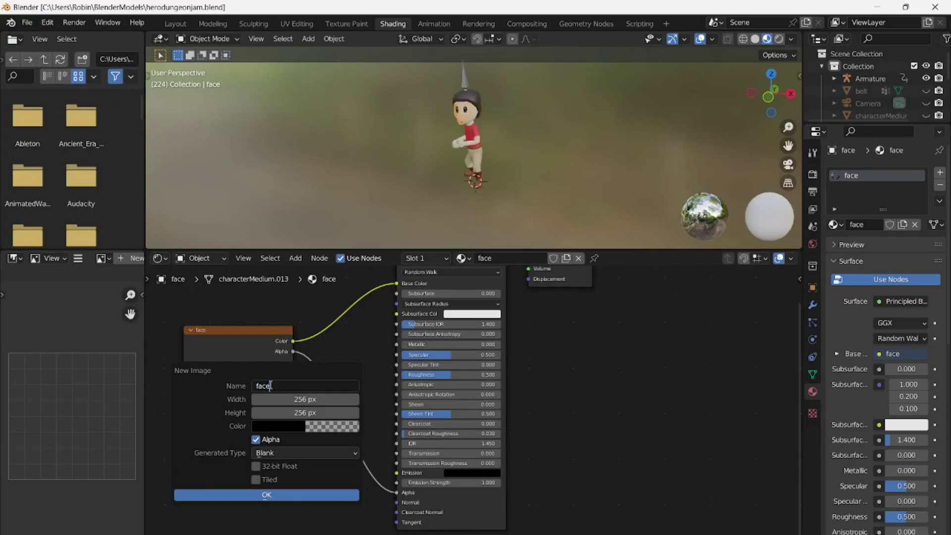
Create the new blank 256 px alpha image as face_dead and display it in the UV Editing workspace.
text(_dead)
click(280, 495)
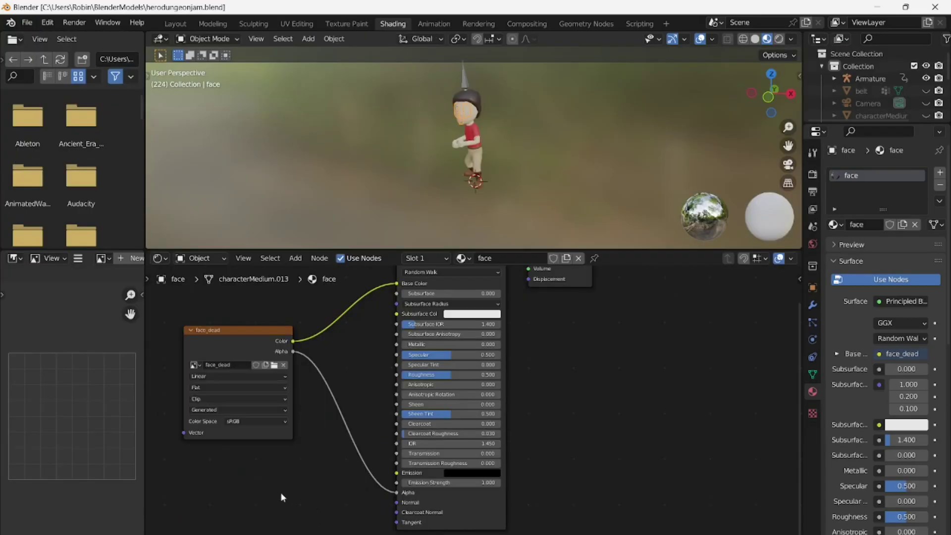
click(213, 24)
click(346, 23)
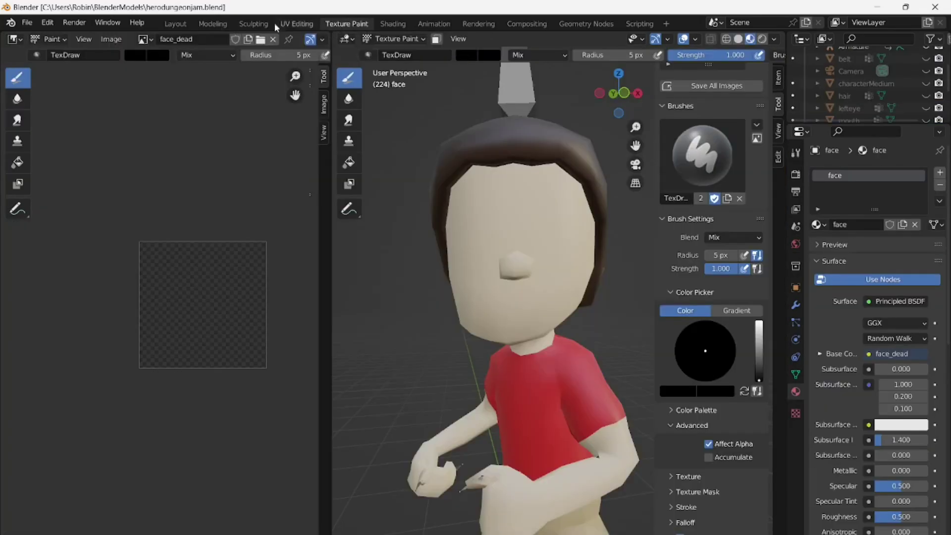
click(290, 23)
click(331, 39)
click(357, 81)
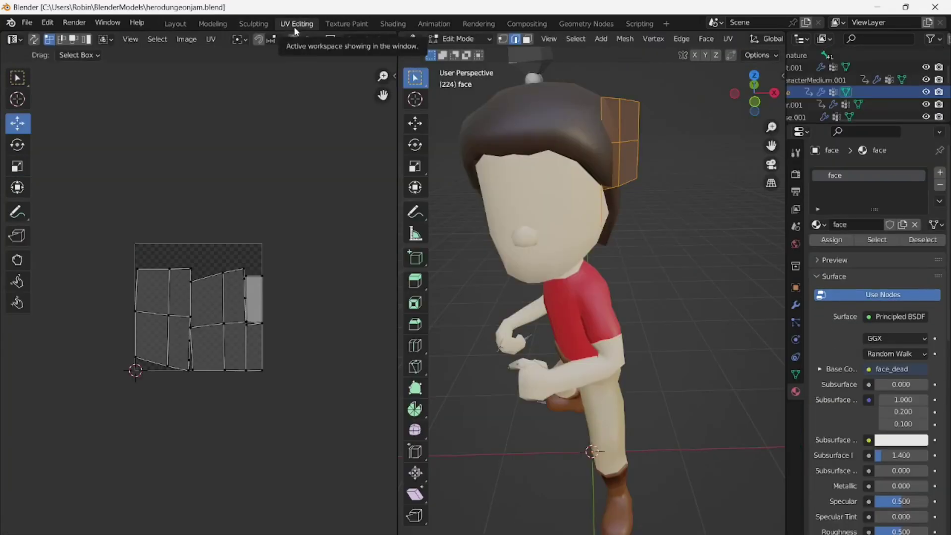
Display the face_attack image behind the UVs and use the undo history to restore the mouth island's shifted vertices.
click(331, 39)
click(359, 69)
click(331, 40)
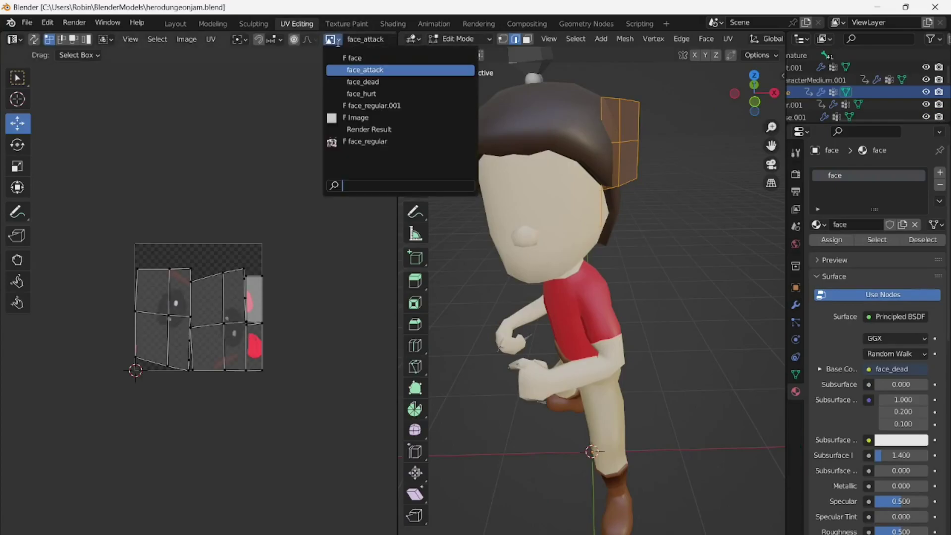
click(48, 22)
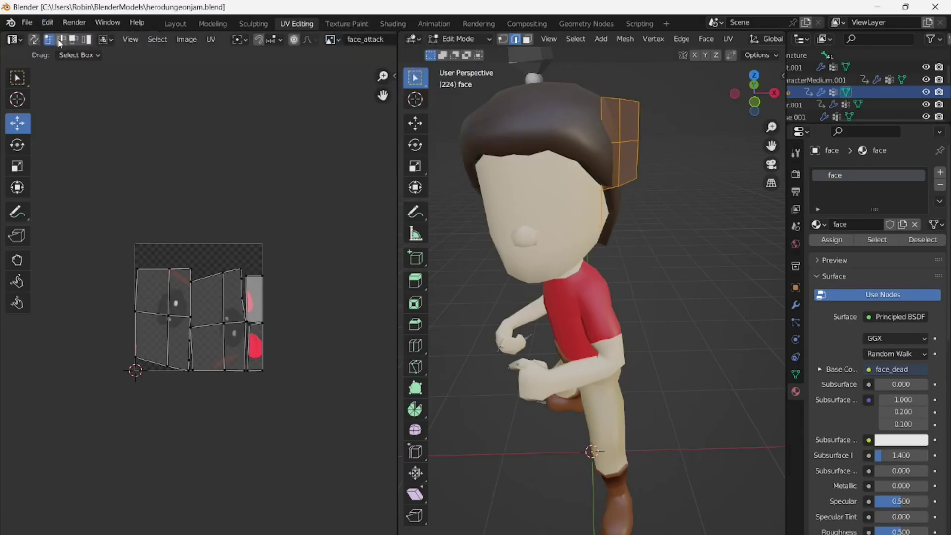
click(47, 22)
click(62, 40)
click(48, 23)
click(69, 52)
Display the face_dead image in the UV editor and return to the Texture Paint workspace.
click(331, 39)
click(361, 85)
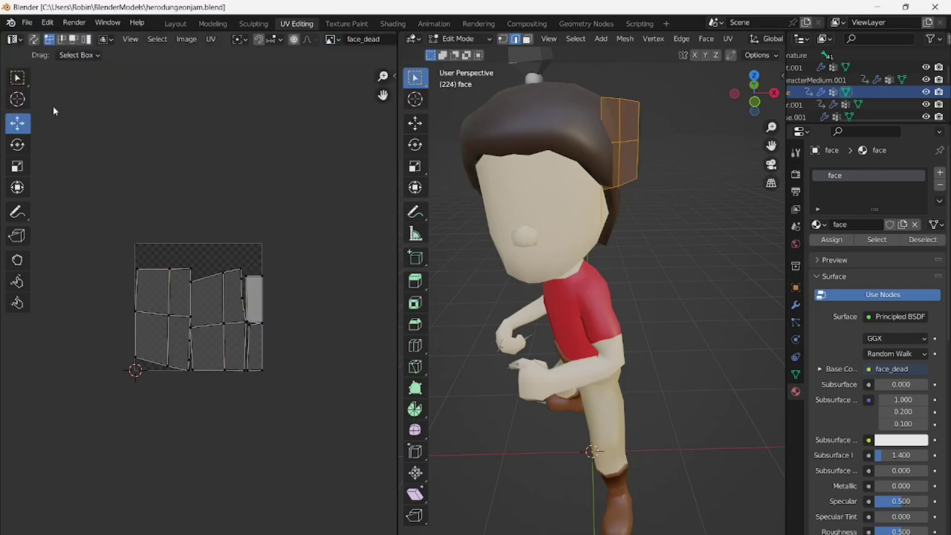
click(392, 24)
click(337, 23)
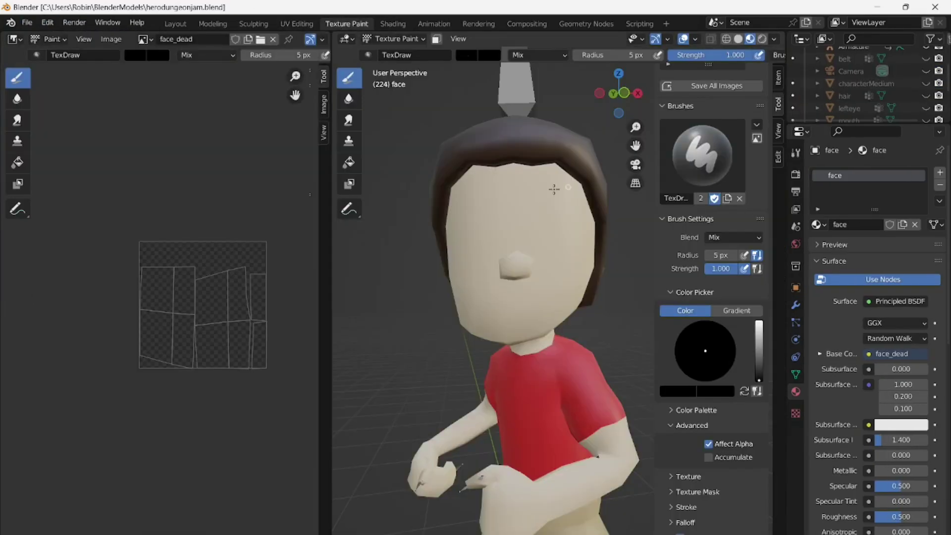
Paint a black X in place of each eye on the face.
drag(541, 212, 564, 234)
drag(556, 211, 544, 238)
mouse_move(471, 217)
mouse_down()
mouse_move(488, 239)
mouse_move(472, 240)
mouse_up()
Set the brush colour to bright red and paint a small oval mouth below the nose.
drag(760, 381, 759, 321)
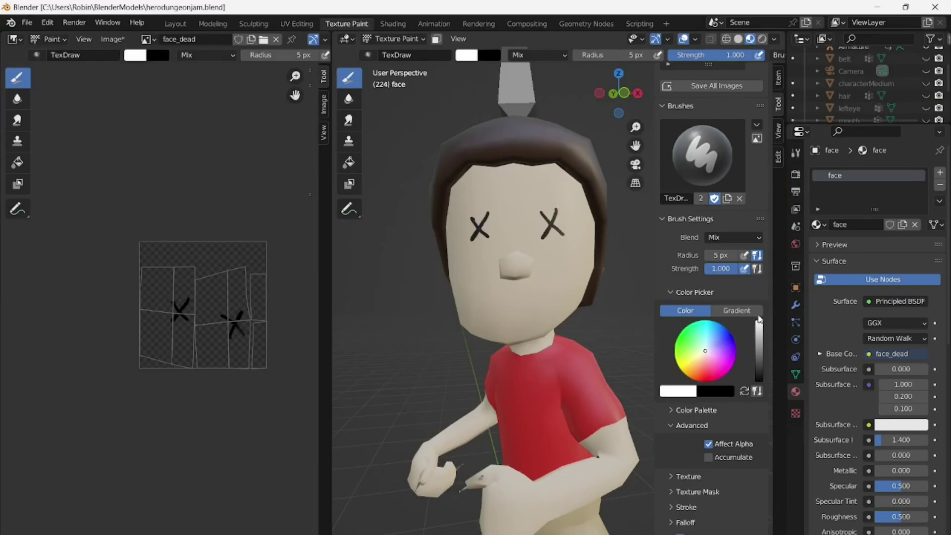
click(706, 373)
mouse_move(508, 315)
mouse_down()
mouse_move(514, 310)
mouse_move(513, 324)
mouse_up()
Set the brush colour to dark brown and paint a short slanted eyebrow above each X eye.
click(707, 376)
key(s)
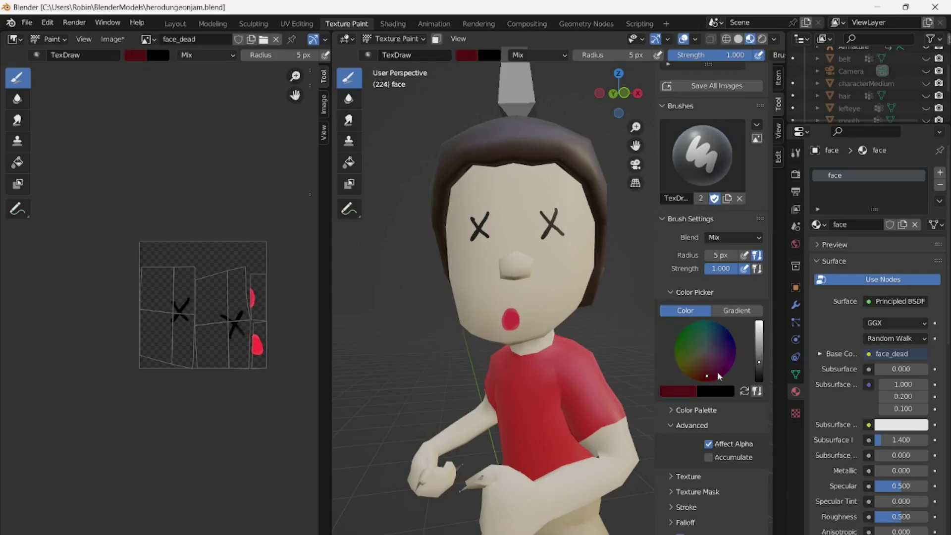
mouse_move(474, 192)
mouse_down()
mouse_move(486, 181)
mouse_move(553, 191)
mouse_up()
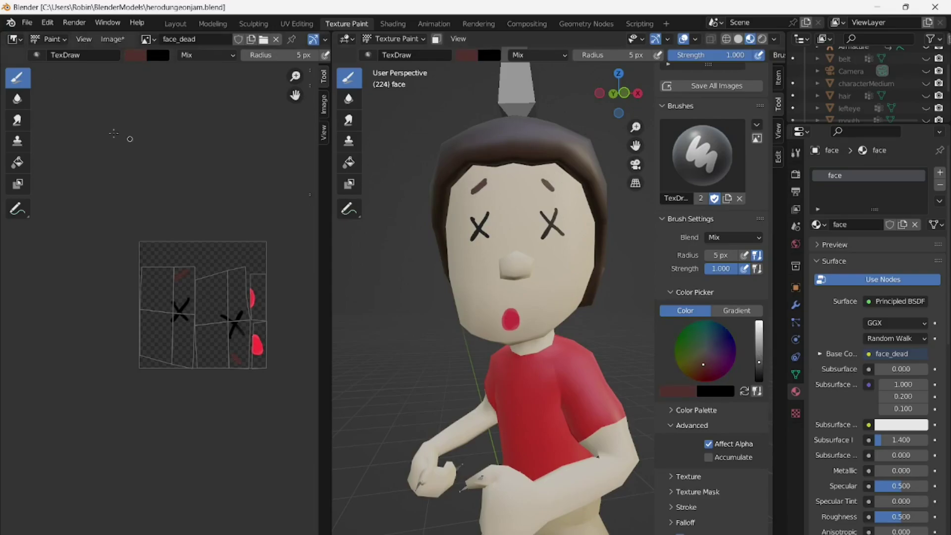
Save the project and the painted face image.
click(26, 22)
click(48, 106)
click(149, 39)
click(112, 39)
click(135, 153)
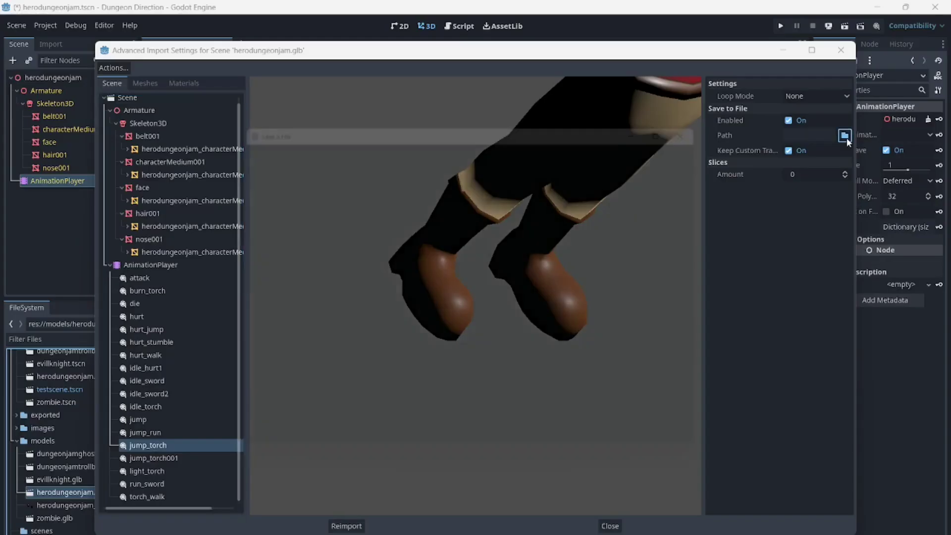
In Godot's import settings for herodungeonjam.glb, save the jump_torch animation as jump_torch in the res://animations folder.
click(846, 136)
double_click(322, 182)
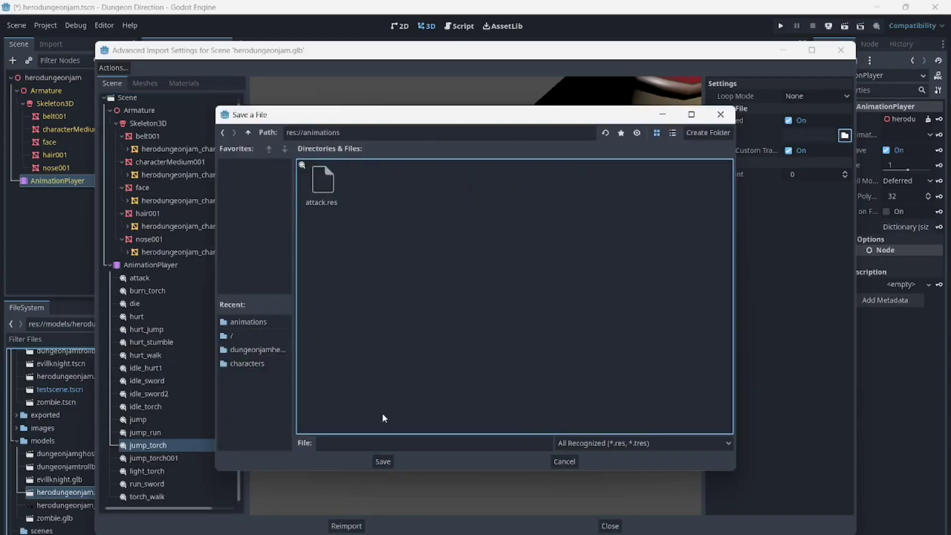
click(345, 438)
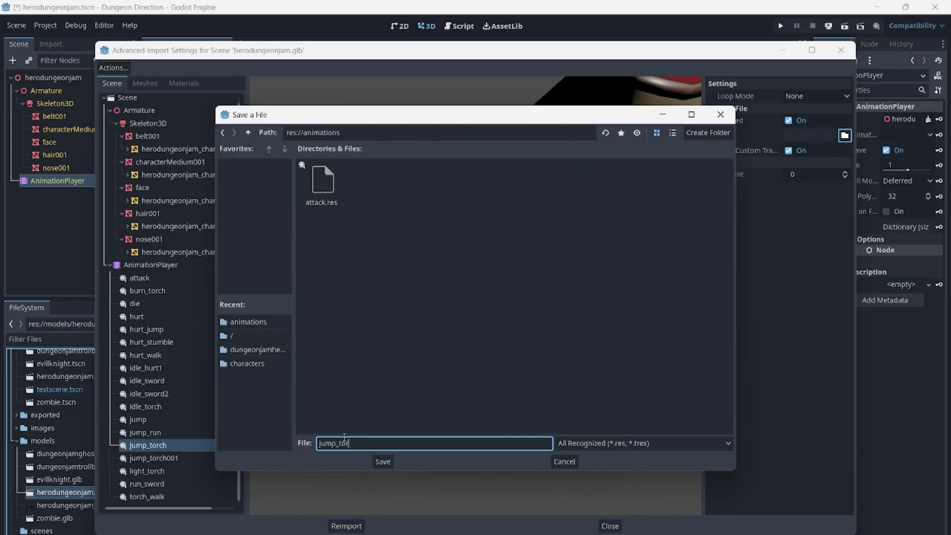
click(390, 465)
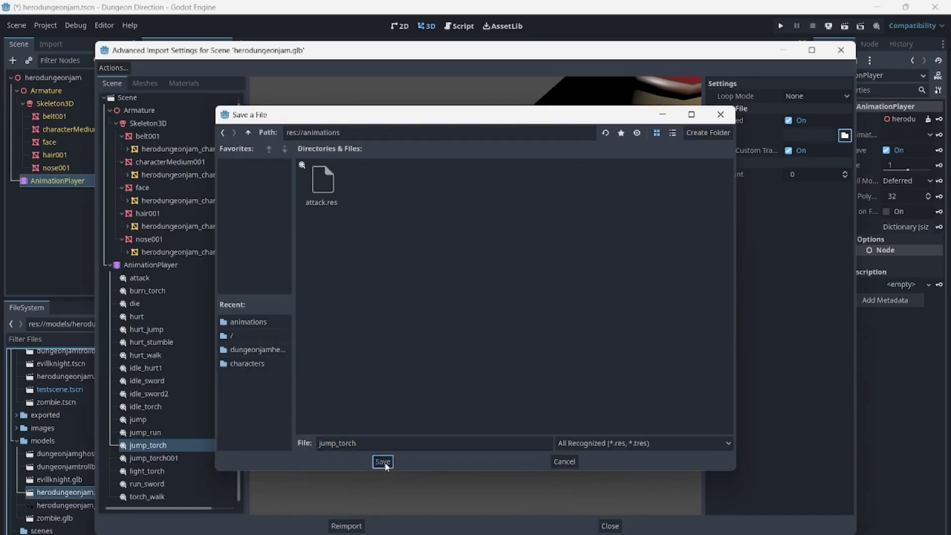
Set the light_torch animation to save as light_torch in the res://animations folder.
click(144, 470)
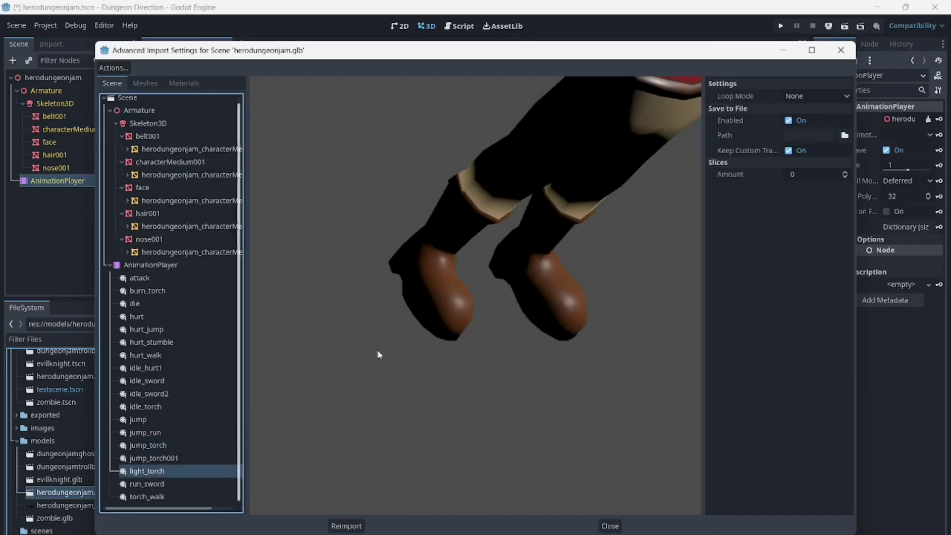
click(845, 136)
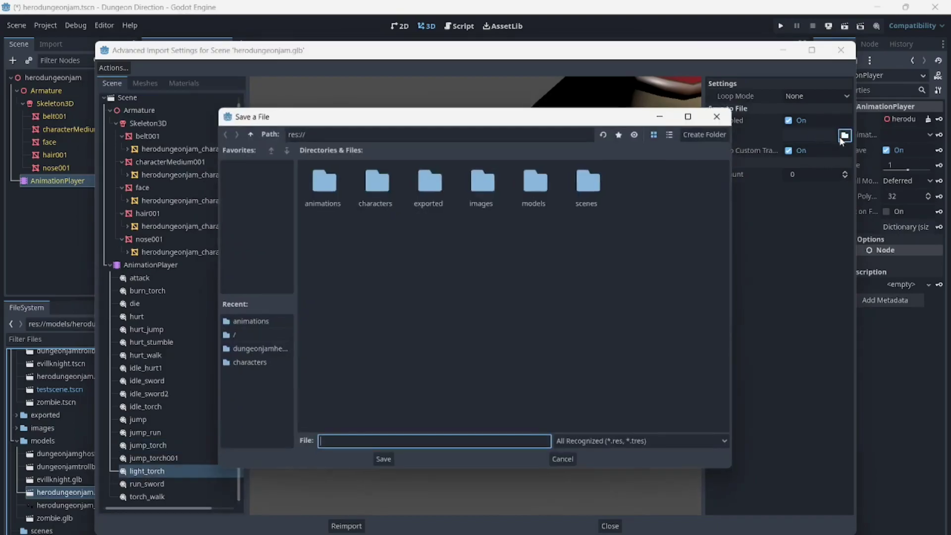
double_click(323, 197)
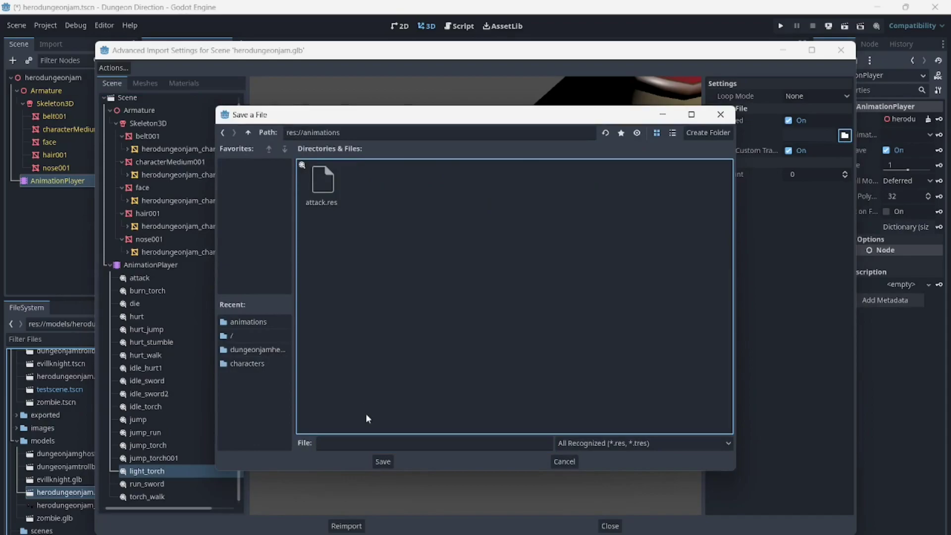
click(341, 446)
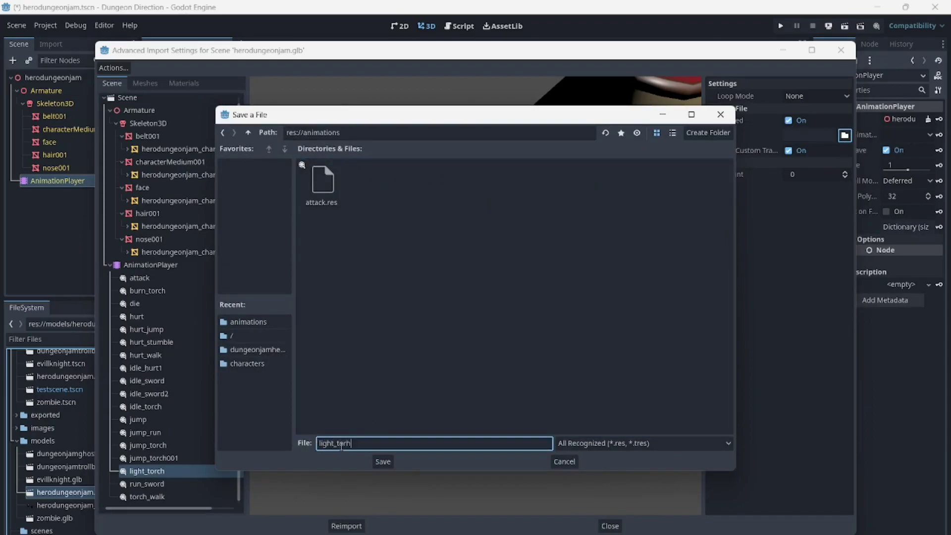
click(382, 461)
Set the run_sword animation to save as run_sword in the res://animations folder.
click(147, 484)
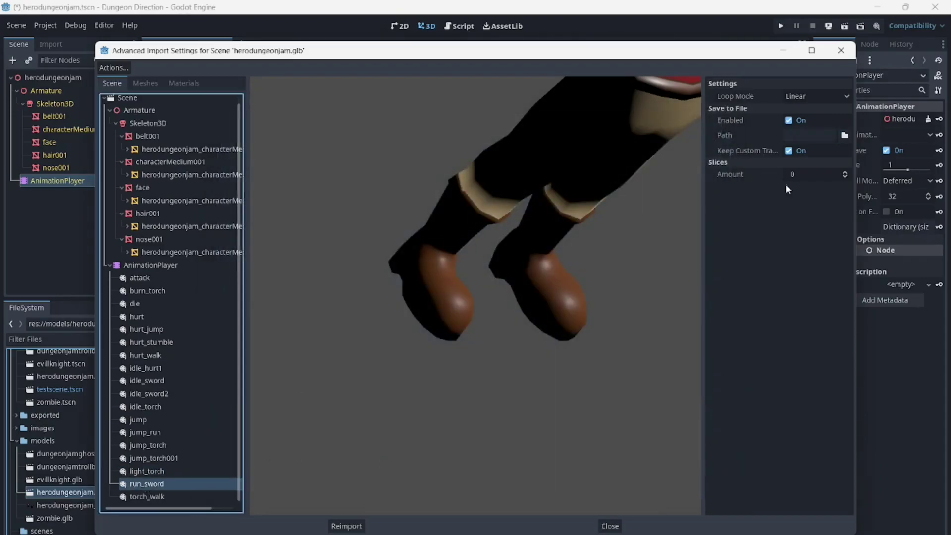
click(845, 136)
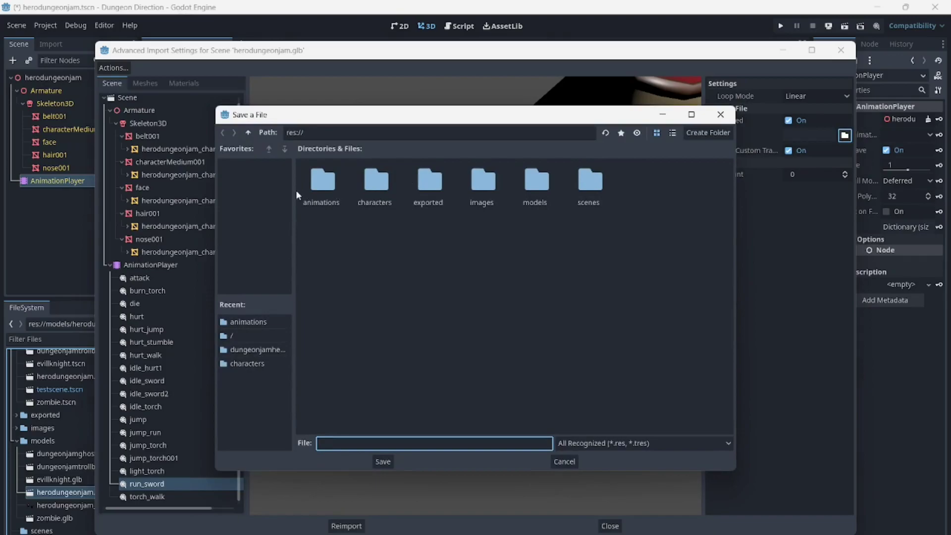
double_click(320, 191)
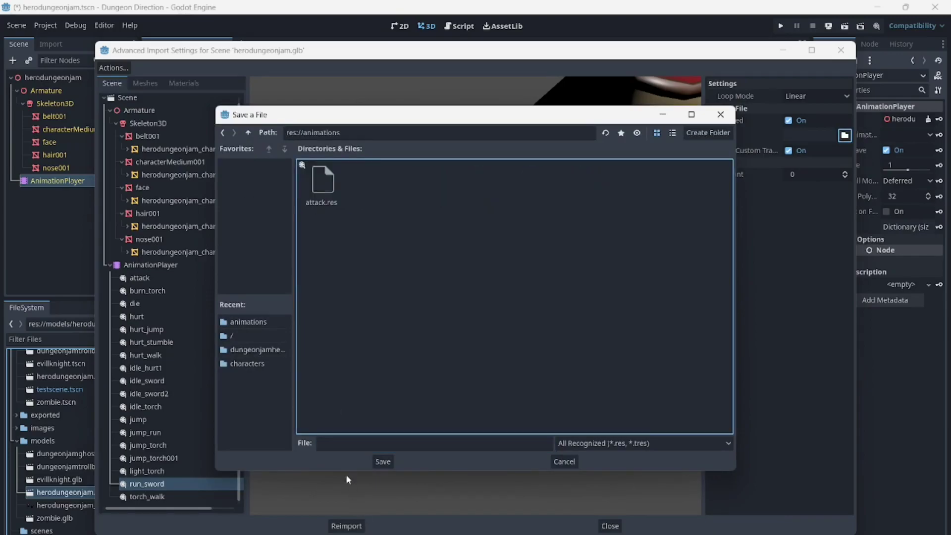
click(333, 444)
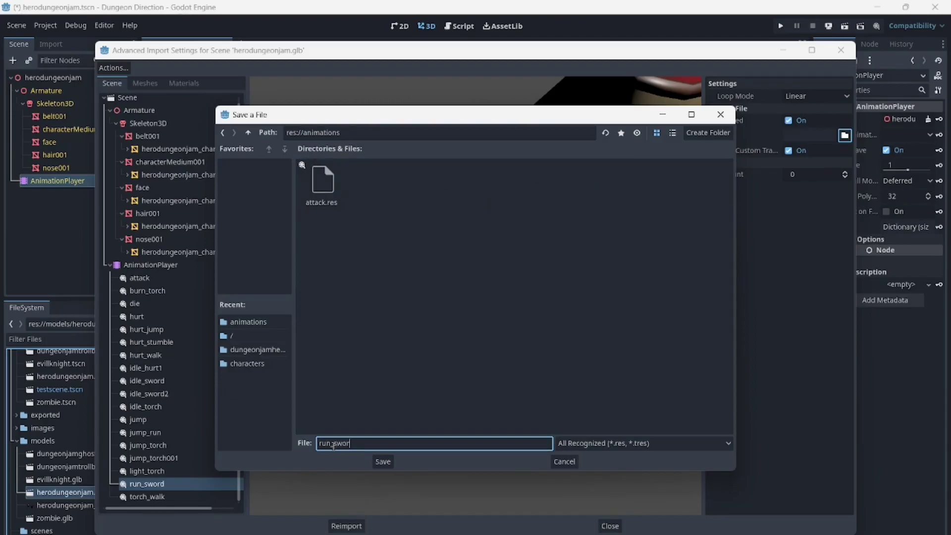
click(384, 462)
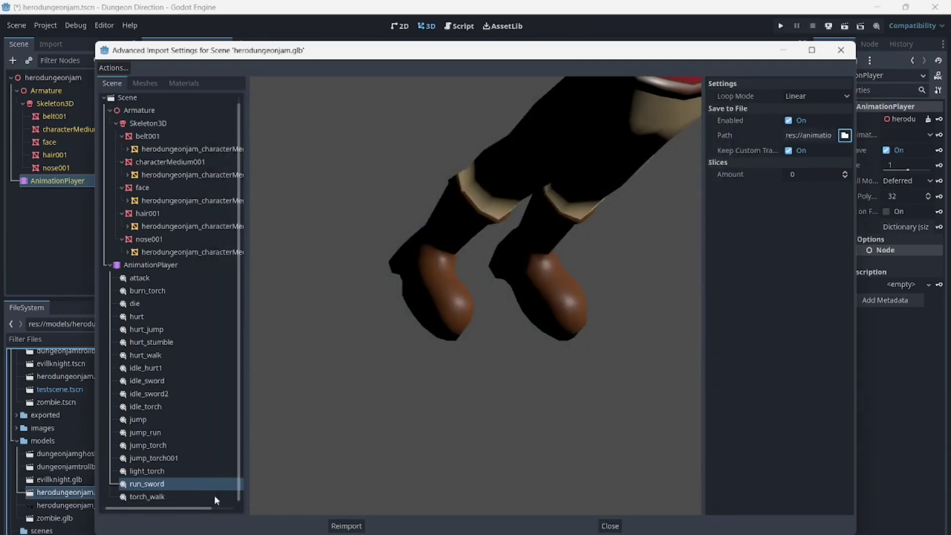
Set the torch_walk animation to save as torch_walk in the res://animations folder, and reimport the model.
click(148, 497)
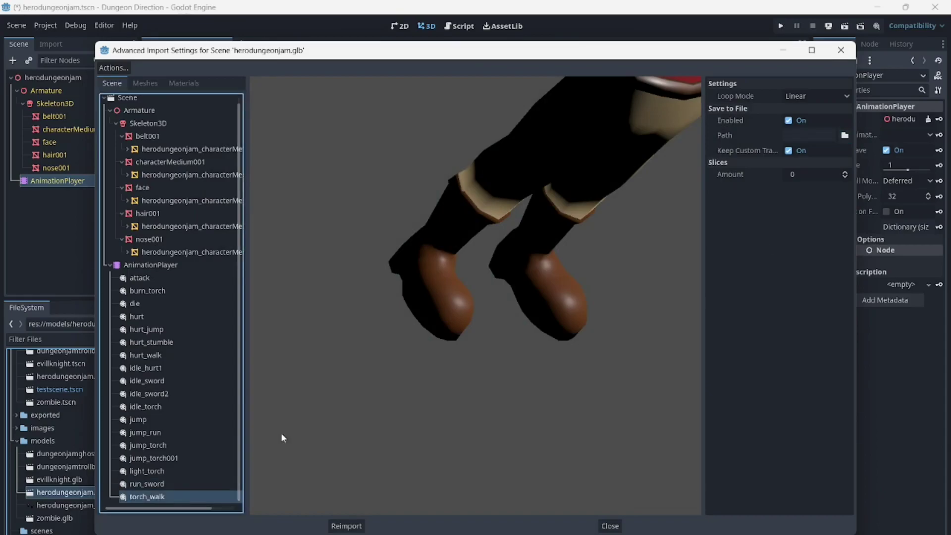
click(844, 137)
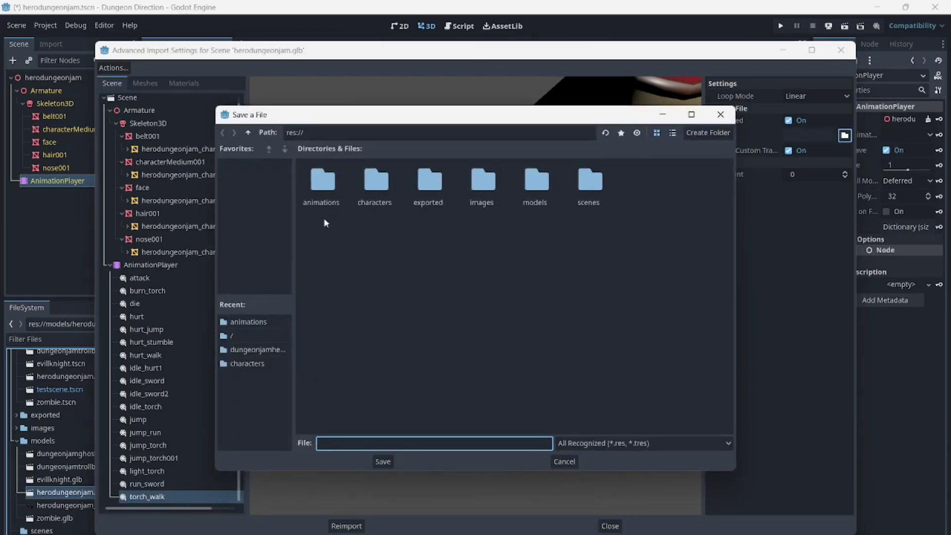
double_click(320, 188)
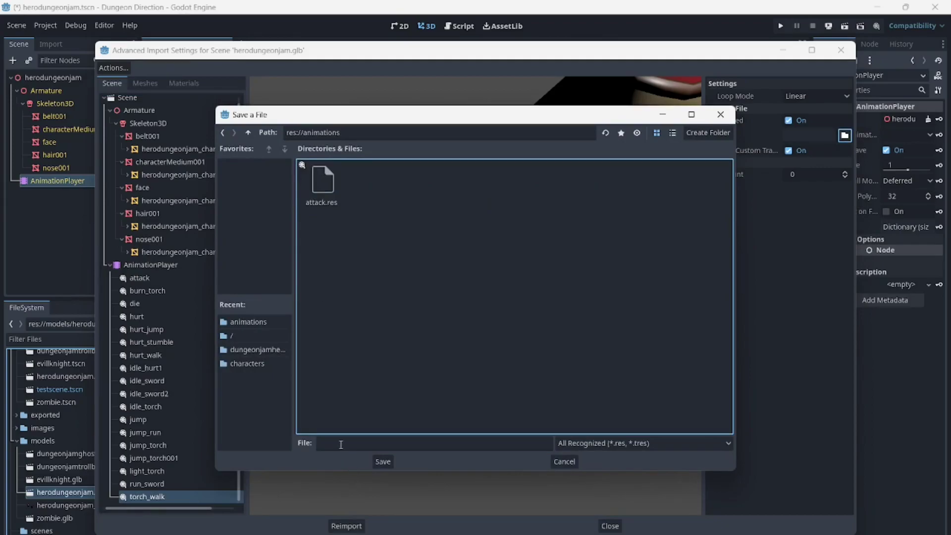
click(341, 444)
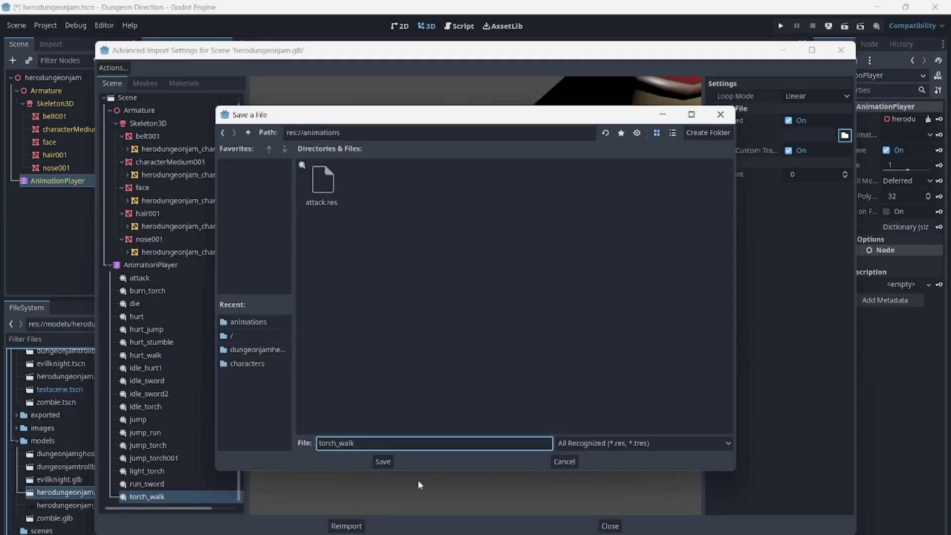
click(383, 461)
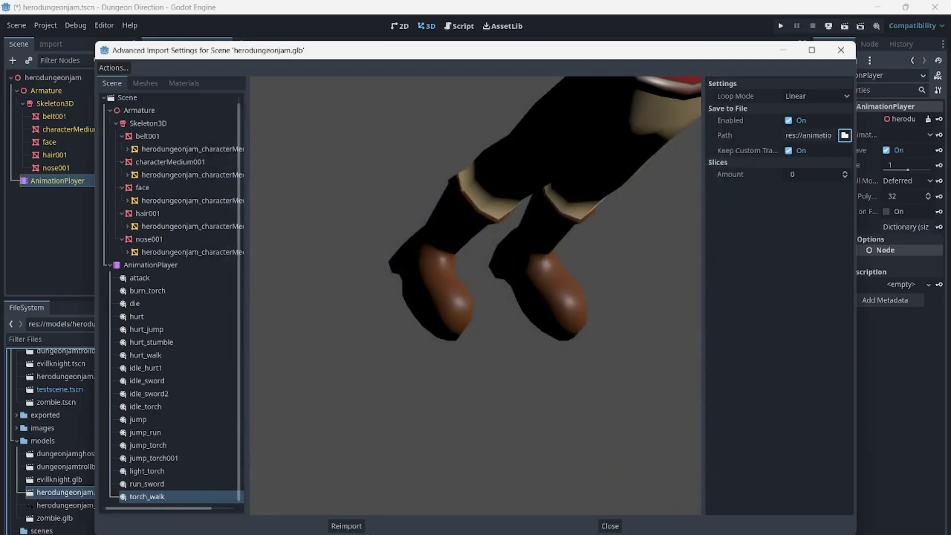
click(347, 526)
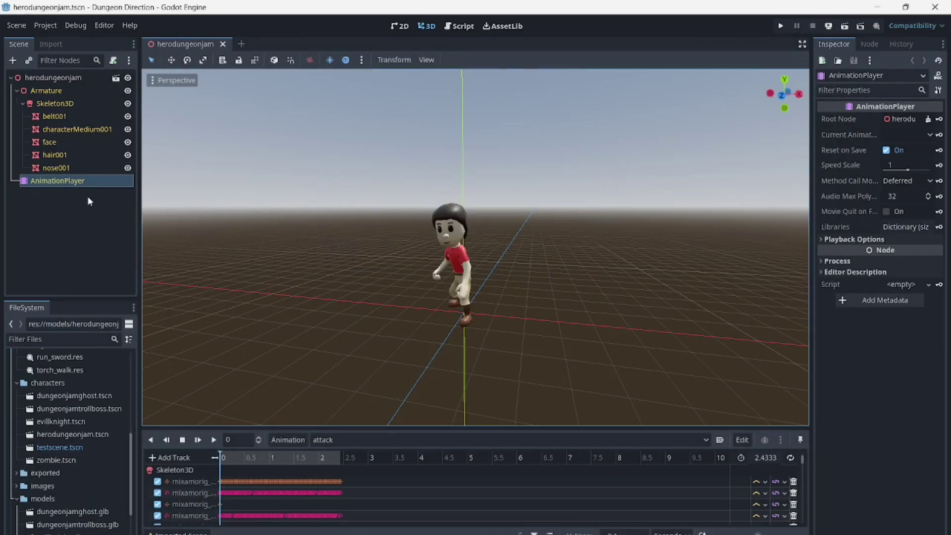
Add a new AnimationPlayer node as a child of the herodungeonjam root node.
click(53, 76)
right_click(53, 76)
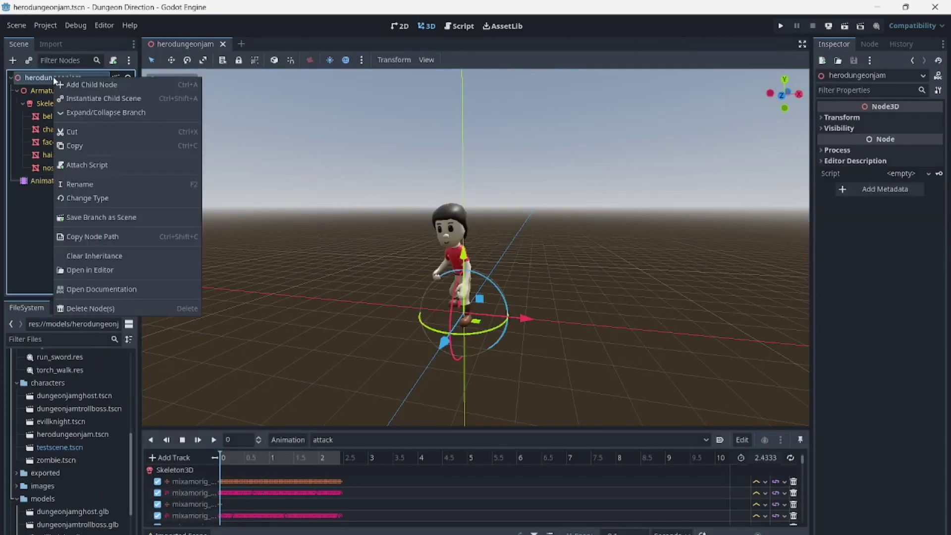
click(70, 85)
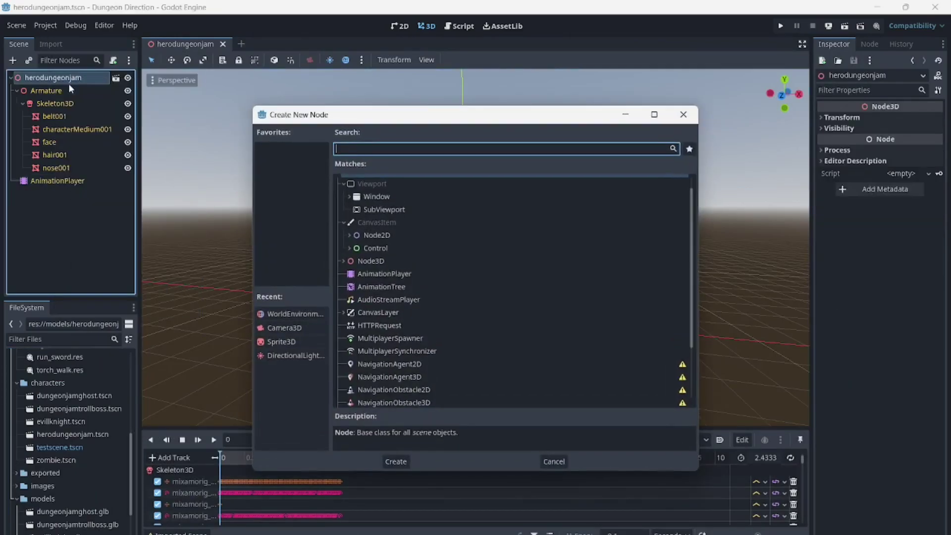
text(animaa)
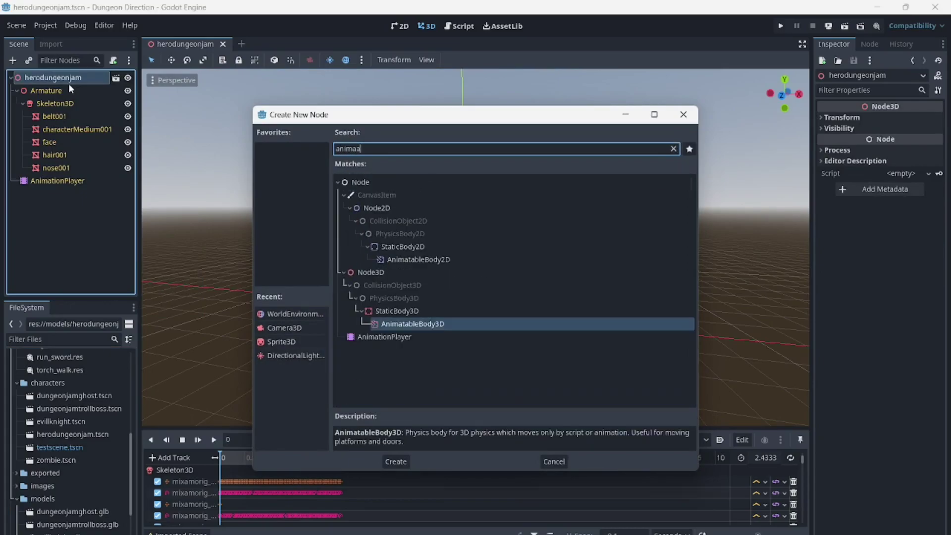
key(BackSpace)
text(tion)
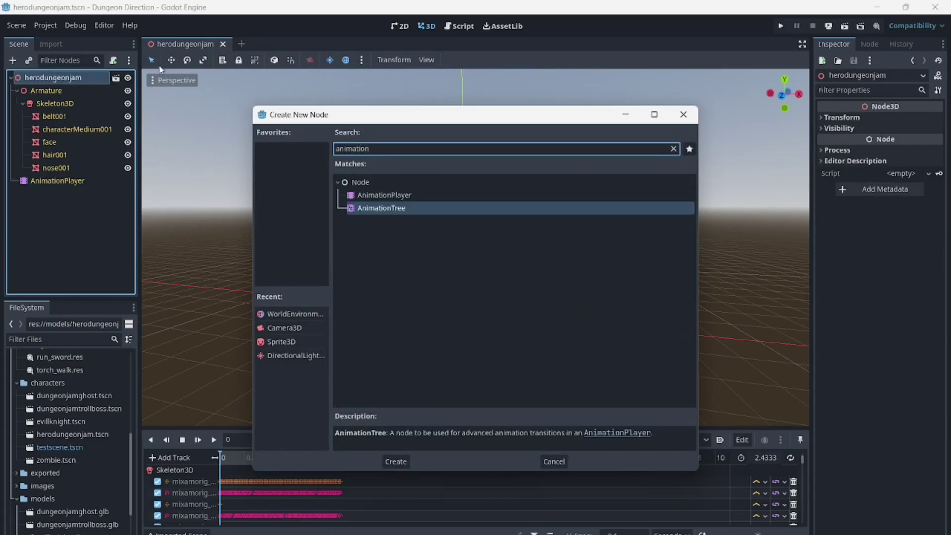
double_click(390, 195)
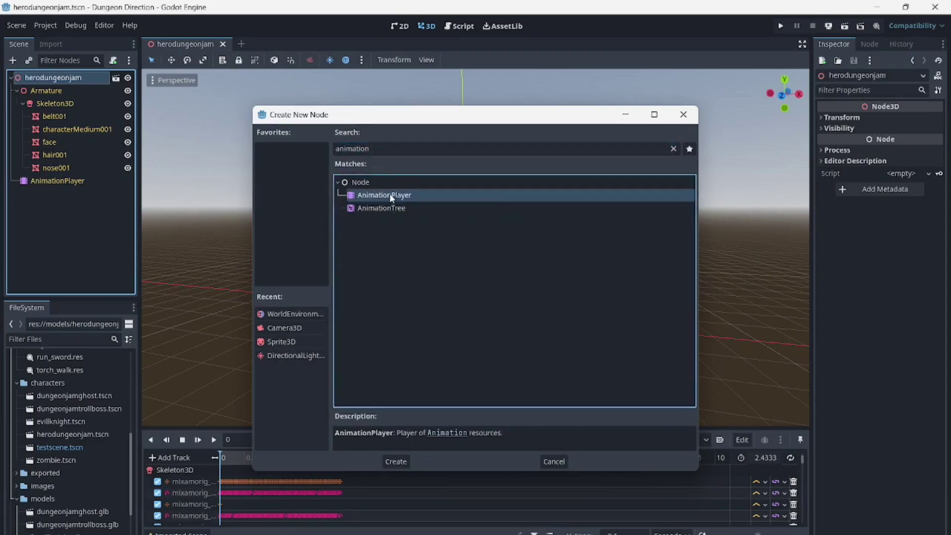
Rename the new animation player node as AnimationPlayerChanged.
double_click(72, 195)
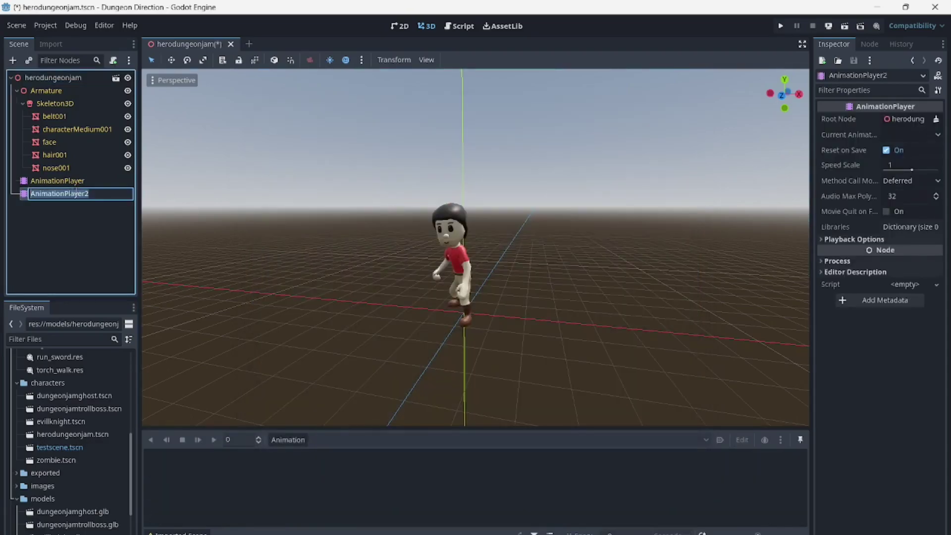
click(92, 195)
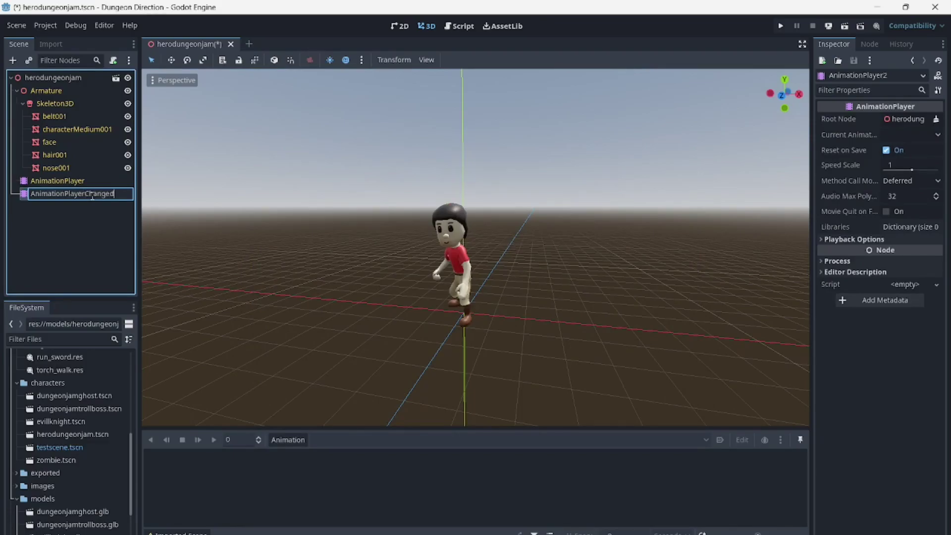
key(Return)
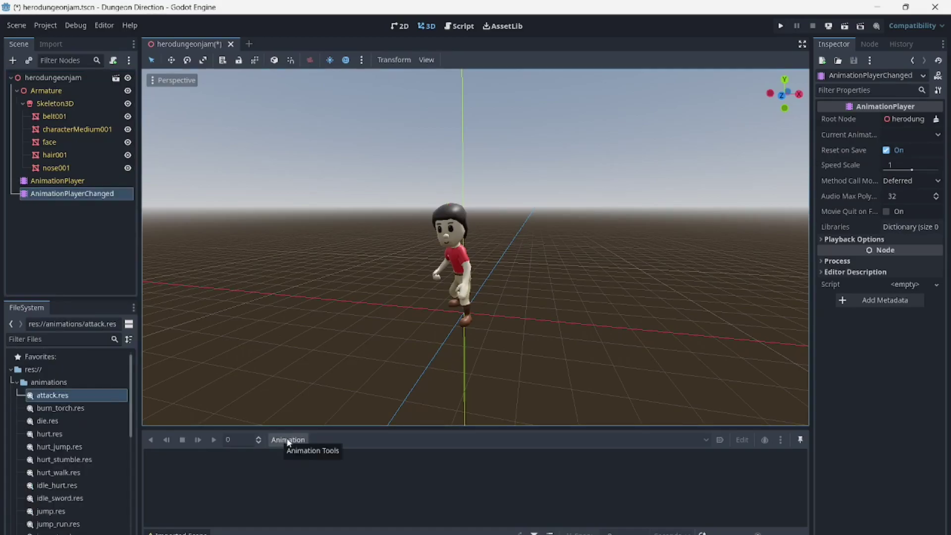
Add a global animation library to AnimationPlayerChanged and rename the library as CharacterAnimations.
click(288, 440)
click(297, 474)
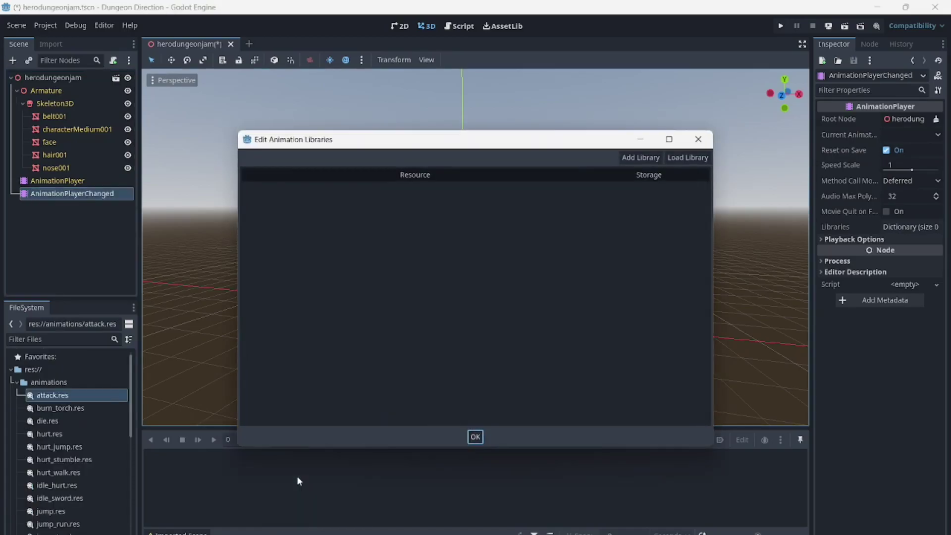
click(628, 159)
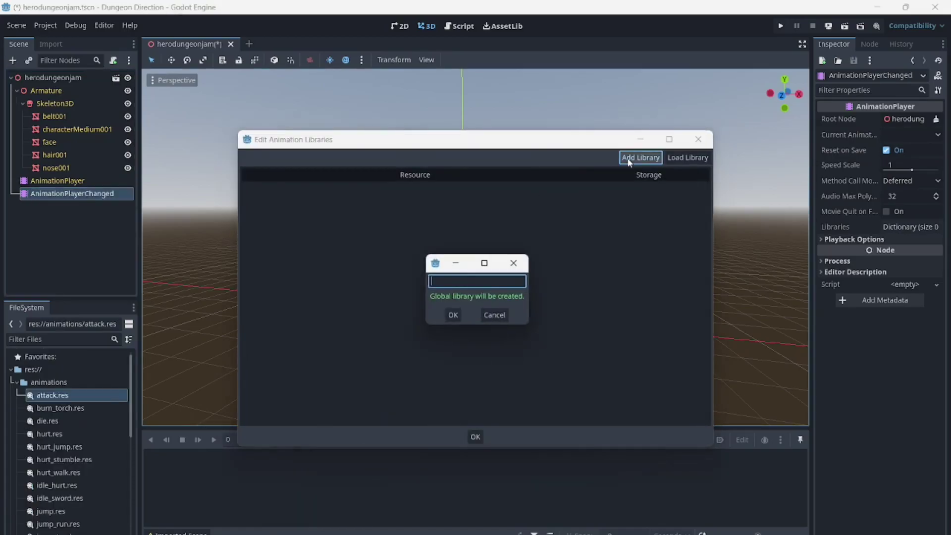
key(Return)
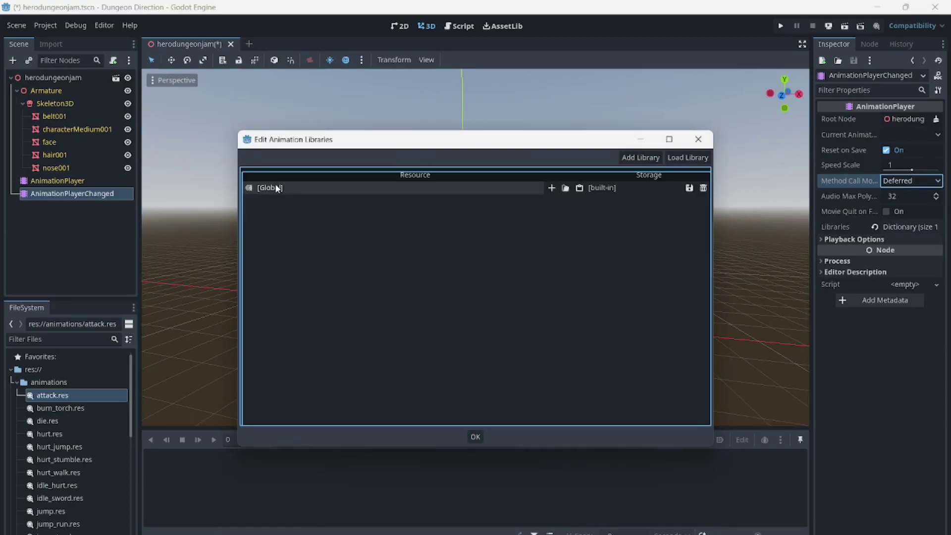
click(277, 186)
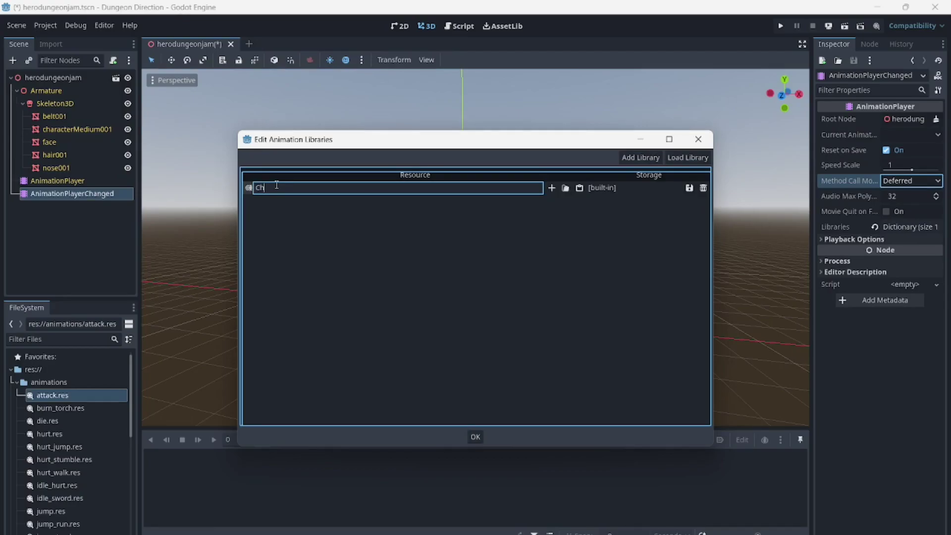
text(CharacterAnimations)
key(Return)
Load attack.res, burn_torch.res and die.res from res://animations into the CharacterAnimations library.
click(565, 189)
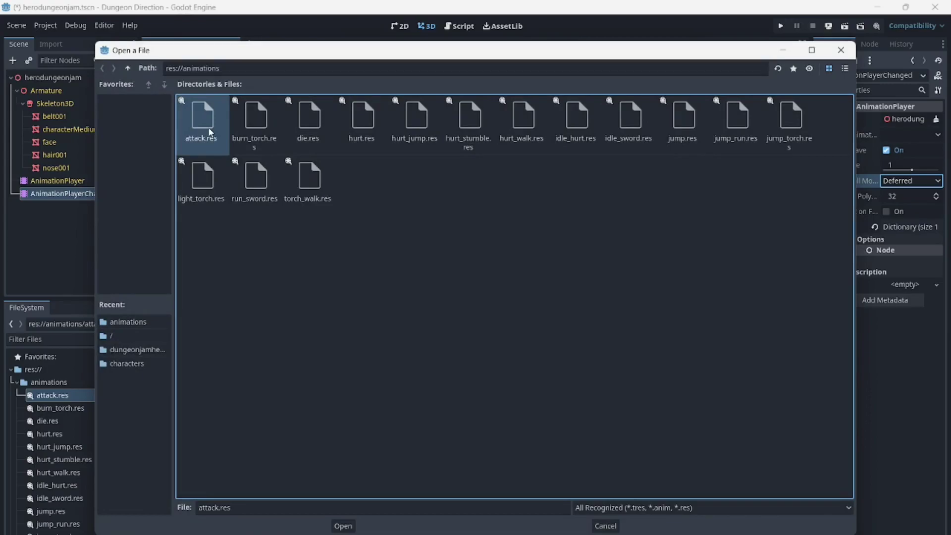
click(344, 526)
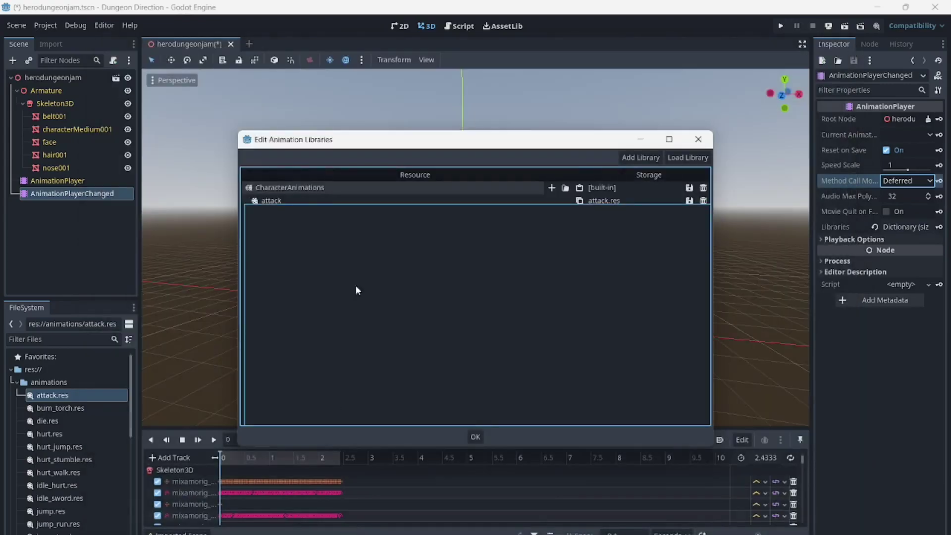
click(566, 188)
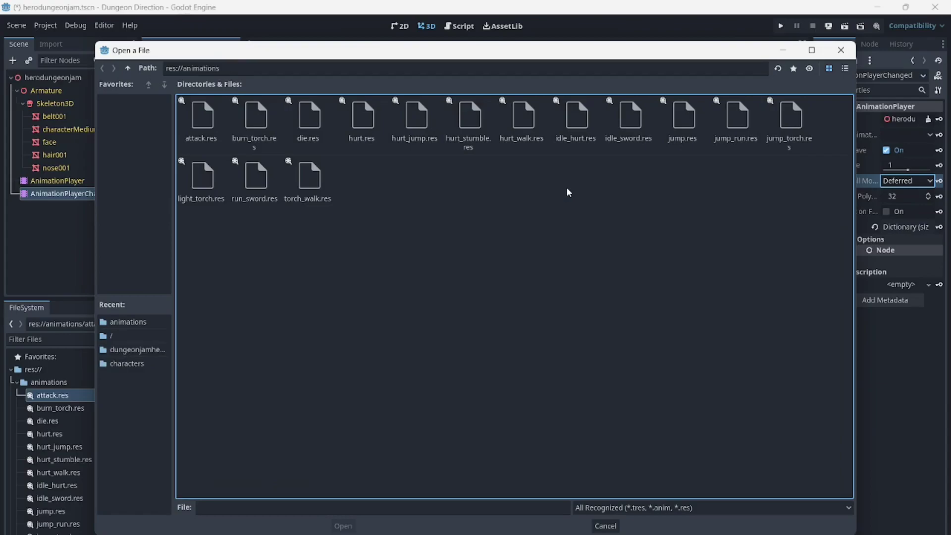
double_click(256, 122)
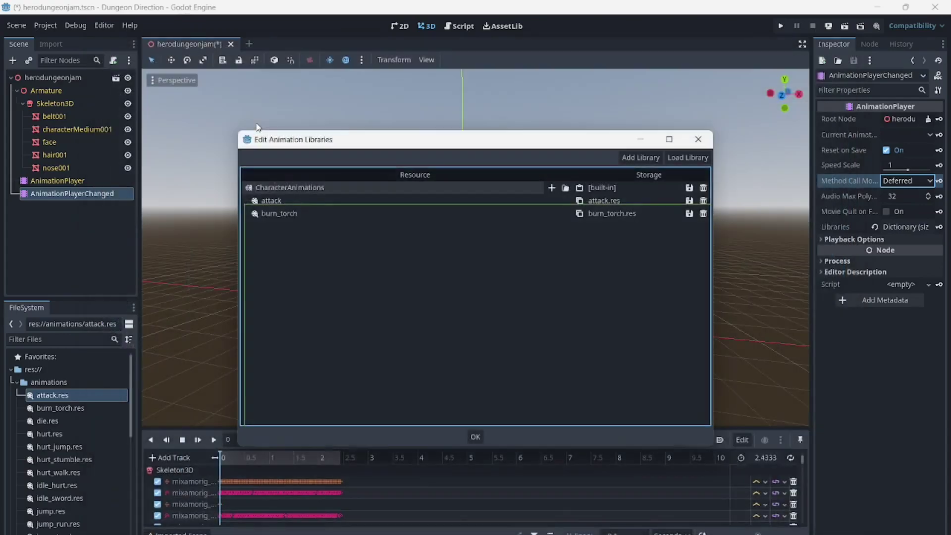
click(564, 189)
double_click(308, 125)
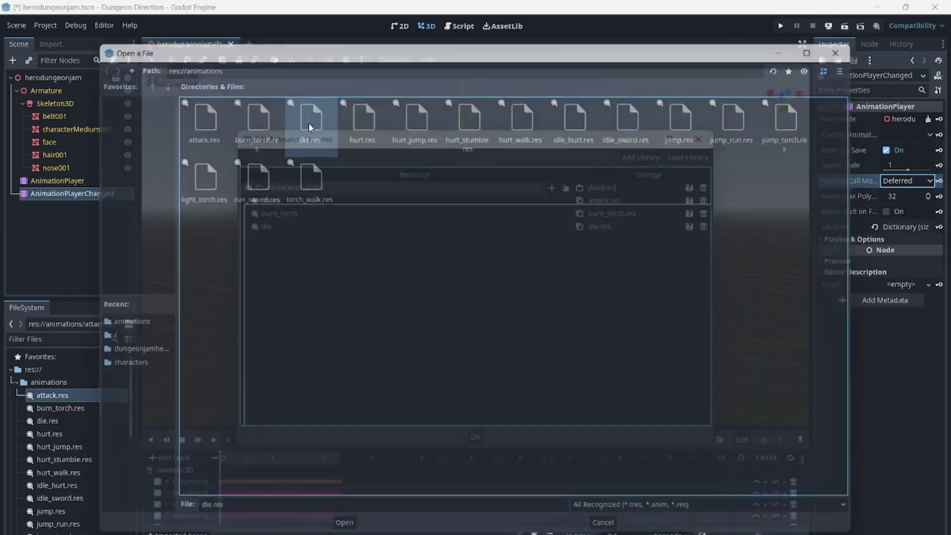
Load hurt.res, hurt_jump.res and hurt_stumble.res from res://animations into the CharacterAnimations library.
click(565, 188)
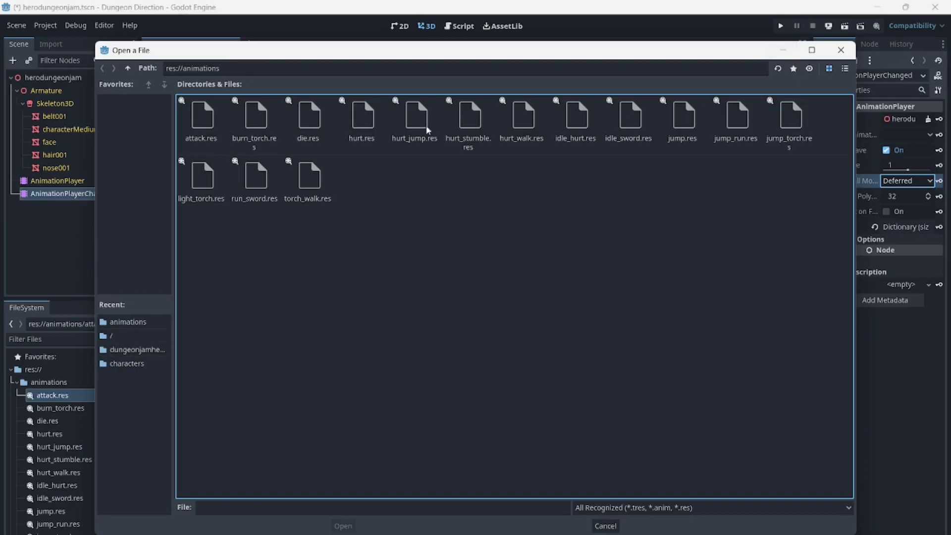
double_click(353, 125)
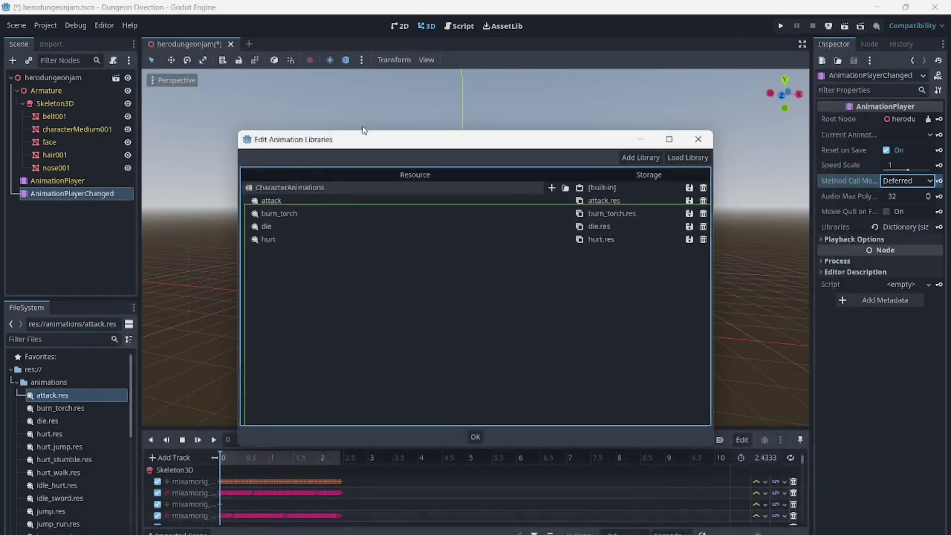
click(568, 191)
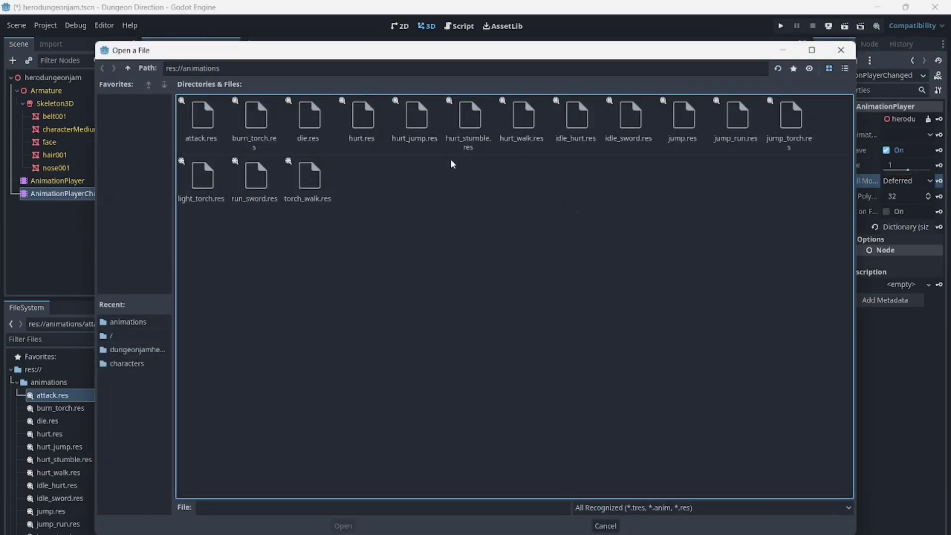
double_click(419, 119)
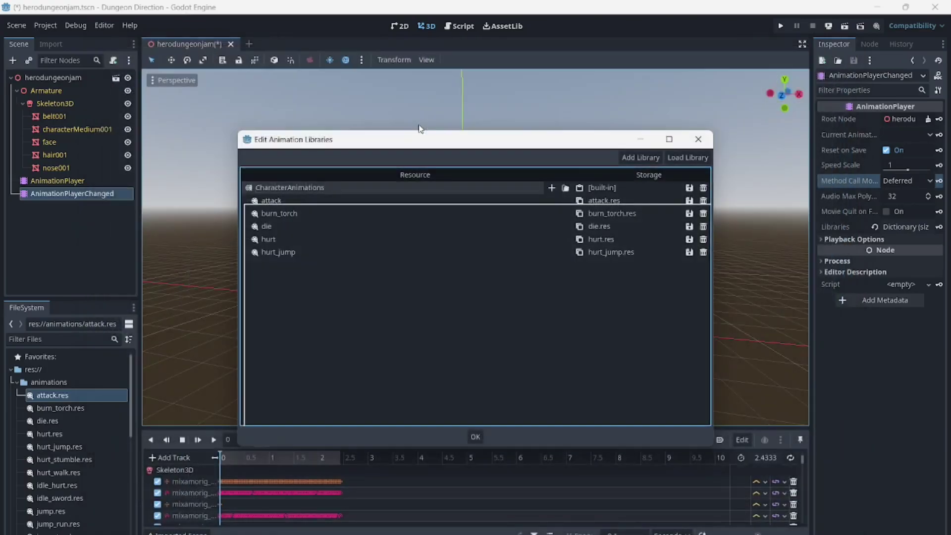
click(564, 189)
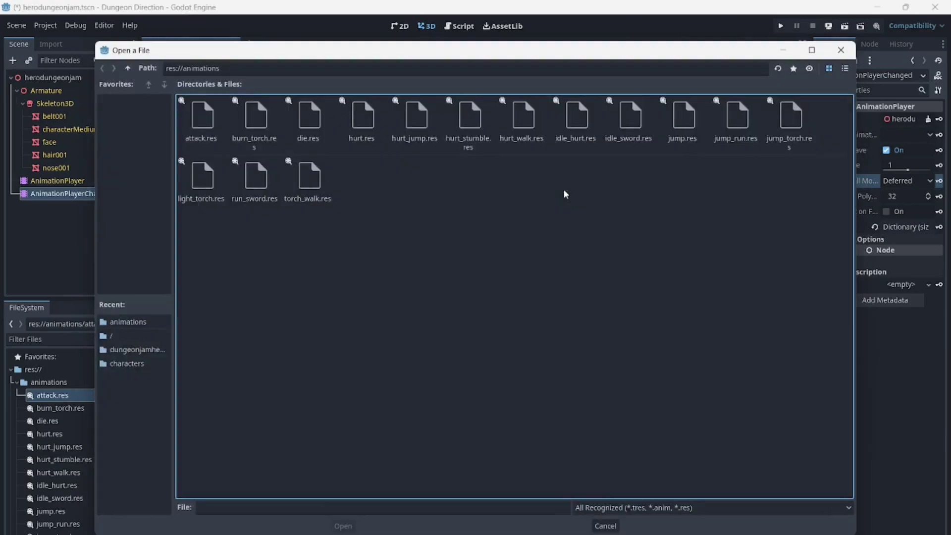
double_click(470, 119)
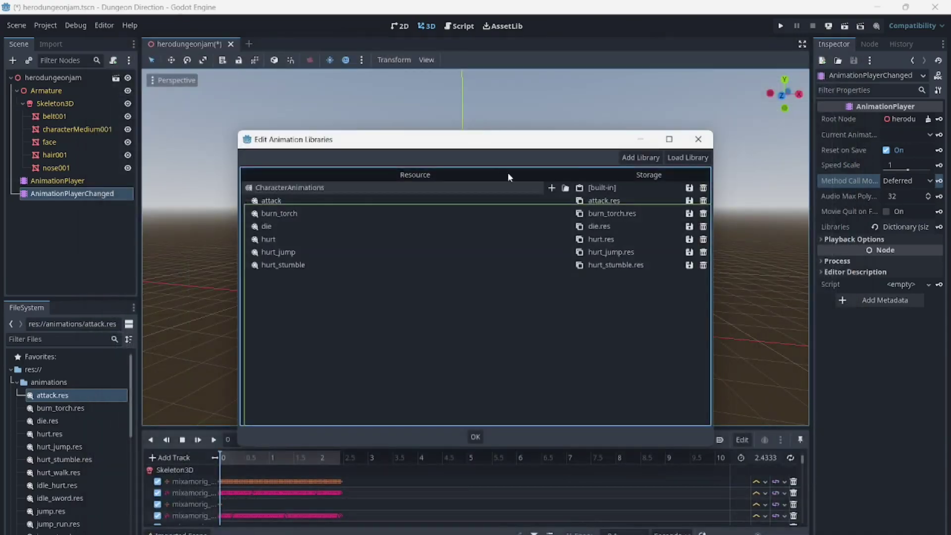
Load hurt_walk.res, idle_hurt.res and idle_sword.res from res://animations into the CharacterAnimations library.
click(565, 187)
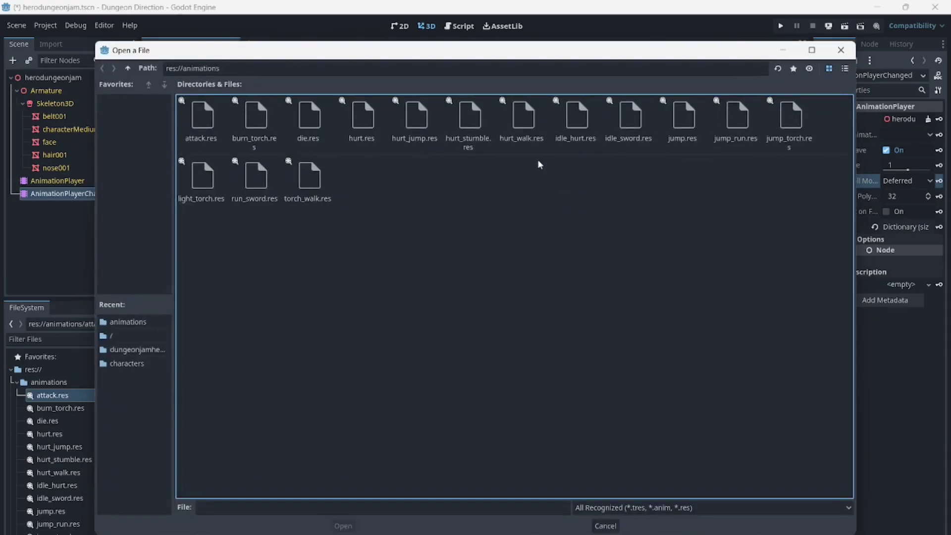
double_click(521, 127)
click(566, 189)
double_click(576, 124)
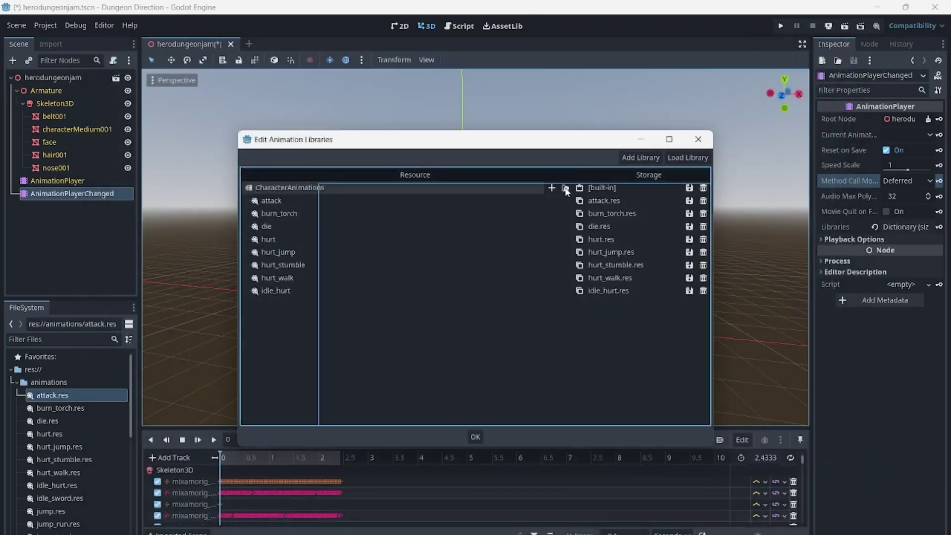
click(566, 188)
double_click(625, 120)
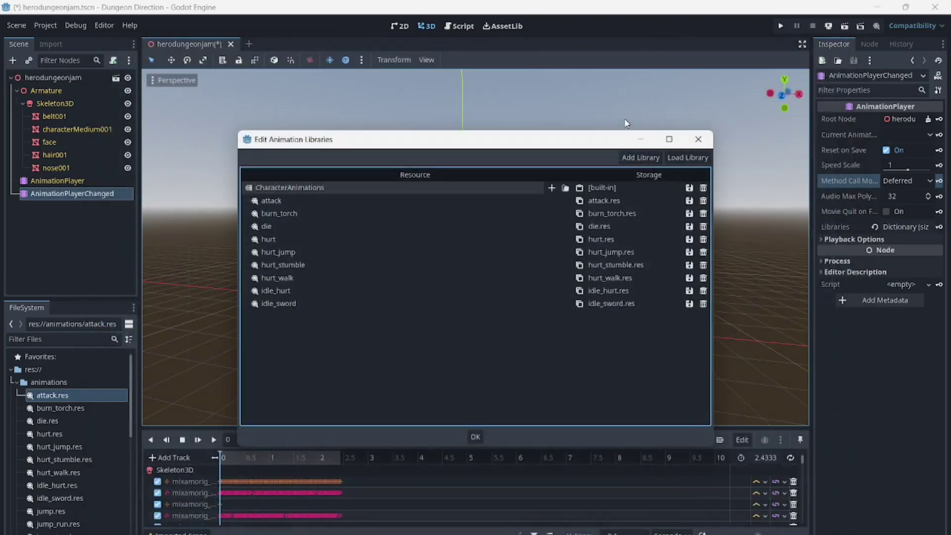
Load jump.res, jump_run.res and jump_torch.res from res://animations into the CharacterAnimations library.
click(565, 189)
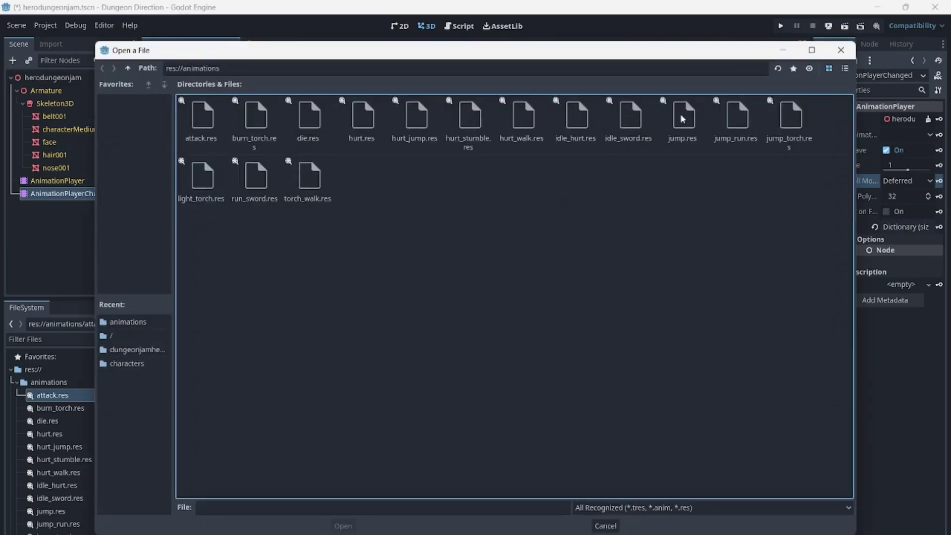
double_click(684, 119)
click(565, 189)
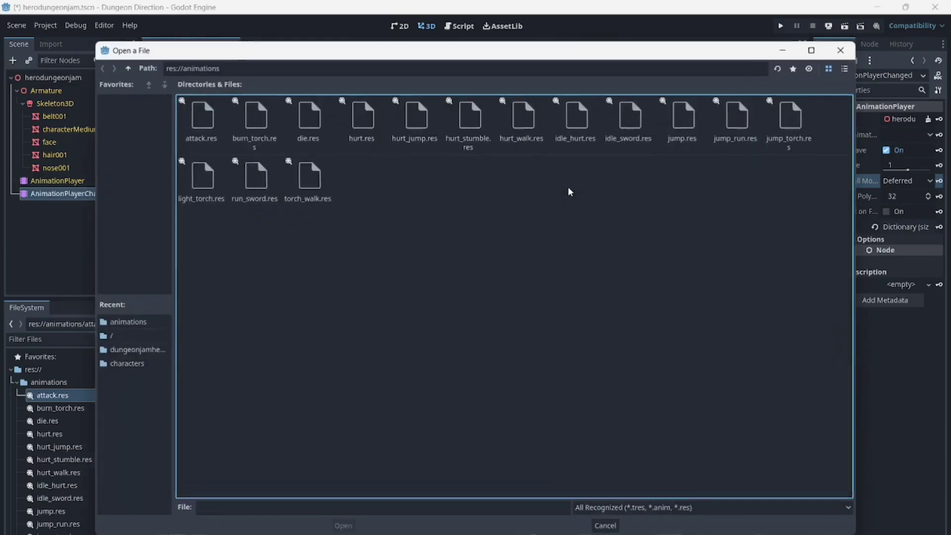
click(734, 127)
double_click(735, 124)
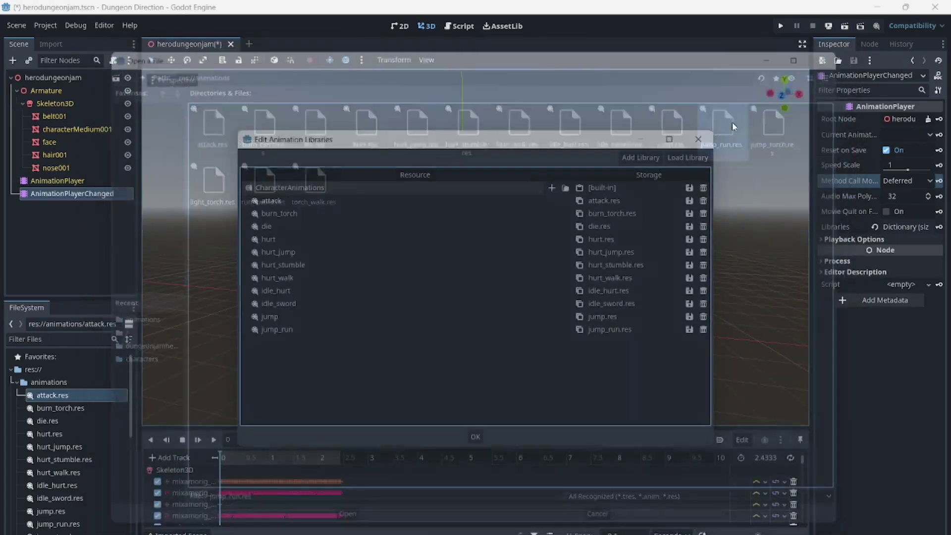
click(565, 188)
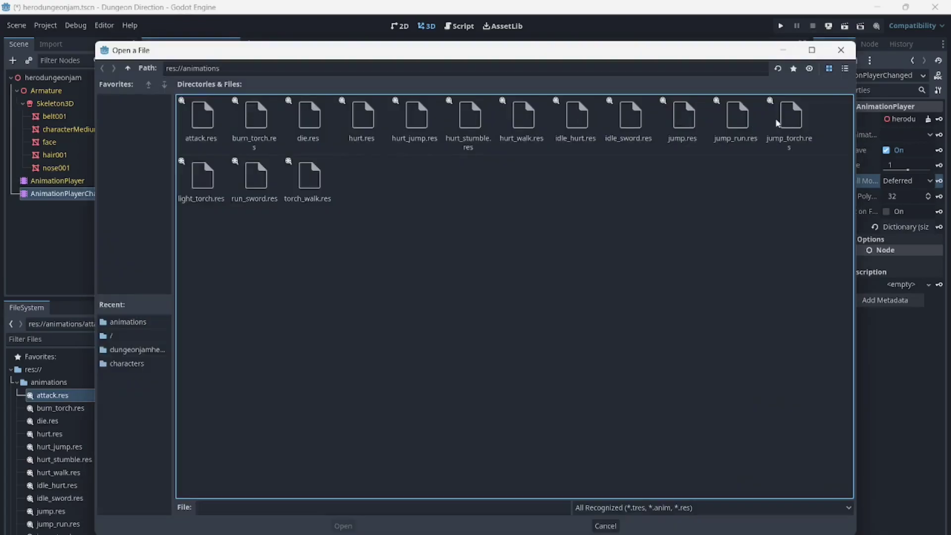
double_click(786, 115)
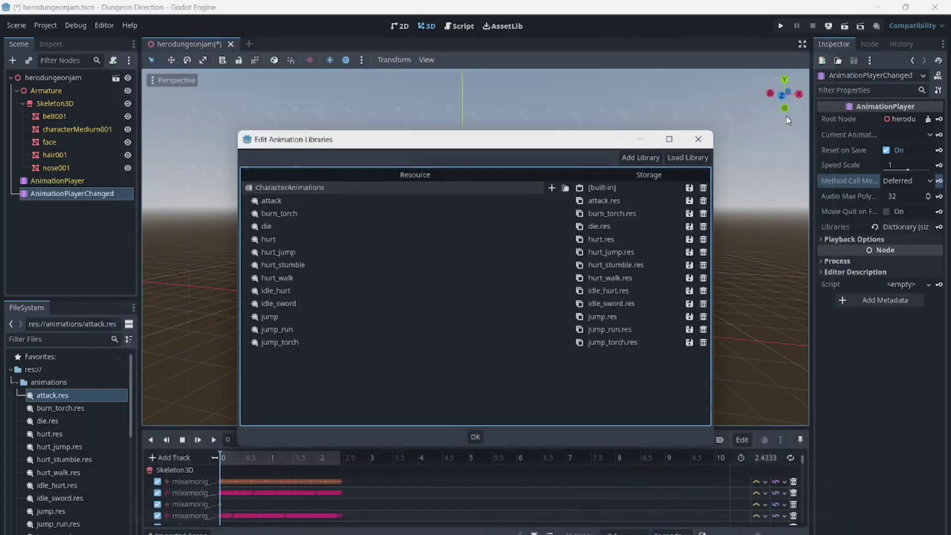
Load light_torch.res, run_sword.res and torch_walk.res into the CharacterAnimations library and finish editing the animation libraries.
click(565, 189)
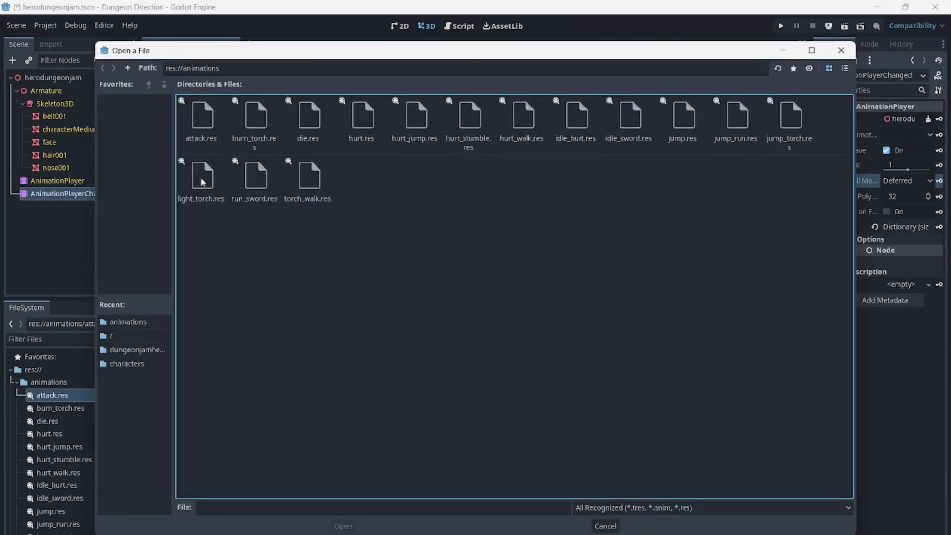
double_click(208, 179)
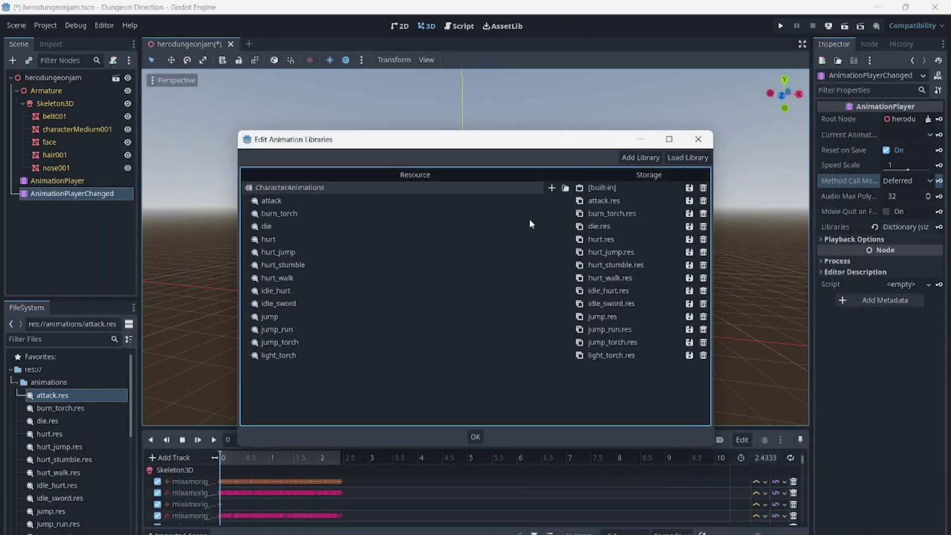
click(565, 188)
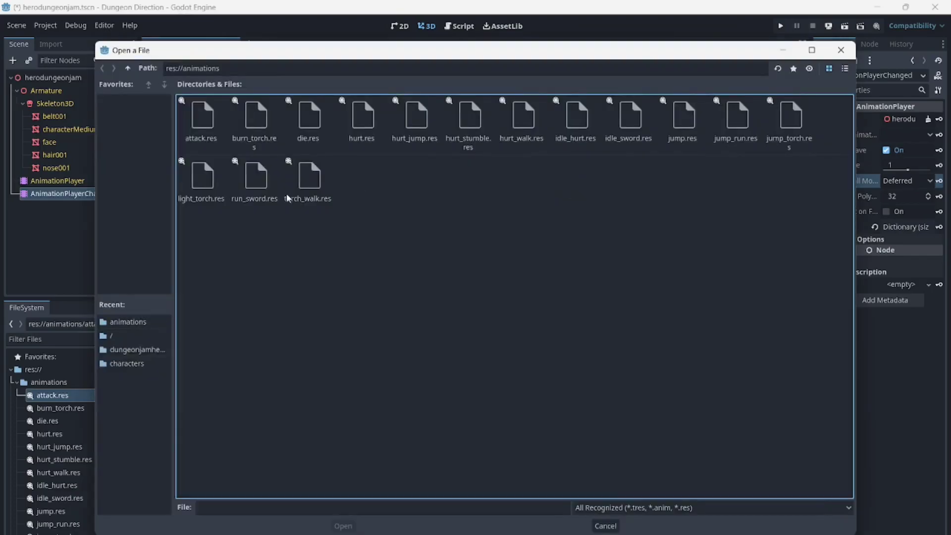
double_click(256, 179)
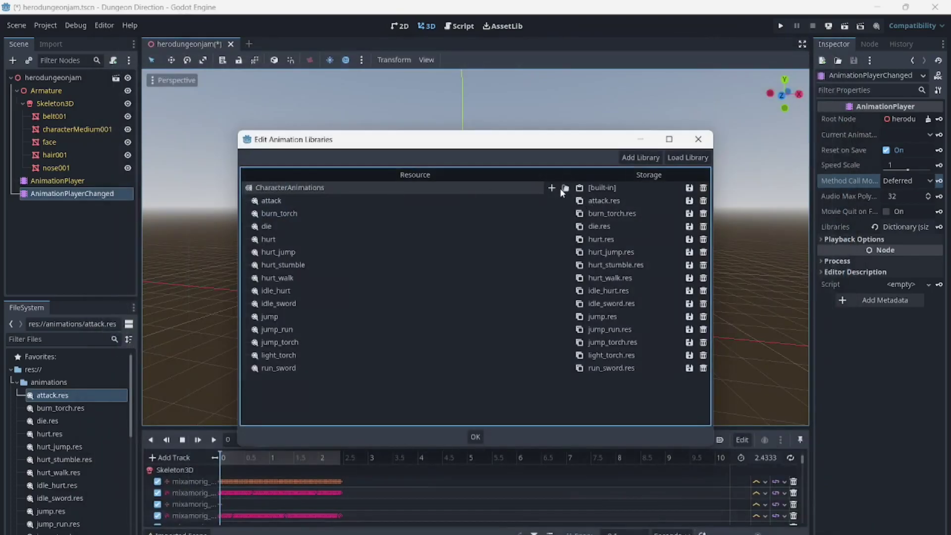
click(566, 188)
double_click(304, 191)
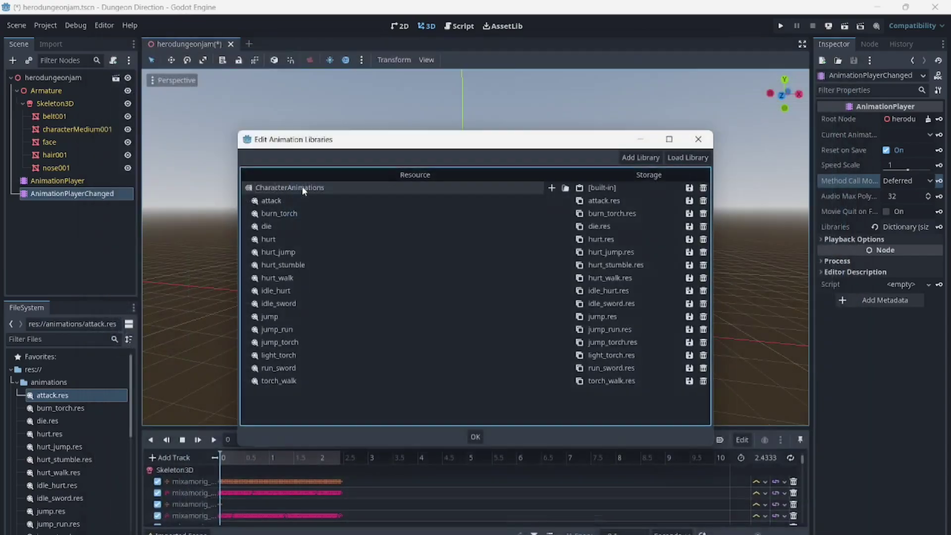
click(476, 437)
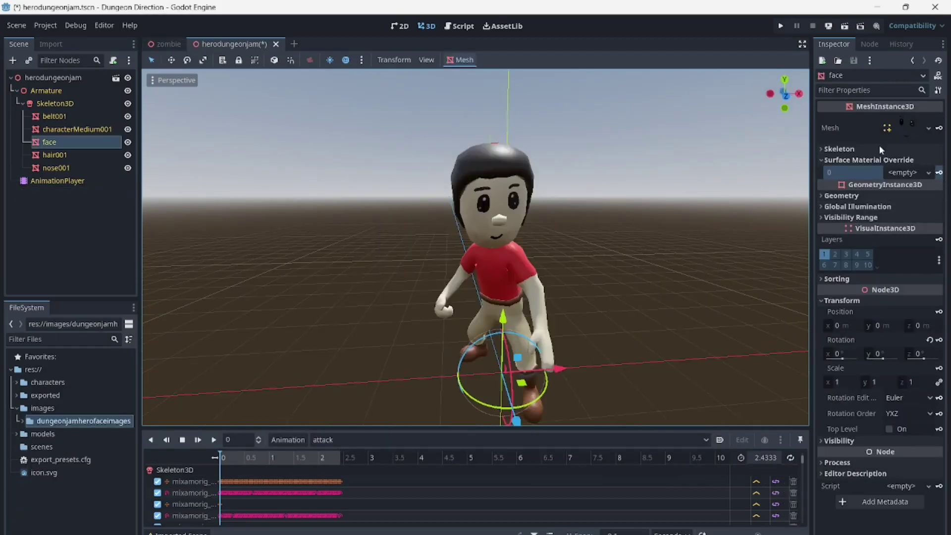
Give the face mesh a new StandardMaterial3D as surface material override 0 and set its transparency to Alpha.
click(894, 173)
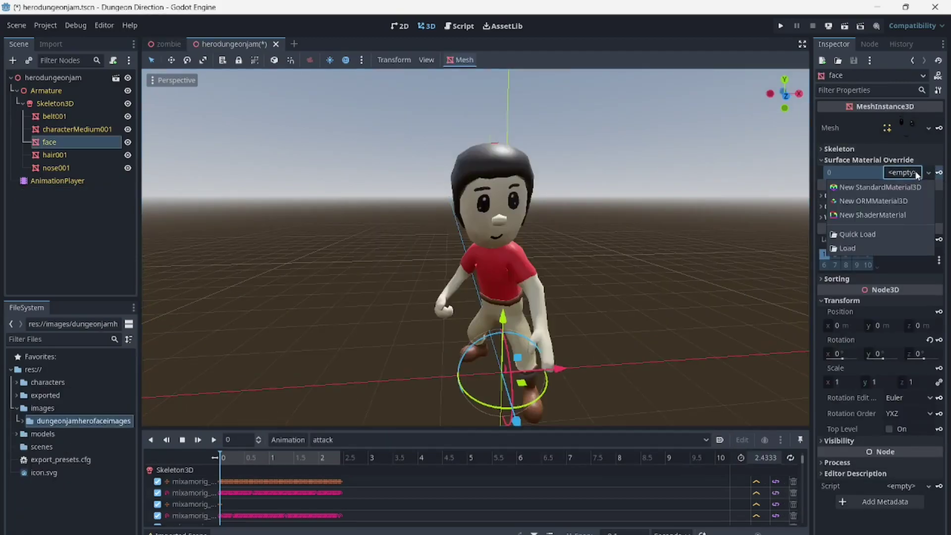
click(885, 186)
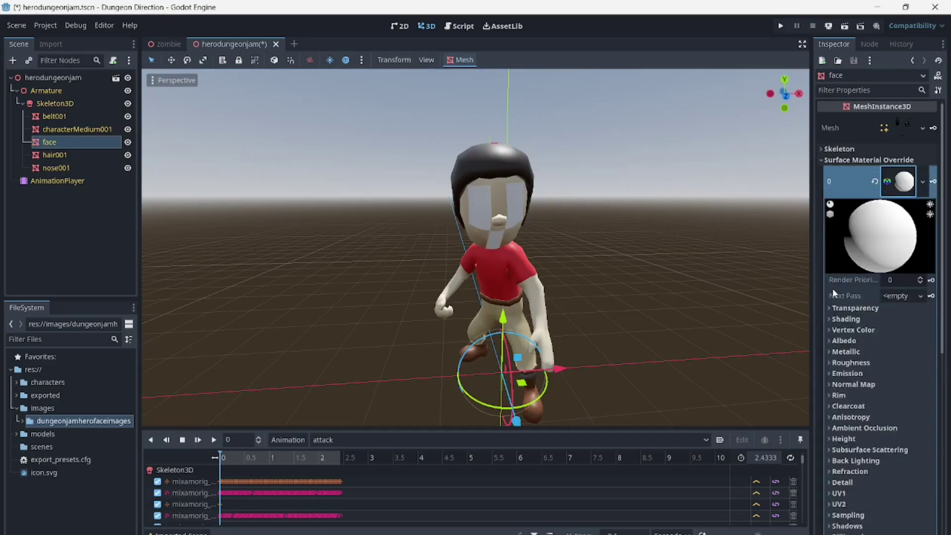
click(830, 308)
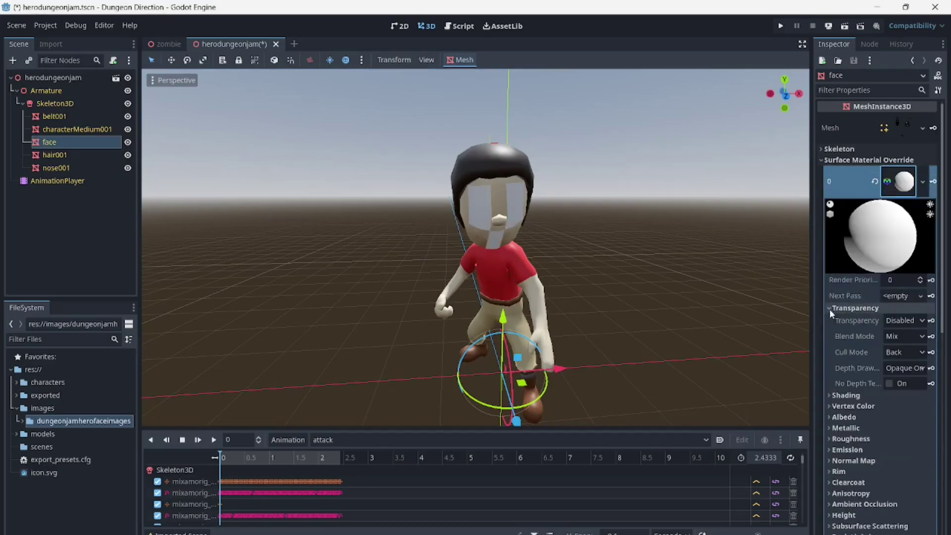
click(898, 324)
click(889, 350)
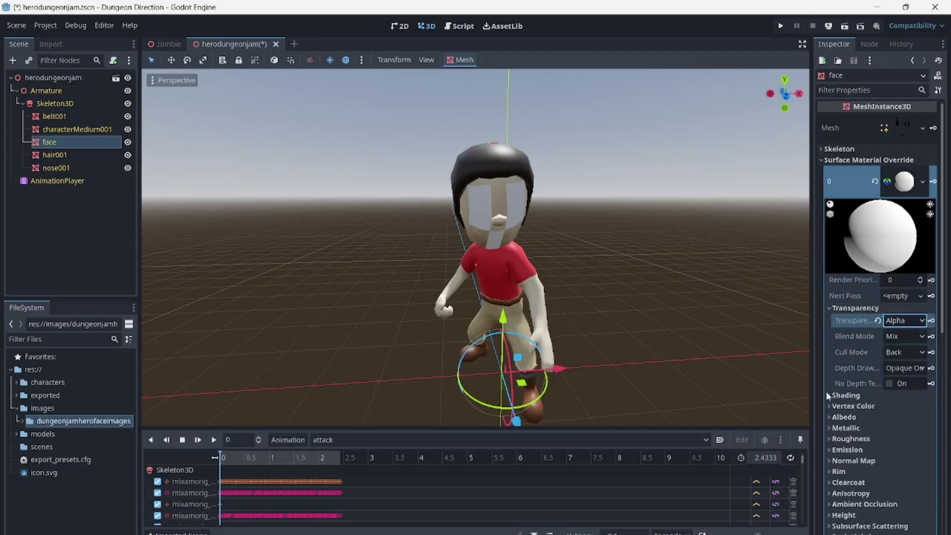
Load face.png from res://images/dungeonjamherofaceimages as the albedo texture of the face's override material.
click(829, 418)
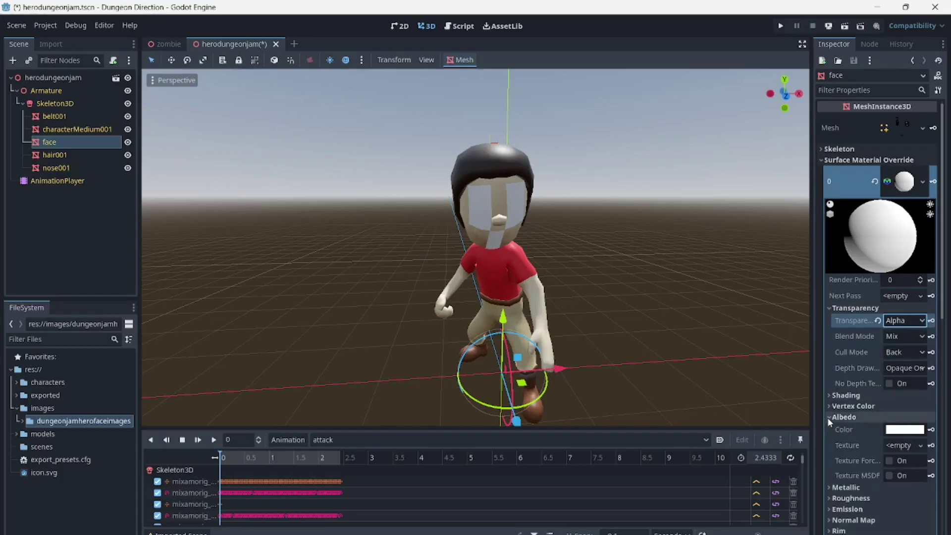
click(902, 446)
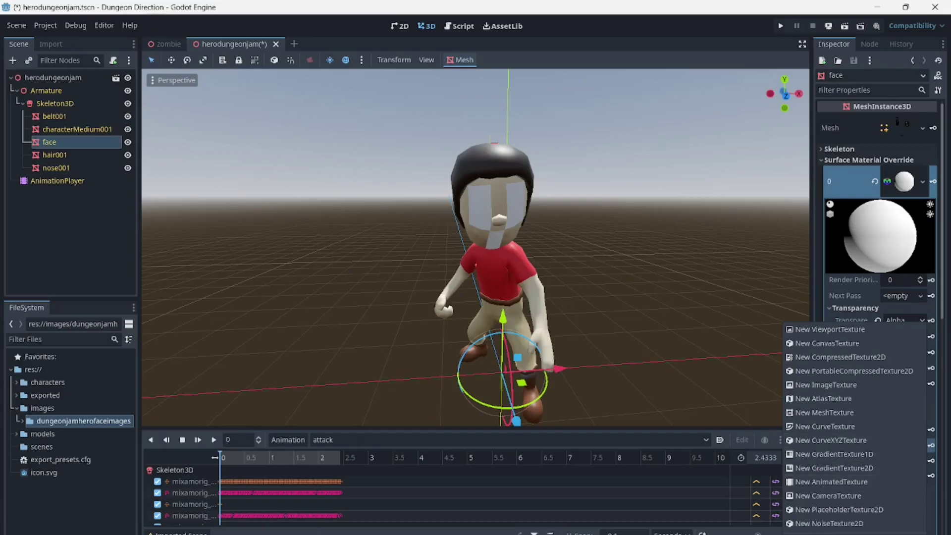
click(812, 533)
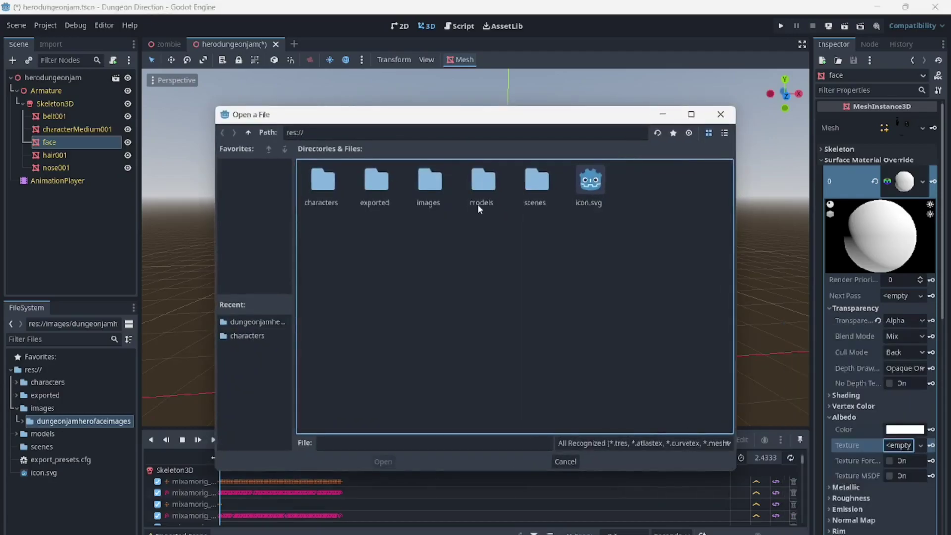
double_click(434, 191)
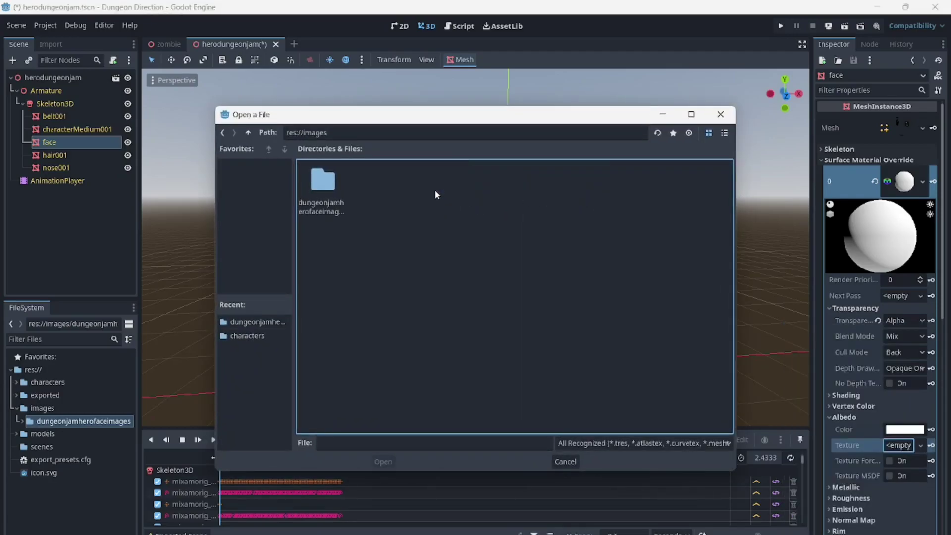
double_click(323, 182)
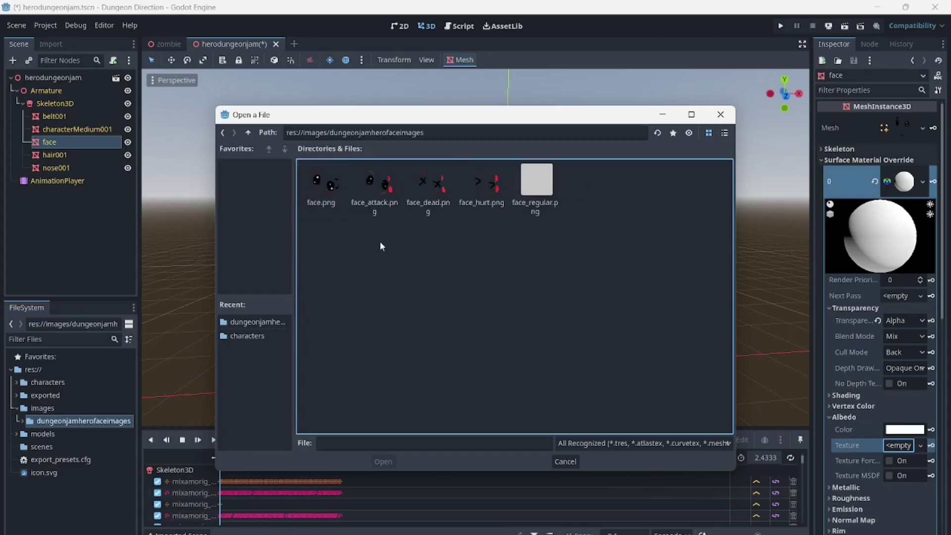
double_click(317, 186)
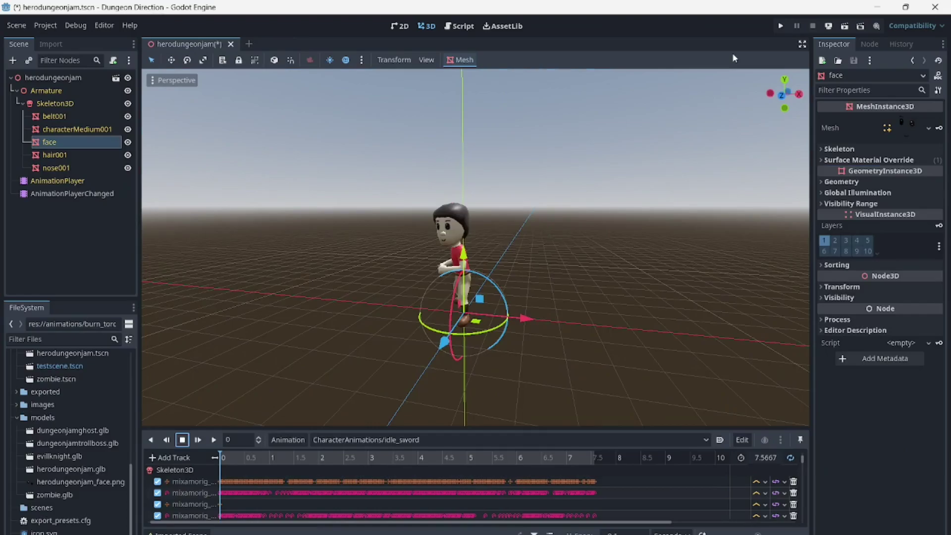
Key the face override material's albedo texture at time 0 of the idle_sword animation, creating a new track and RESET track.
click(825, 160)
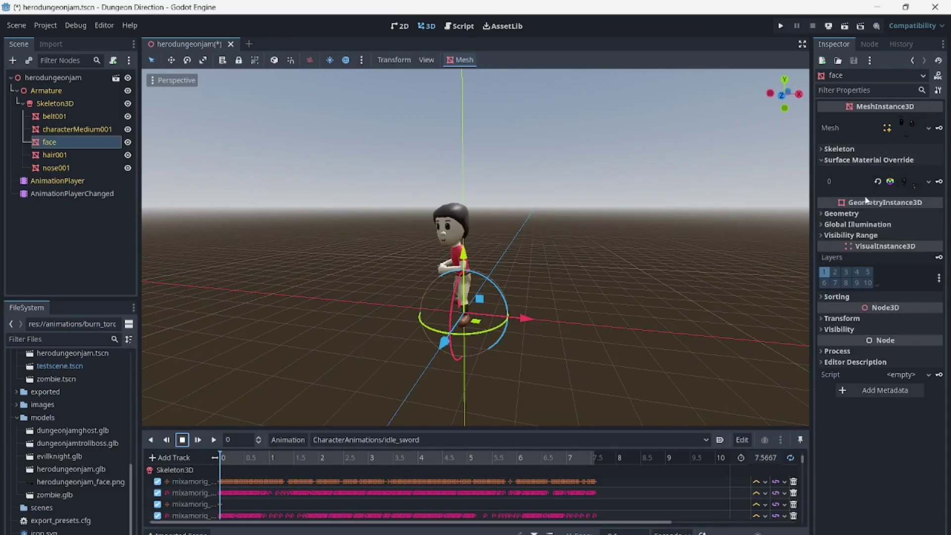
click(900, 182)
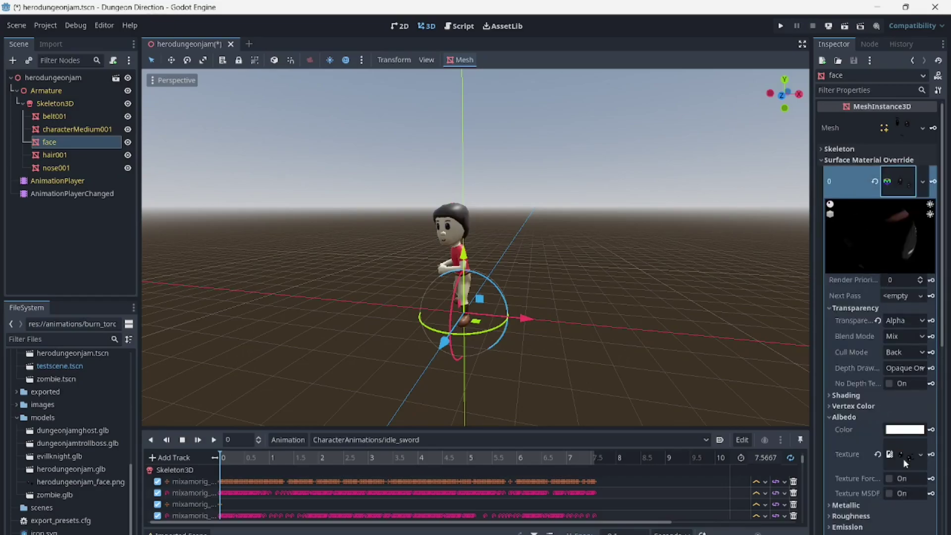
click(931, 455)
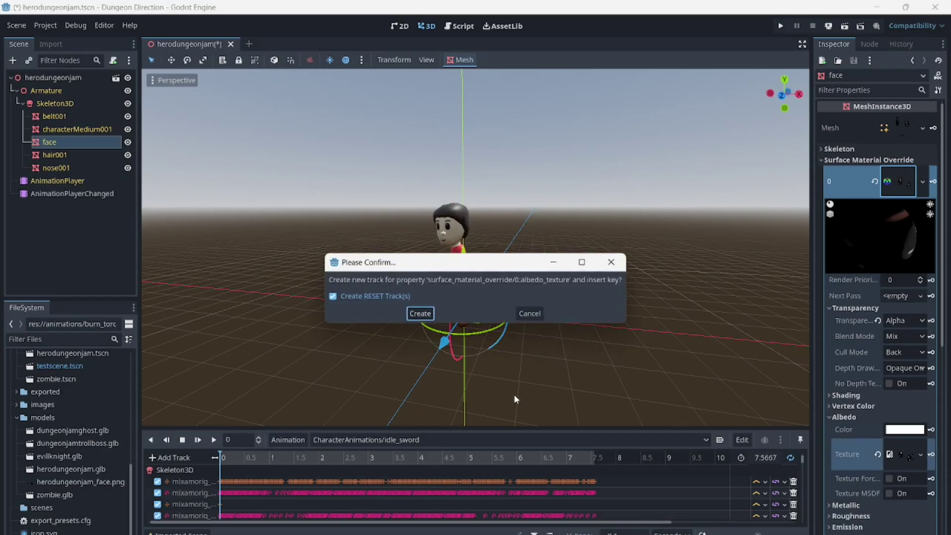
click(420, 315)
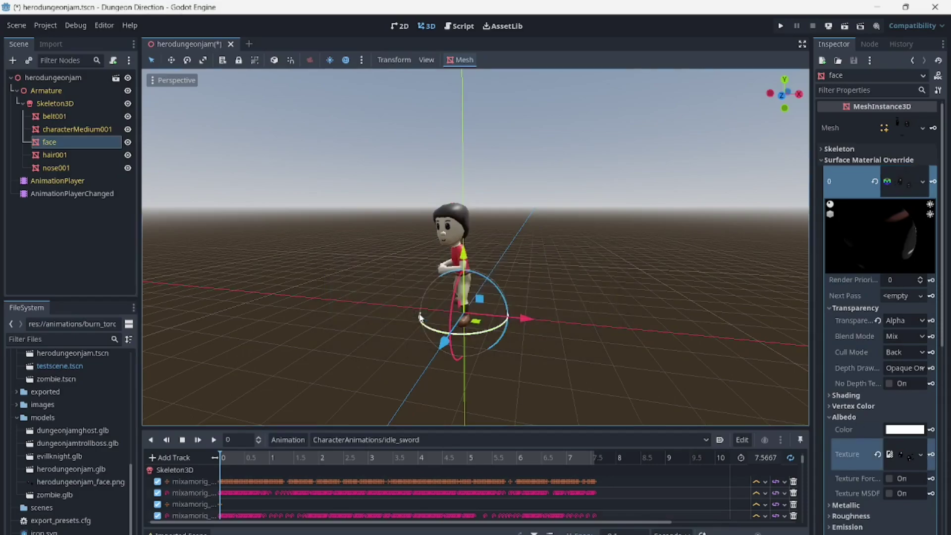
In the attack animation, replace the face's albedo texture with face_attack.png and key it at time 0 on a new track with a RESET track.
click(344, 441)
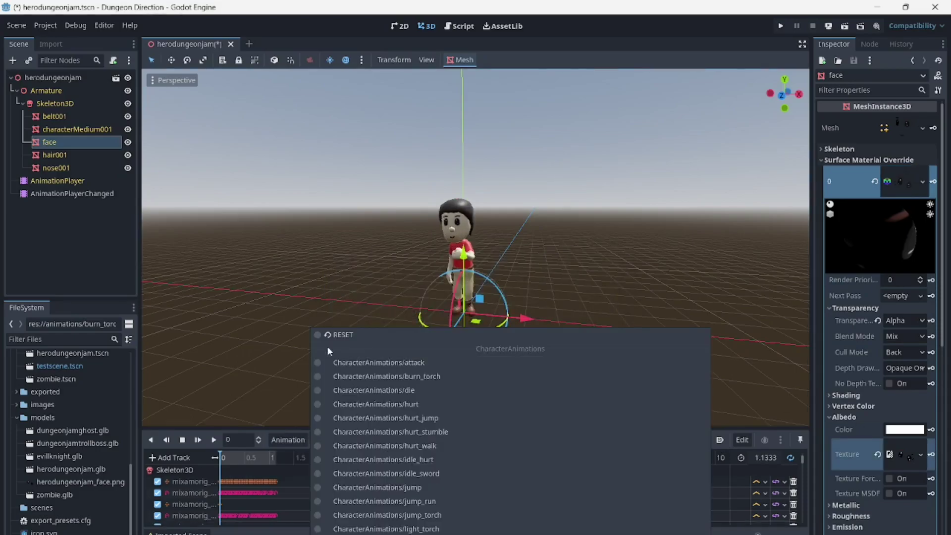
click(324, 362)
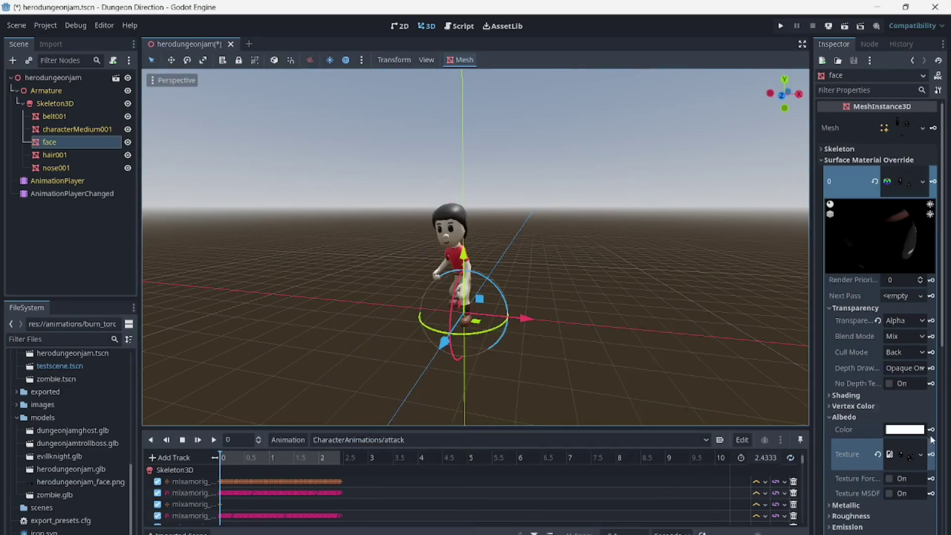
click(878, 455)
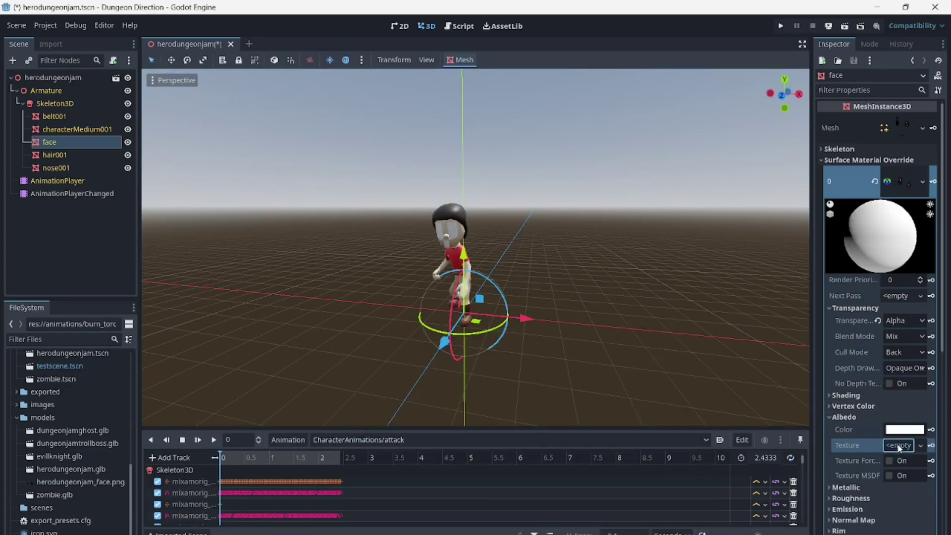
click(898, 449)
click(793, 525)
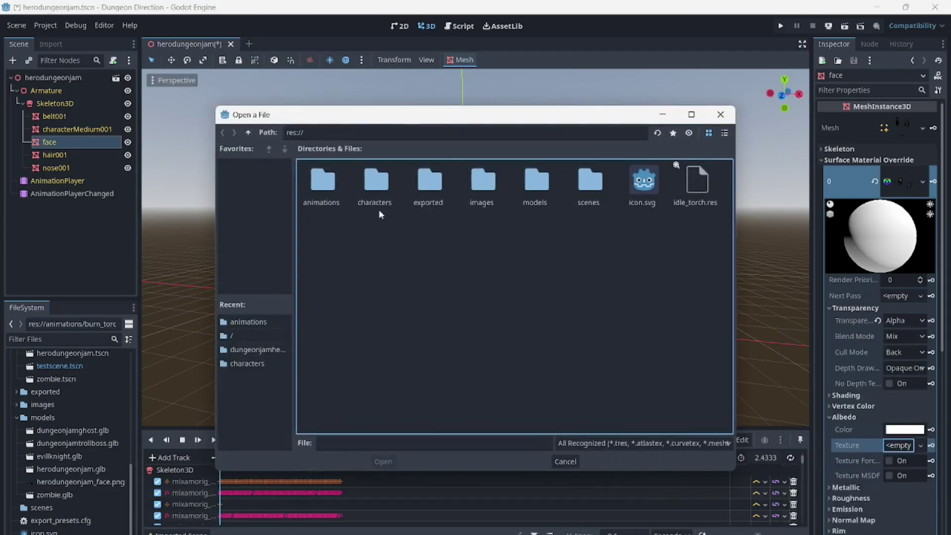
click(482, 189)
double_click(482, 189)
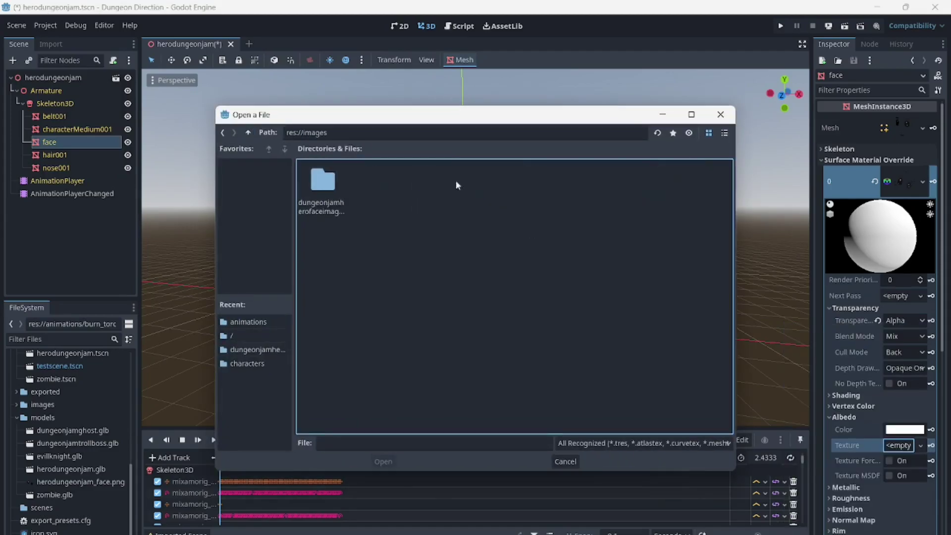
double_click(314, 177)
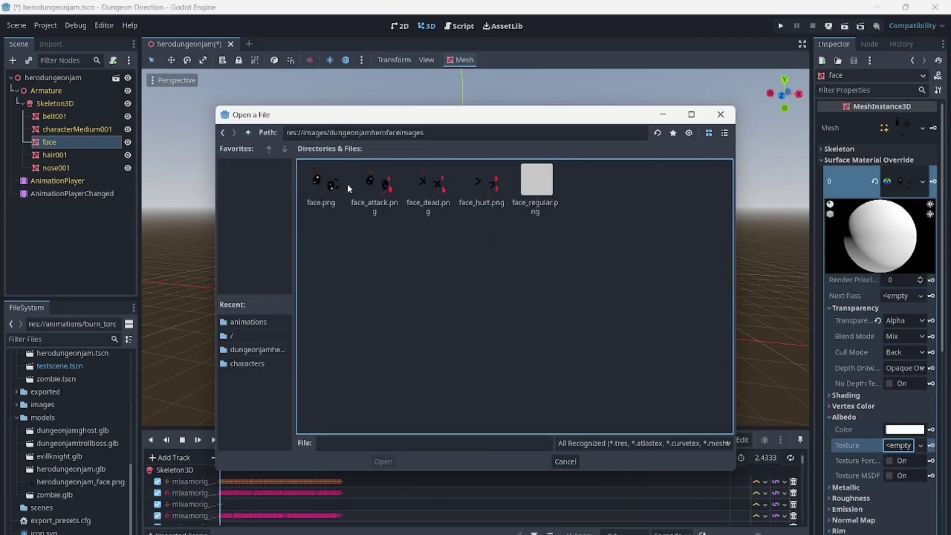
double_click(373, 182)
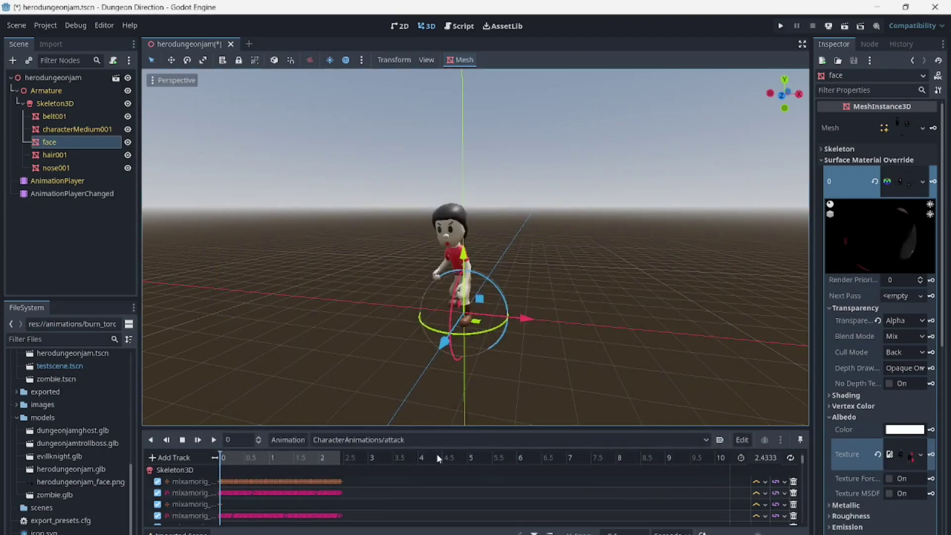
click(932, 455)
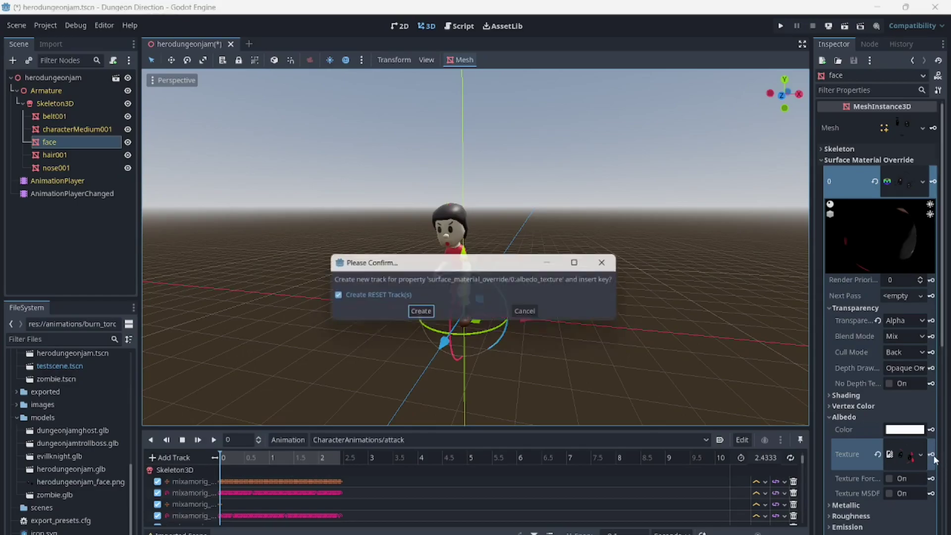
click(428, 314)
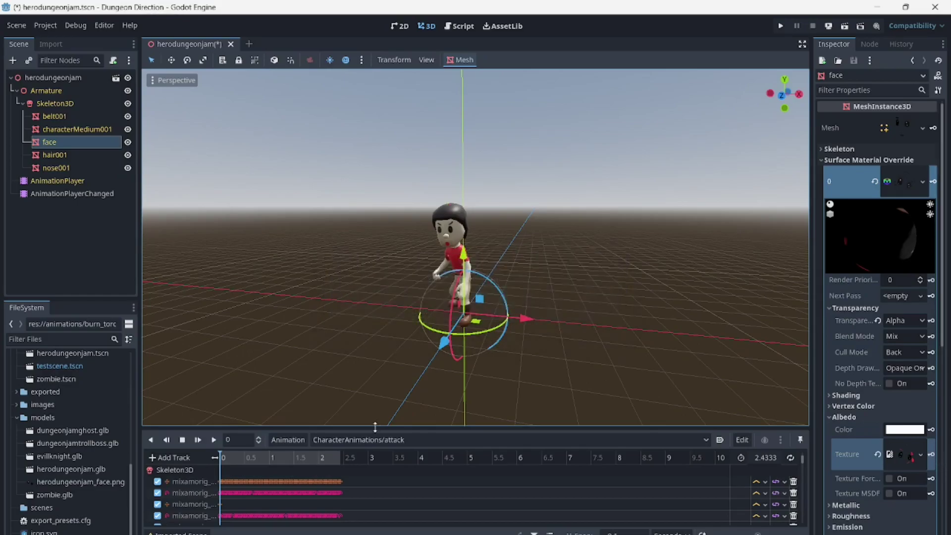
click(370, 442)
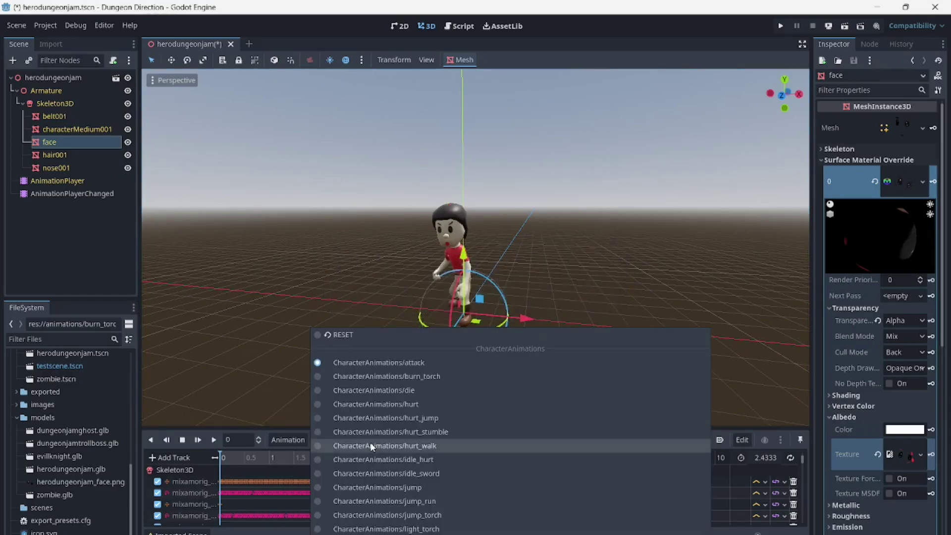
click(348, 388)
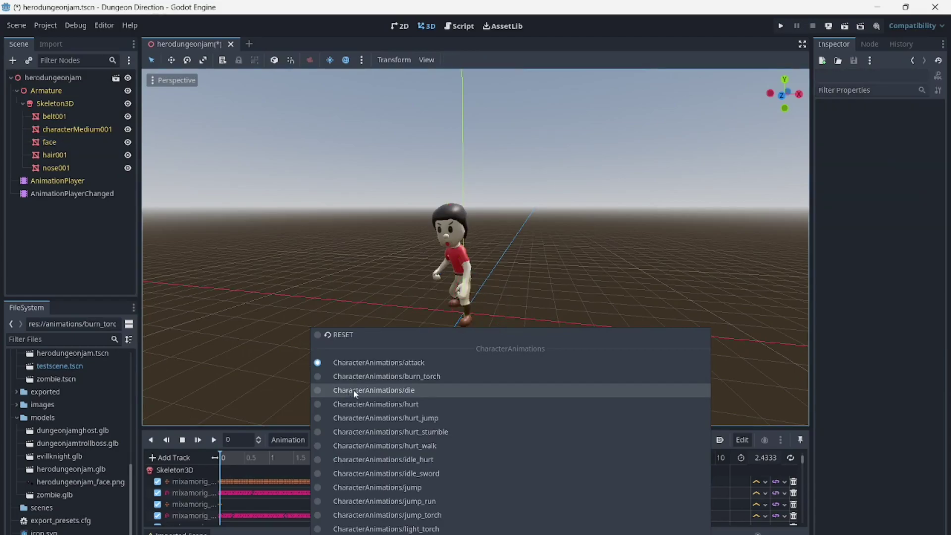
click(221, 424)
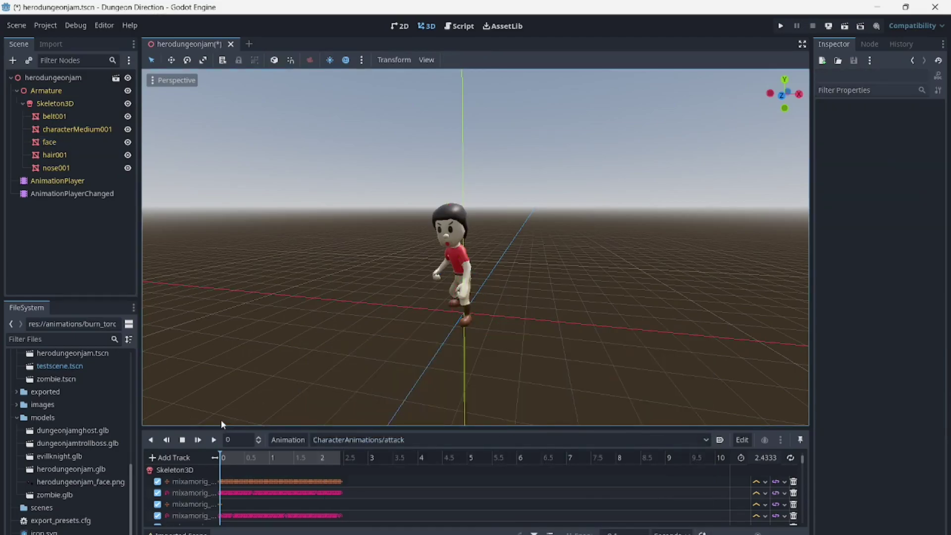
In the die animation, replace the face mesh's albedo texture with face_dead.png and key it at time 0 on a new track with RESET.
click(344, 440)
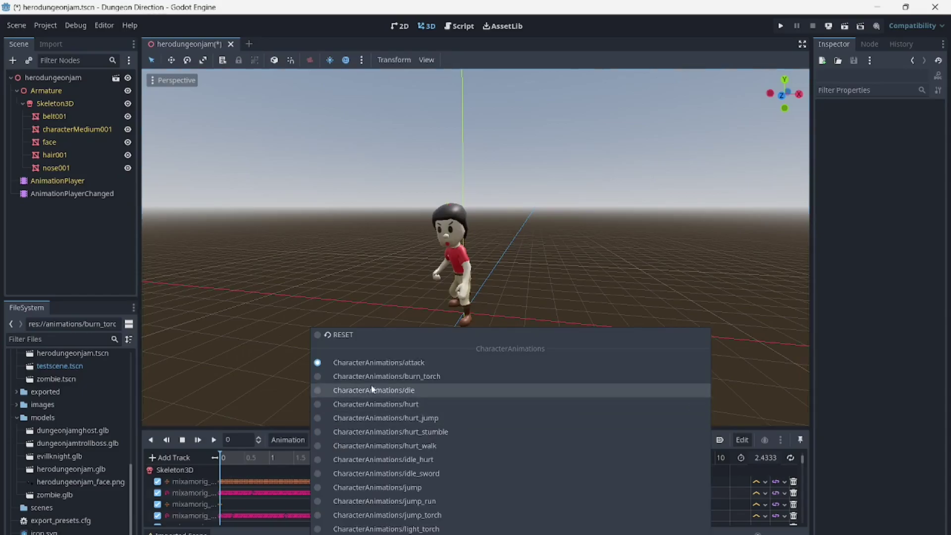
click(385, 390)
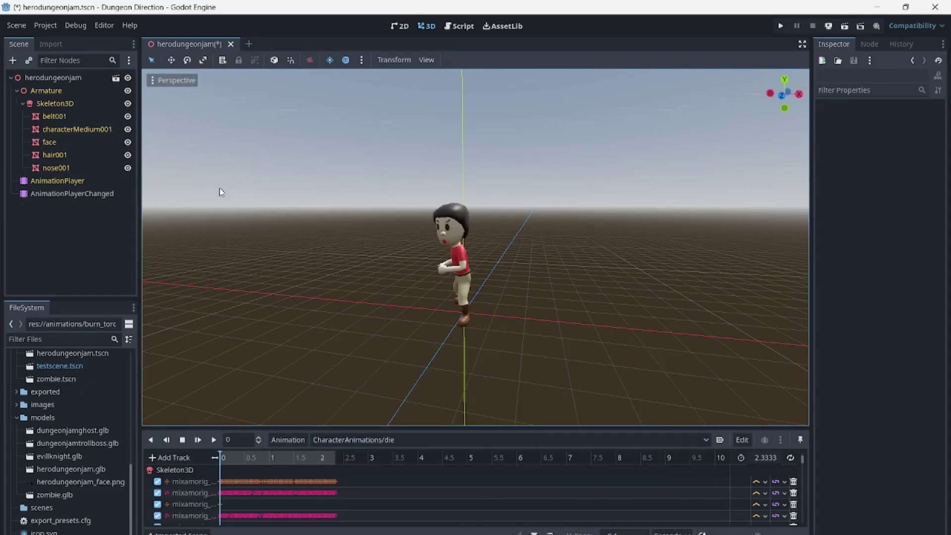
click(40, 141)
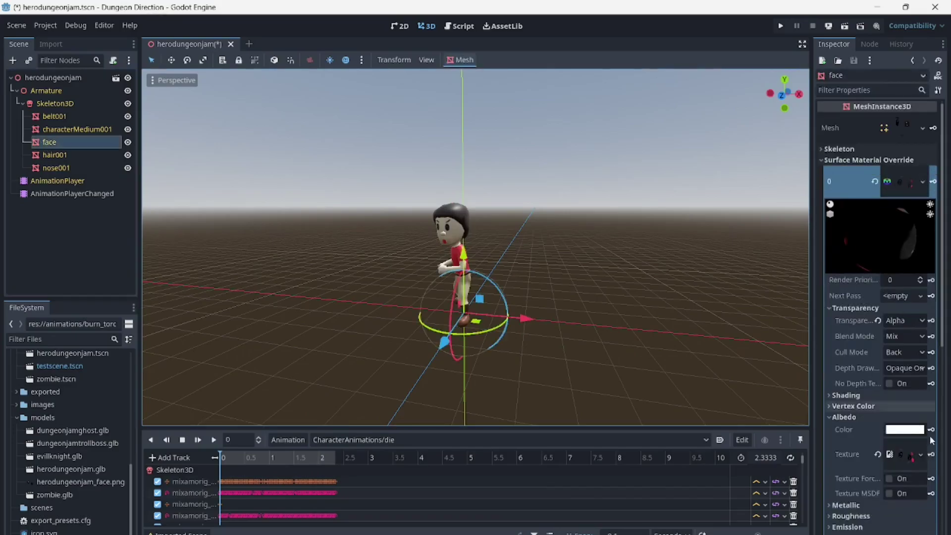
click(878, 454)
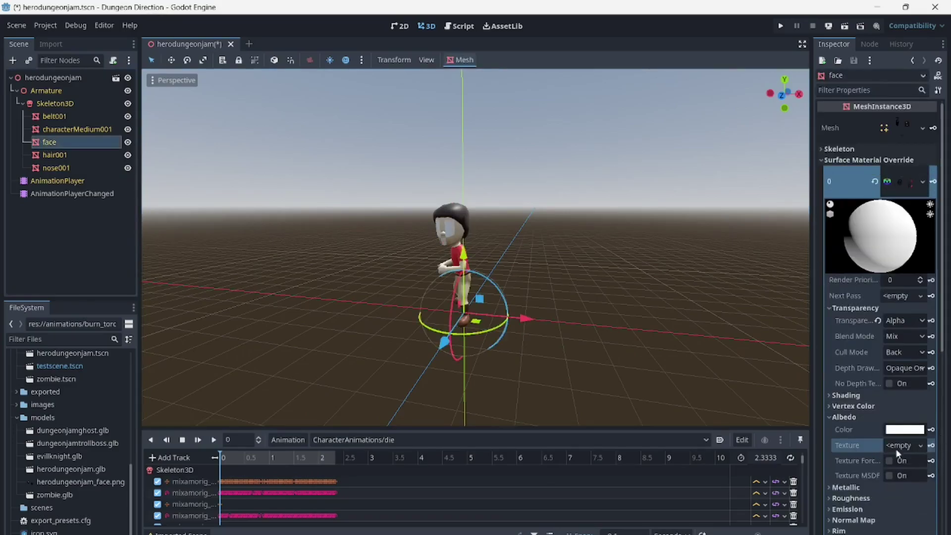
click(920, 446)
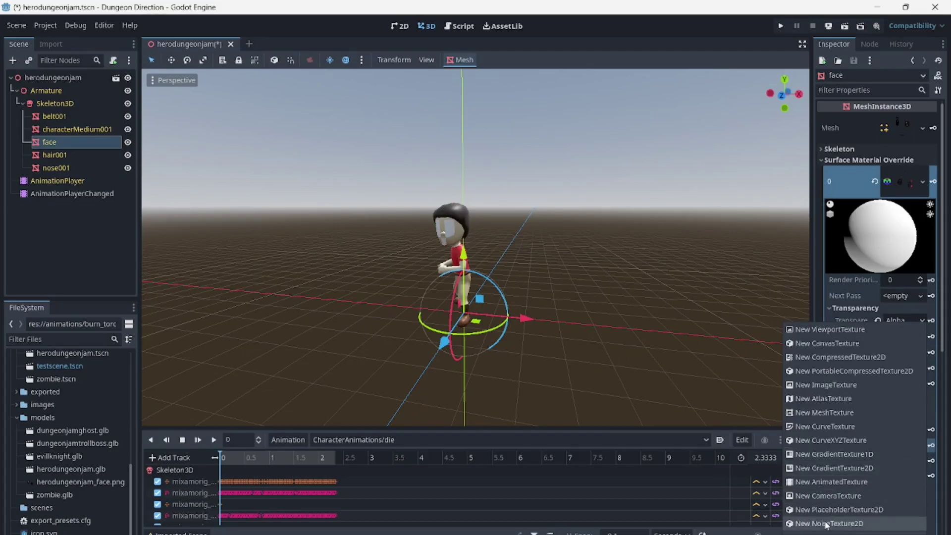
click(813, 534)
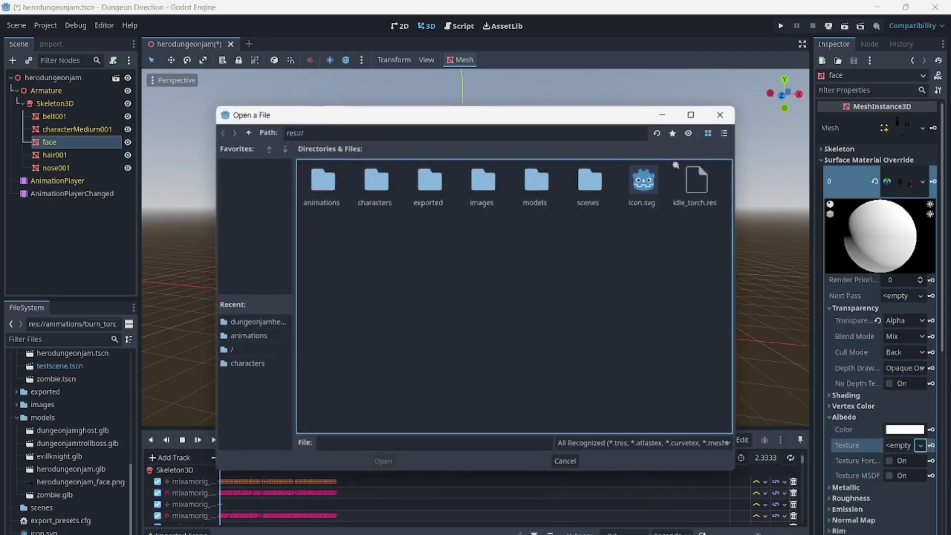
double_click(488, 197)
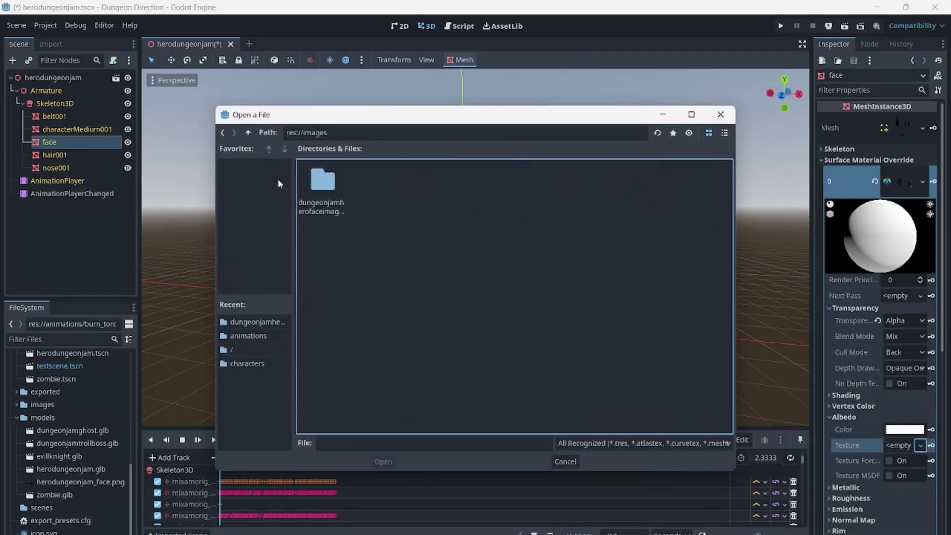
double_click(322, 184)
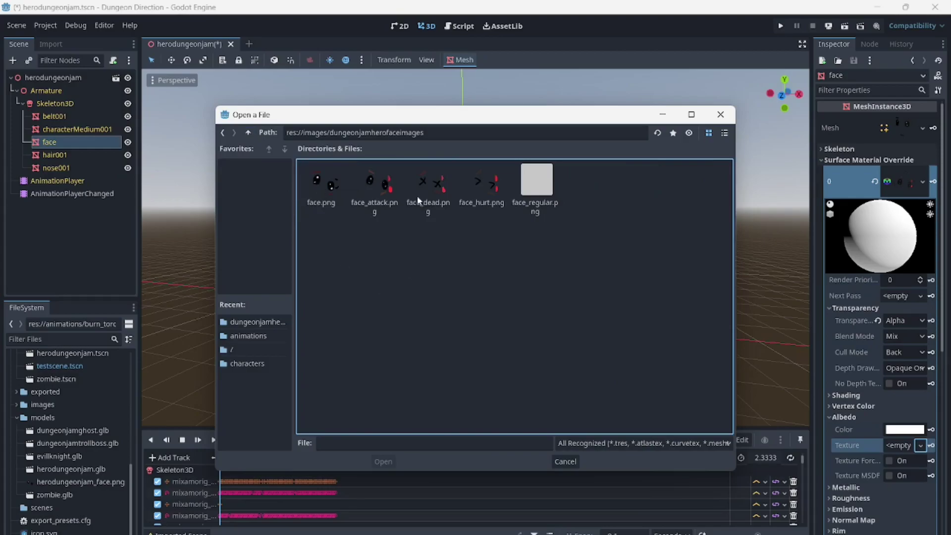
double_click(431, 190)
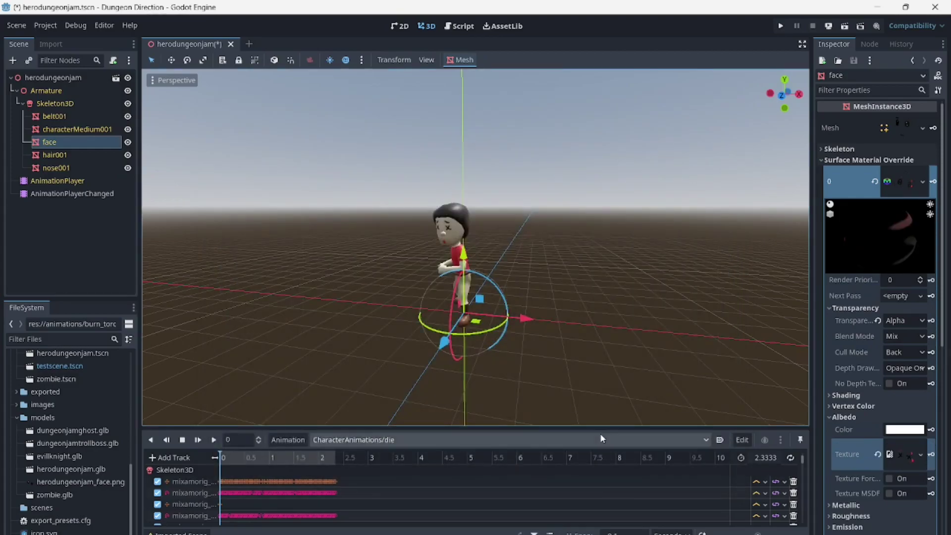
click(933, 456)
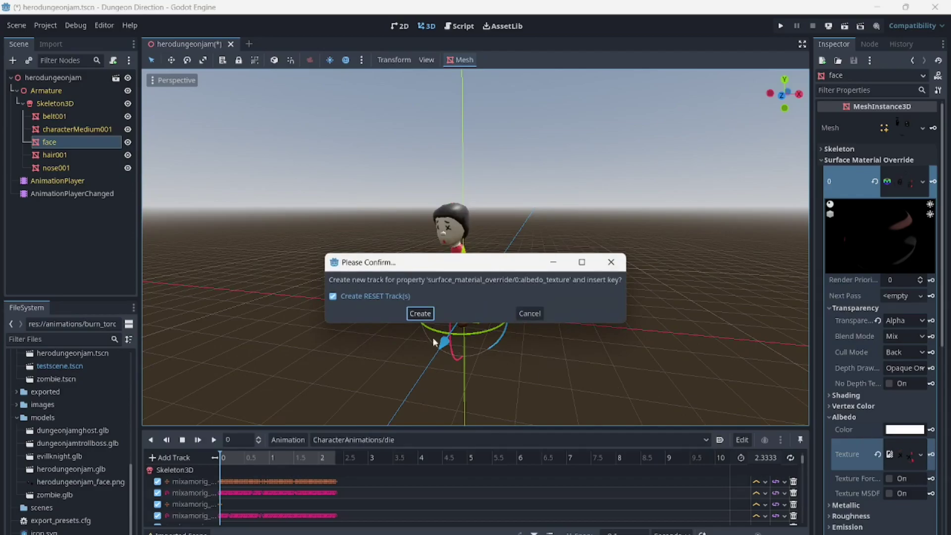
click(420, 313)
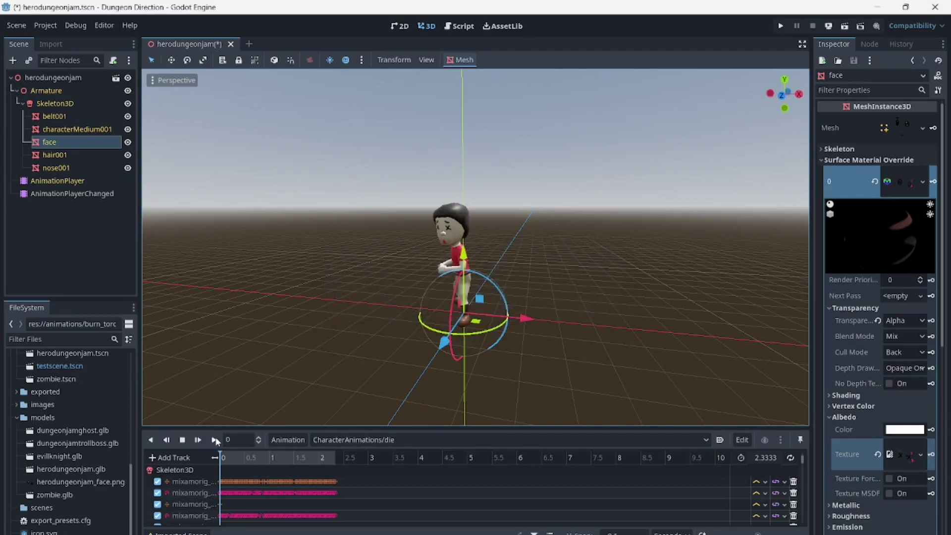